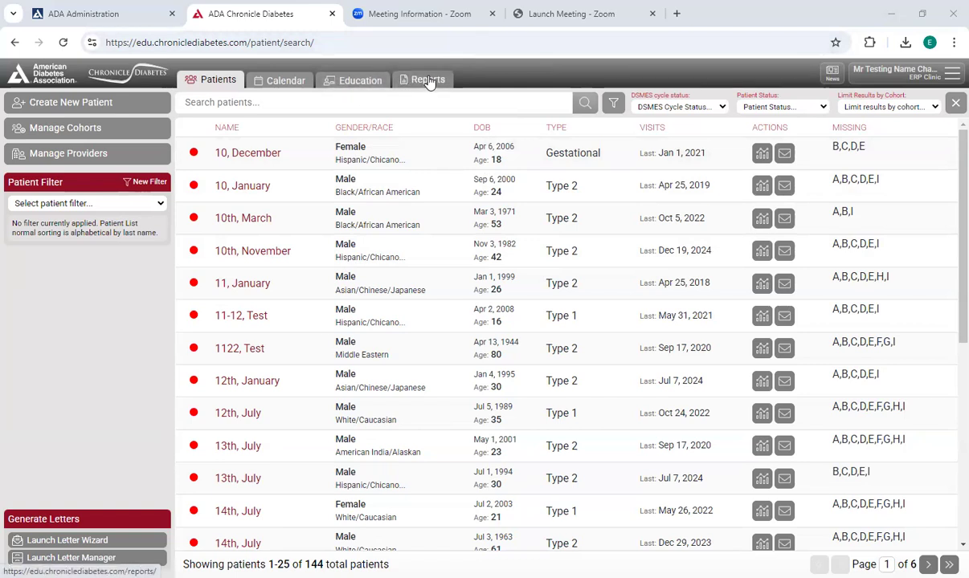
- Open the reports area and look through the descriptions of the available reports
click(428, 81)
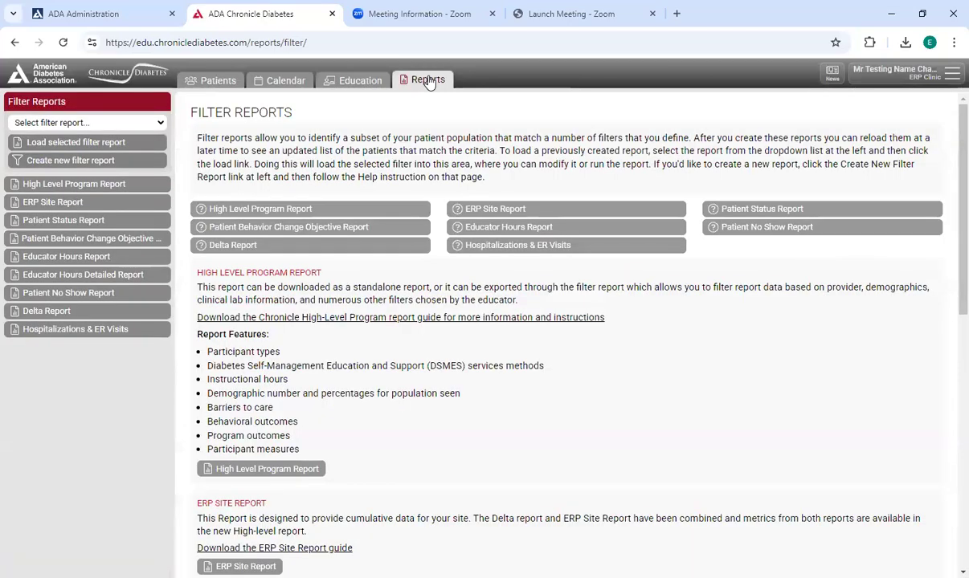
scroll(498, 157, down, 8)
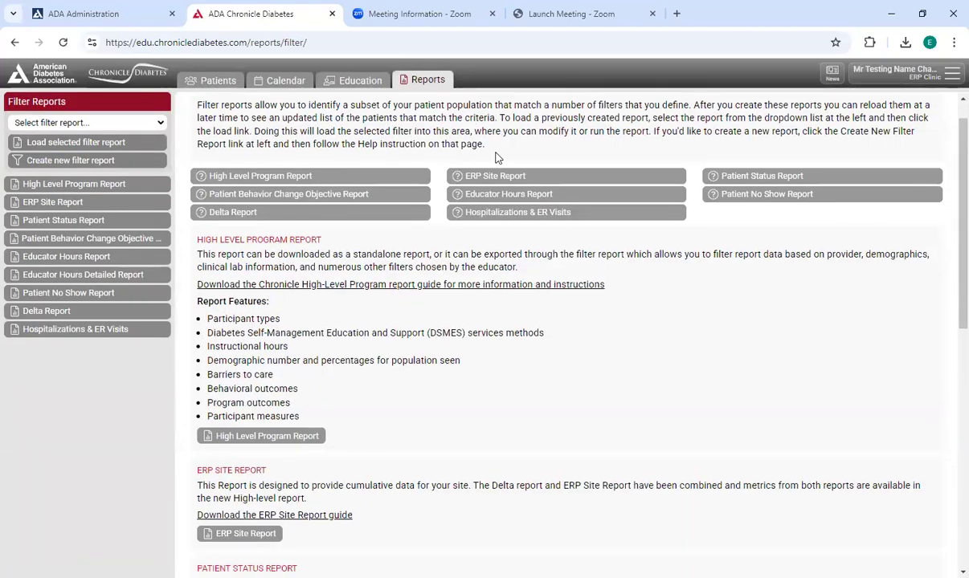
scroll(601, 263, up, 6)
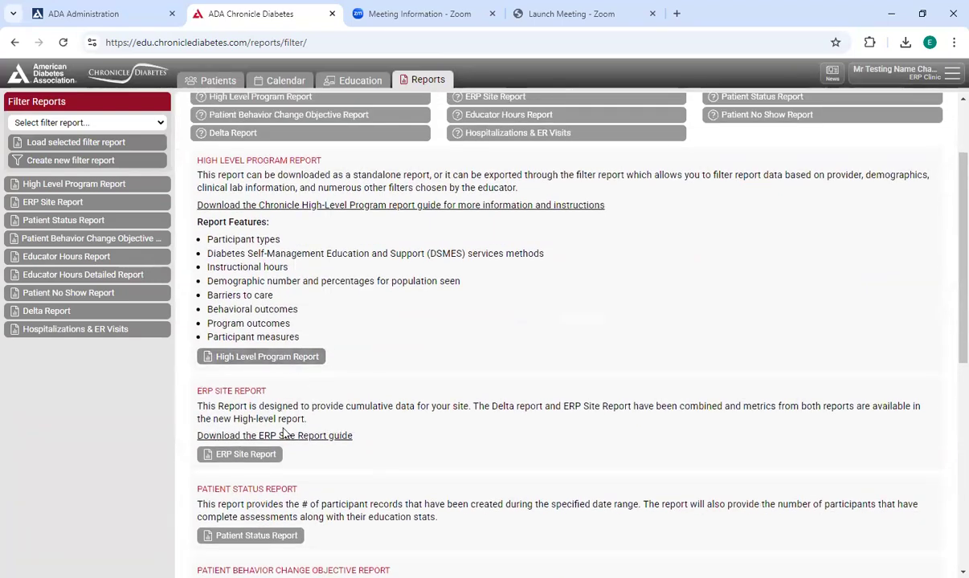
scroll(406, 411, up, 2)
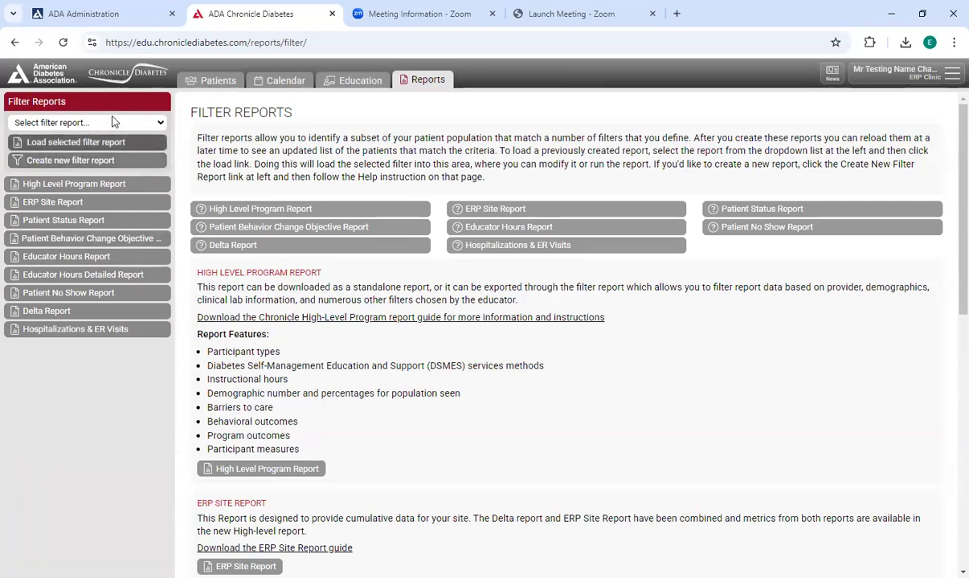
- Review the list of saved filter reports without selecting one
click(164, 123)
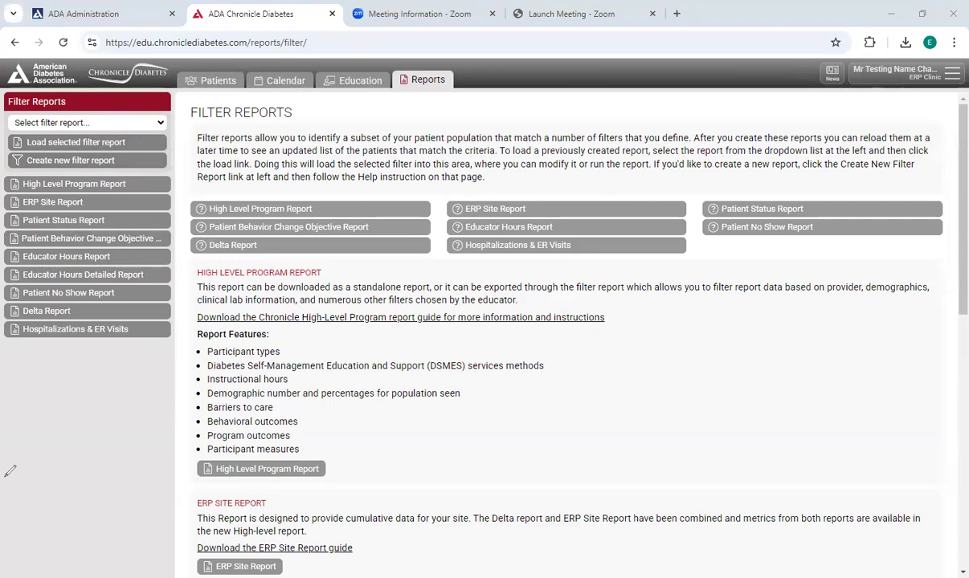
click(155, 123)
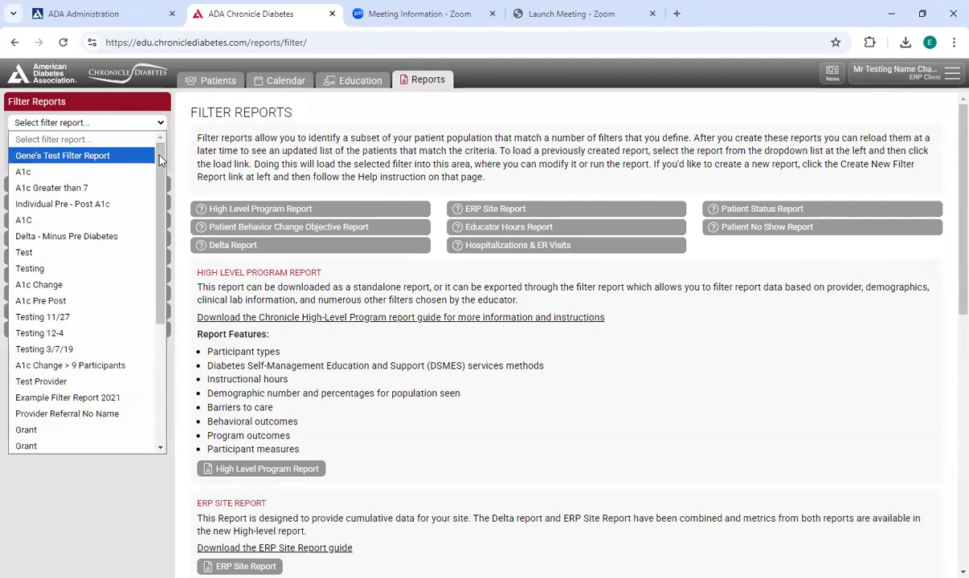
scroll(150, 146, down, 8)
drag(179, 166, 191, 129)
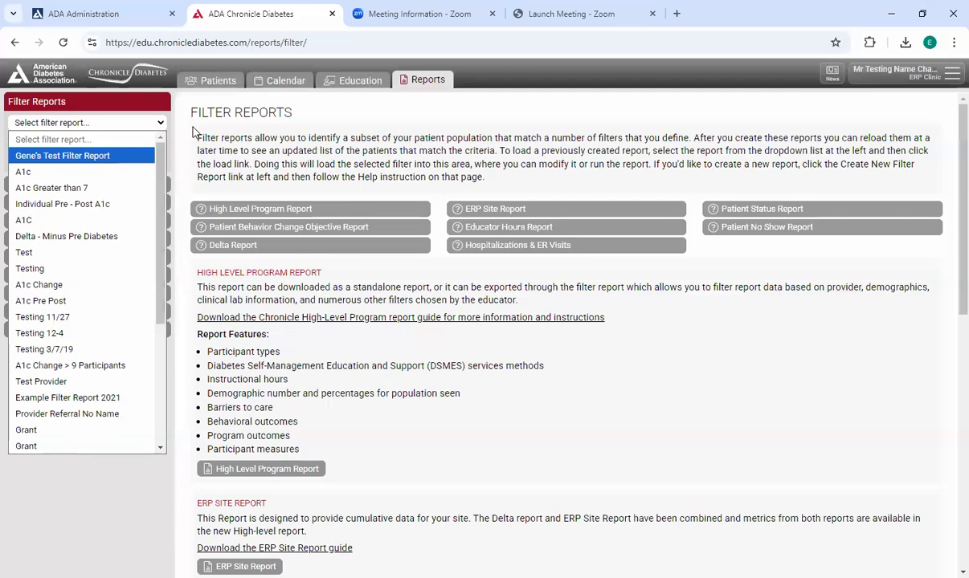
click(191, 129)
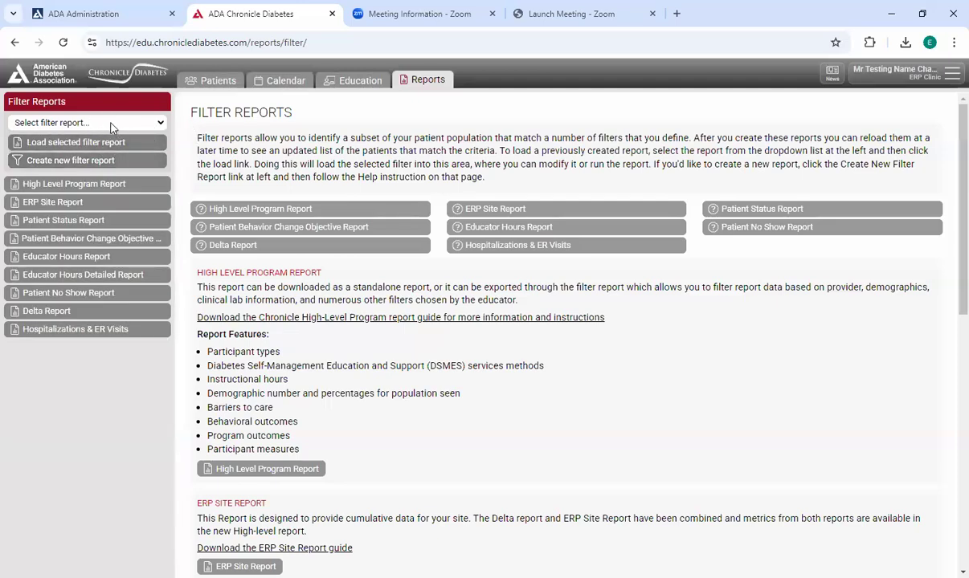
- Create a new filter report and name it "Testing Filter Report"
click(75, 165)
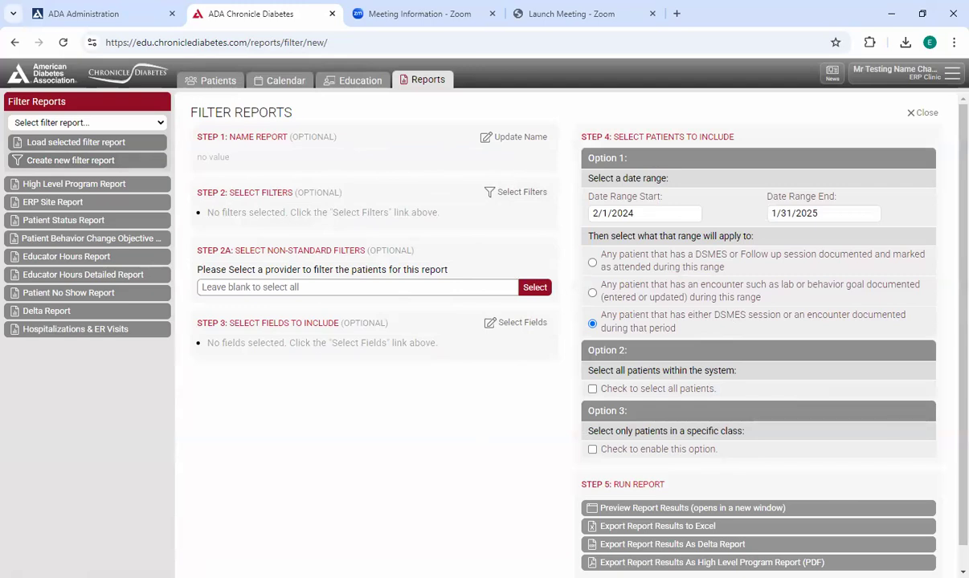
click(512, 136)
click(456, 306)
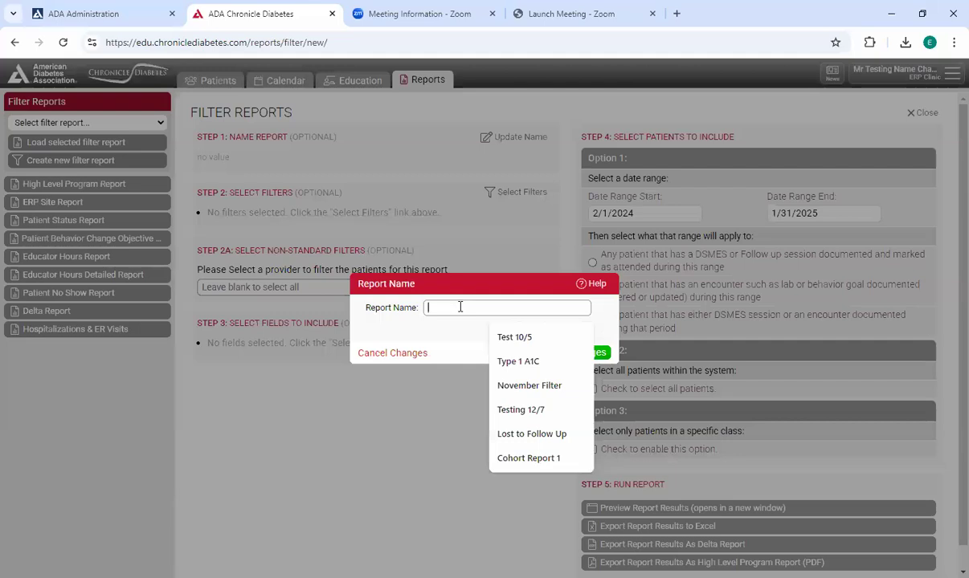
text(Testing Filter Report)
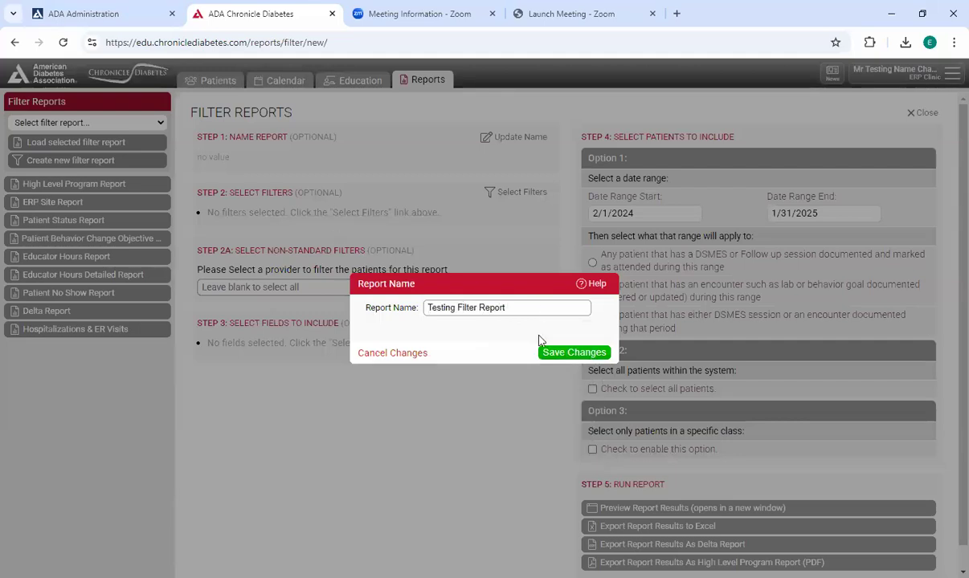
click(573, 352)
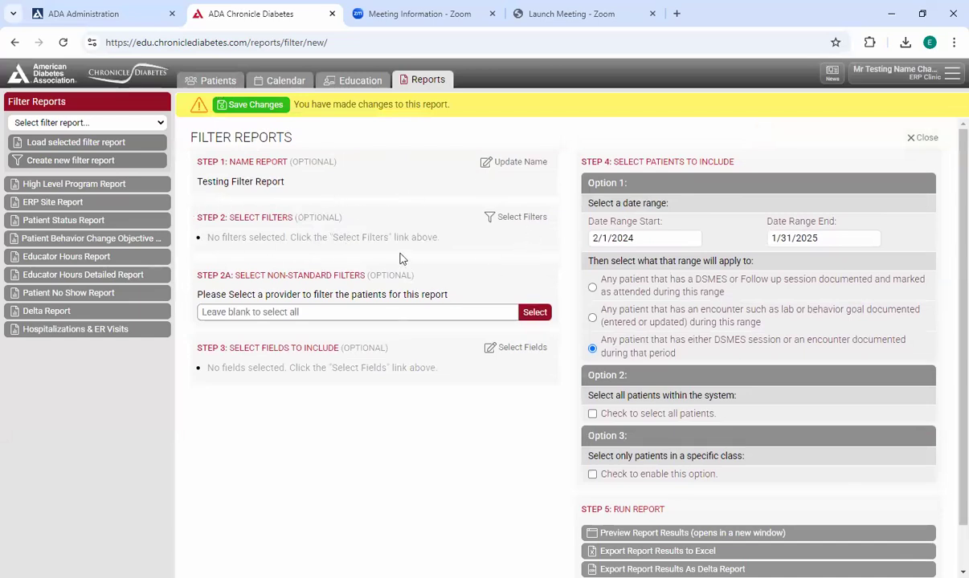
- Define the report's first patient filter as General Information, Race/Ethnicity, Is, Asian/Chinese/Japanese/Korean
click(514, 219)
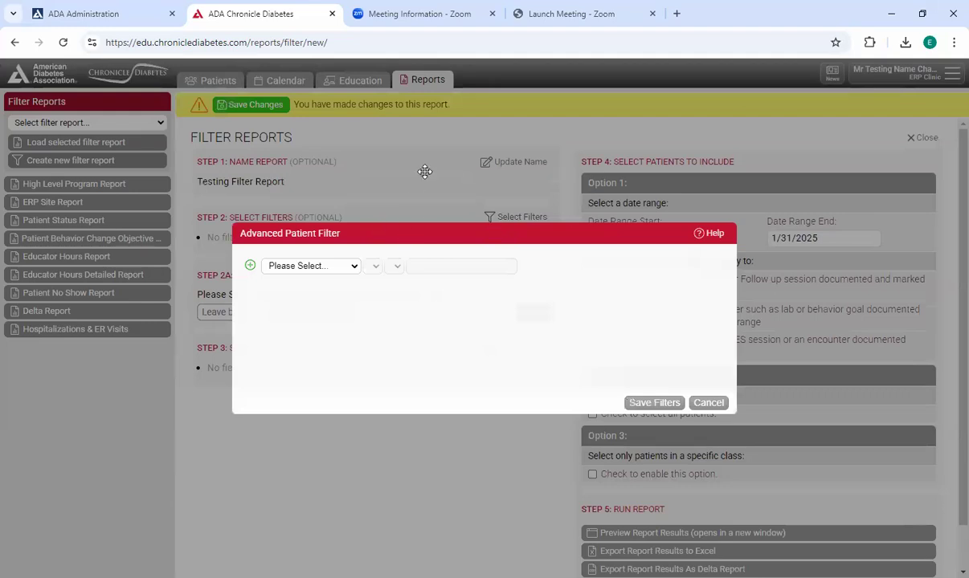
click(359, 183)
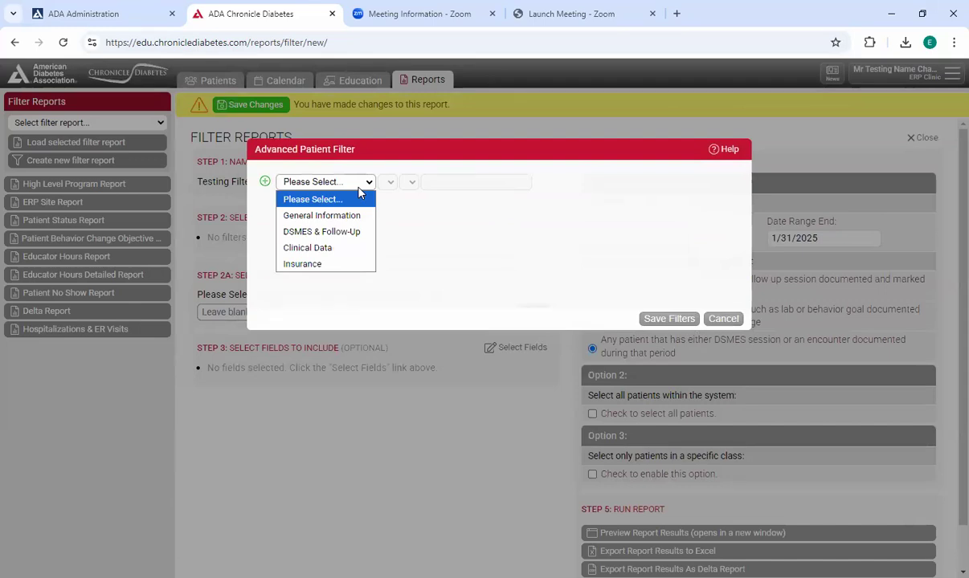
click(351, 217)
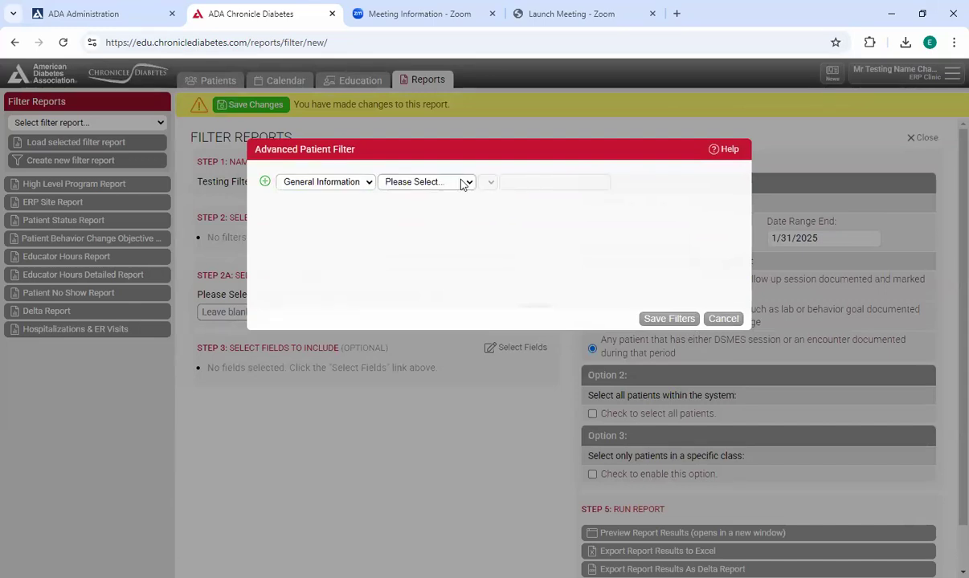
click(462, 184)
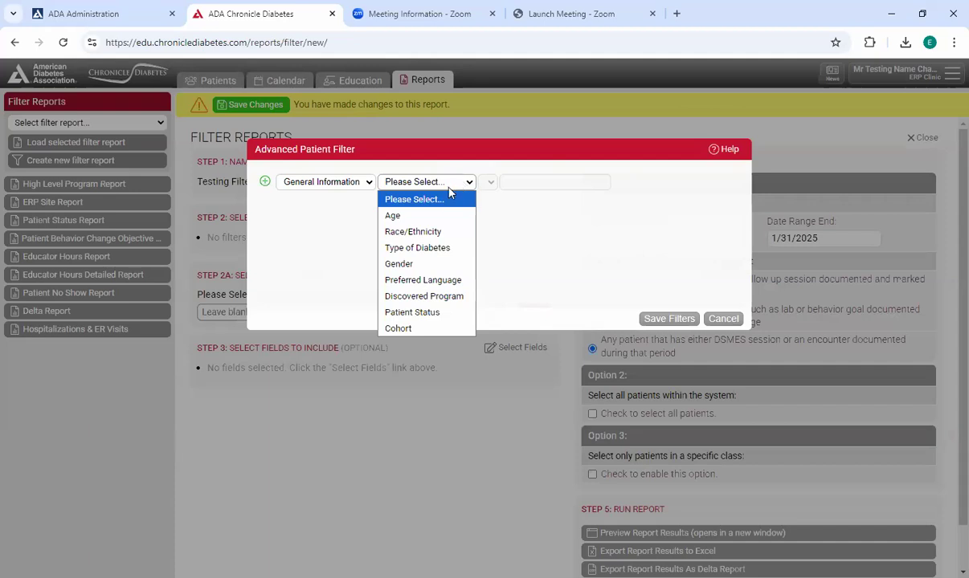
click(450, 232)
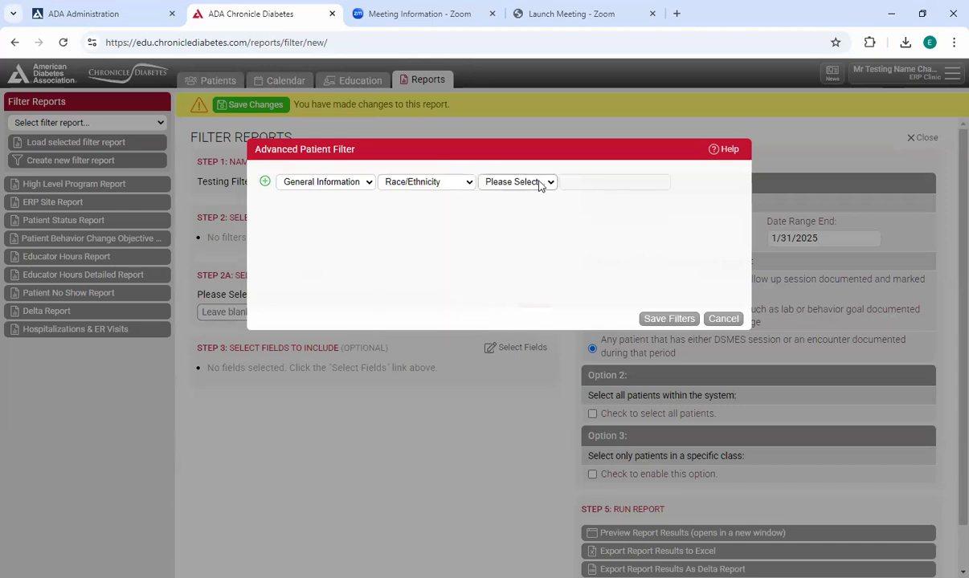
click(514, 180)
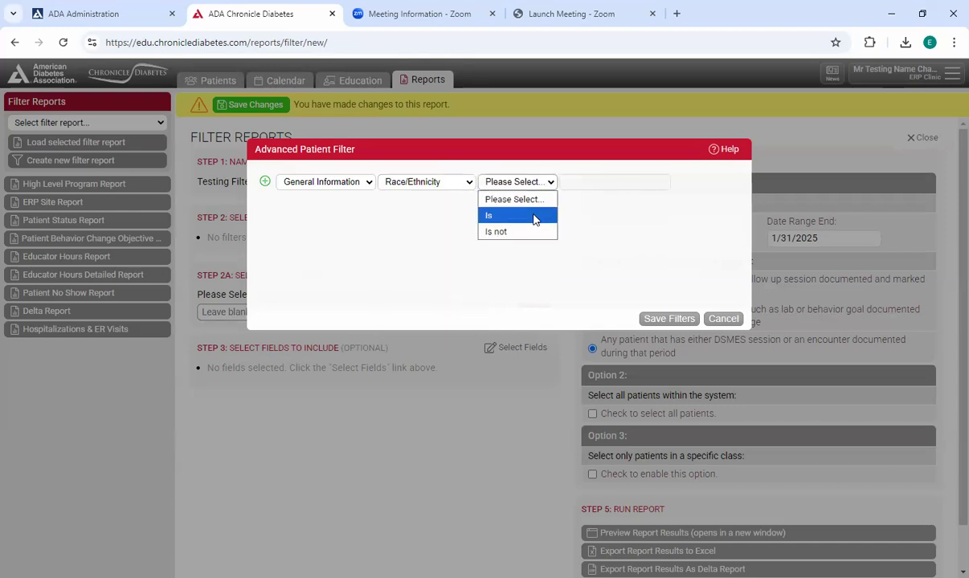
click(534, 218)
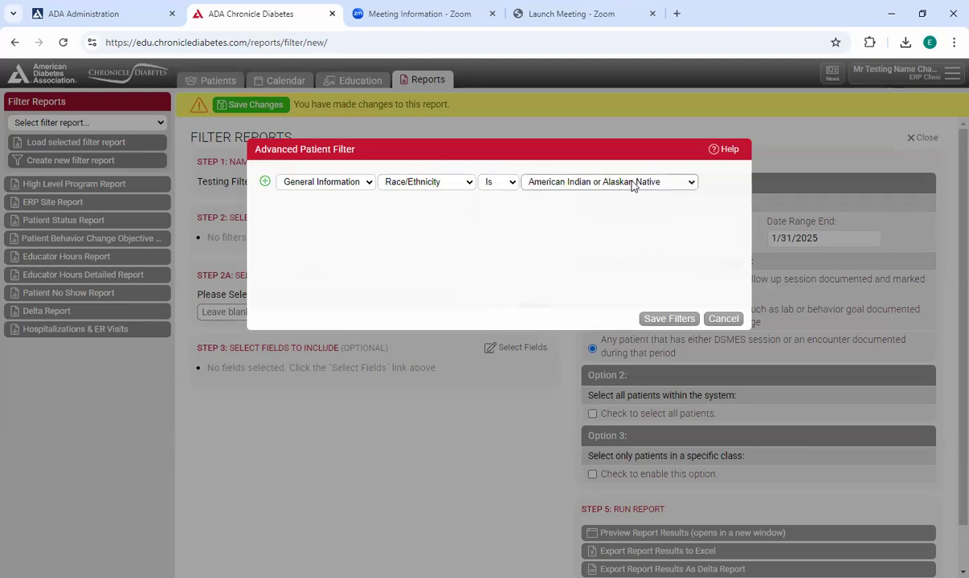
click(595, 180)
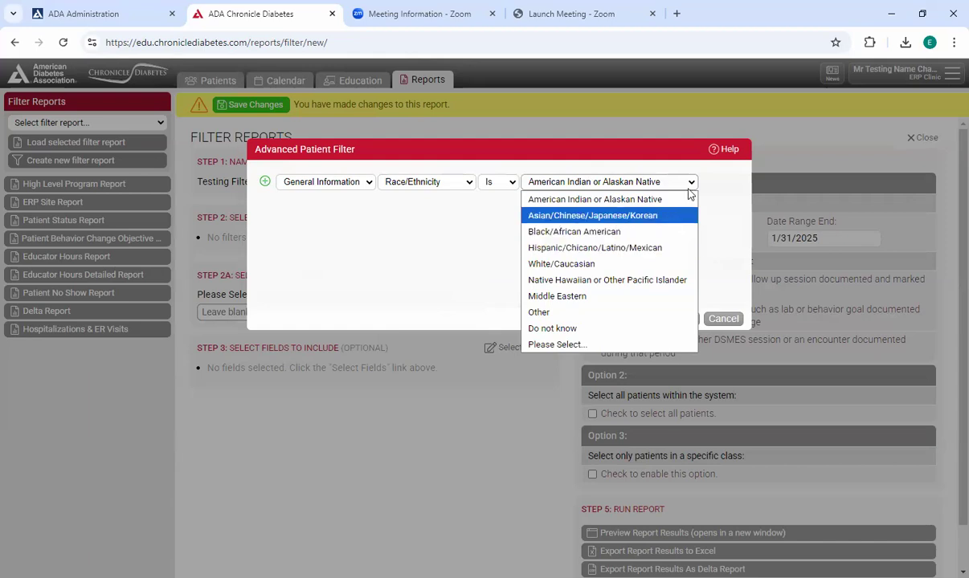
click(671, 216)
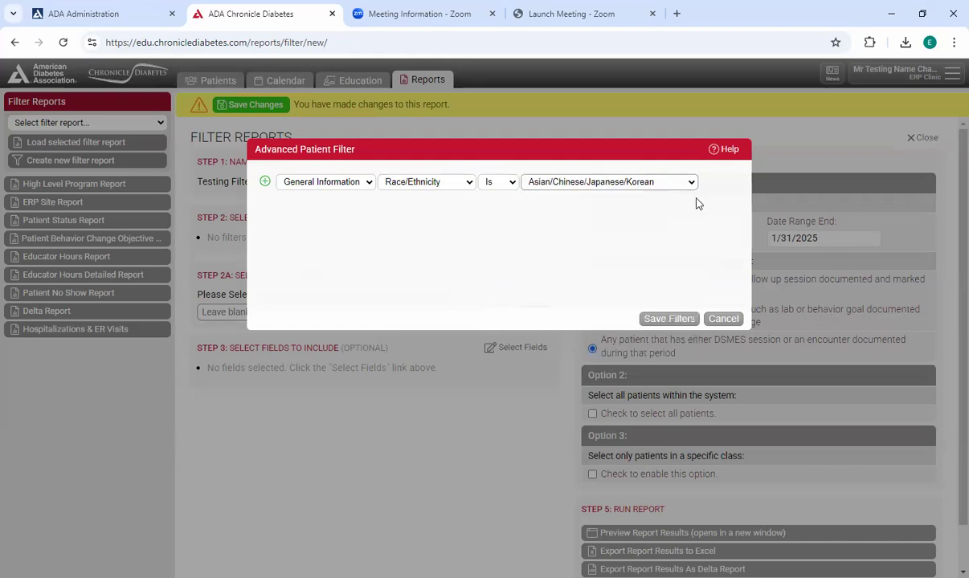
- Change the General Information filter to Type of Diabetes, Is, Gestational
click(315, 181)
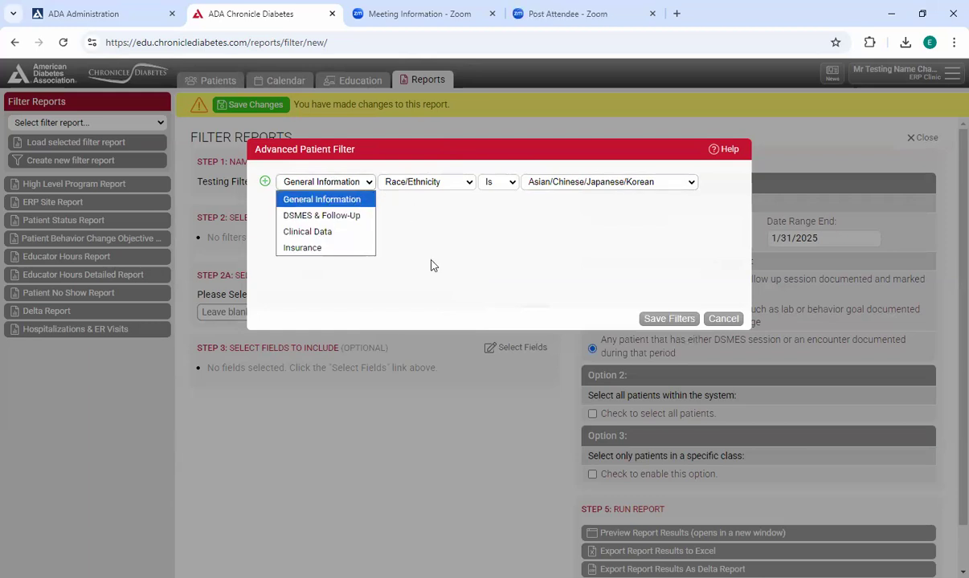
click(426, 182)
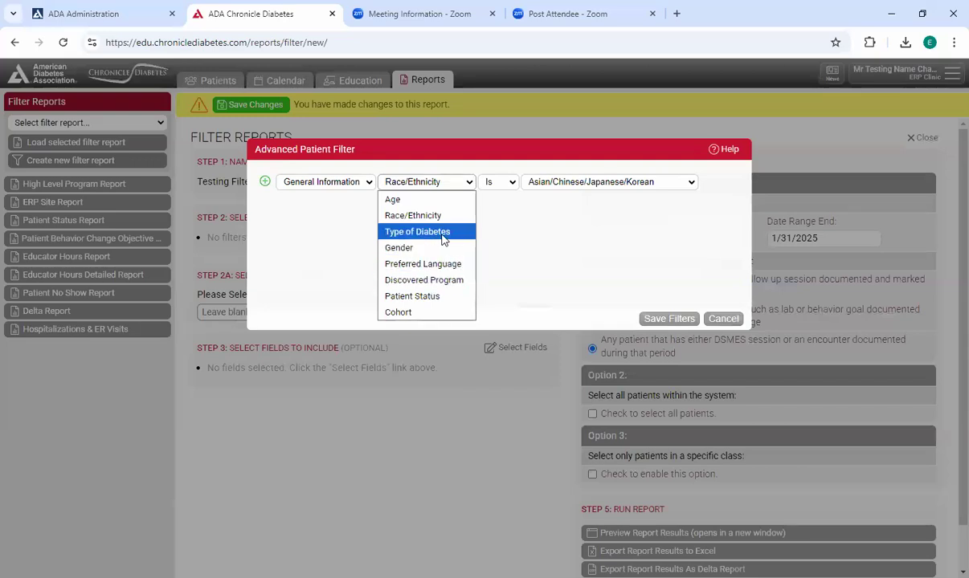
click(442, 233)
click(540, 184)
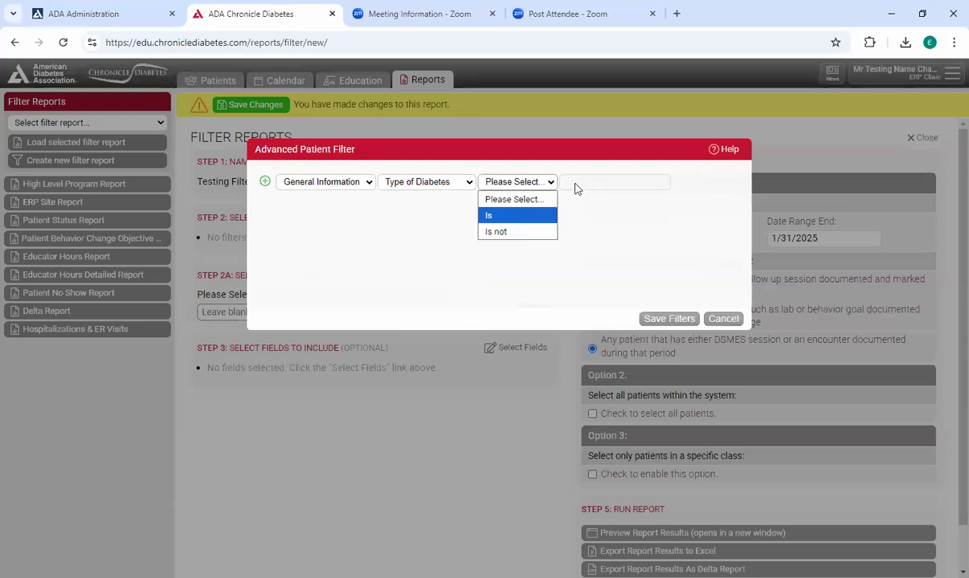
click(533, 215)
click(560, 182)
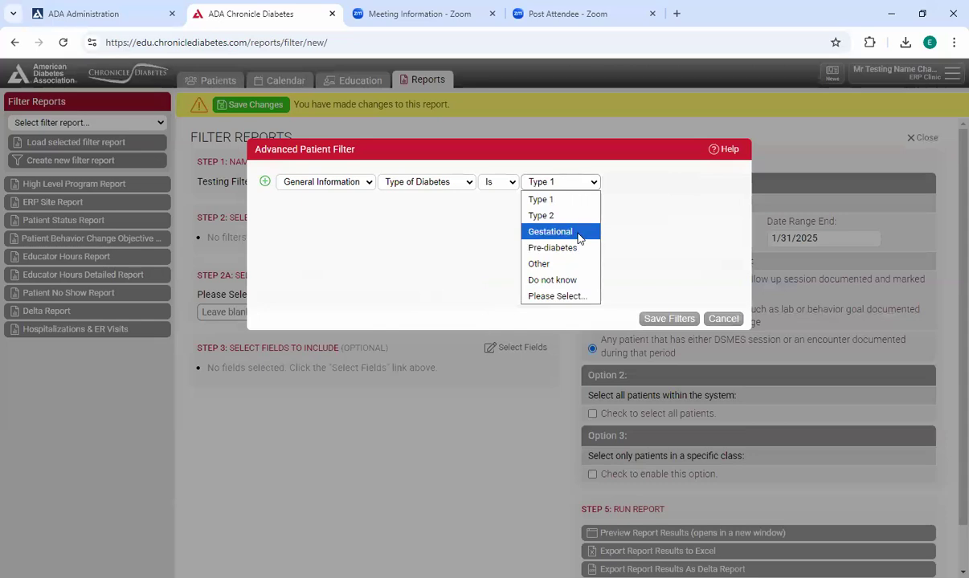
click(551, 231)
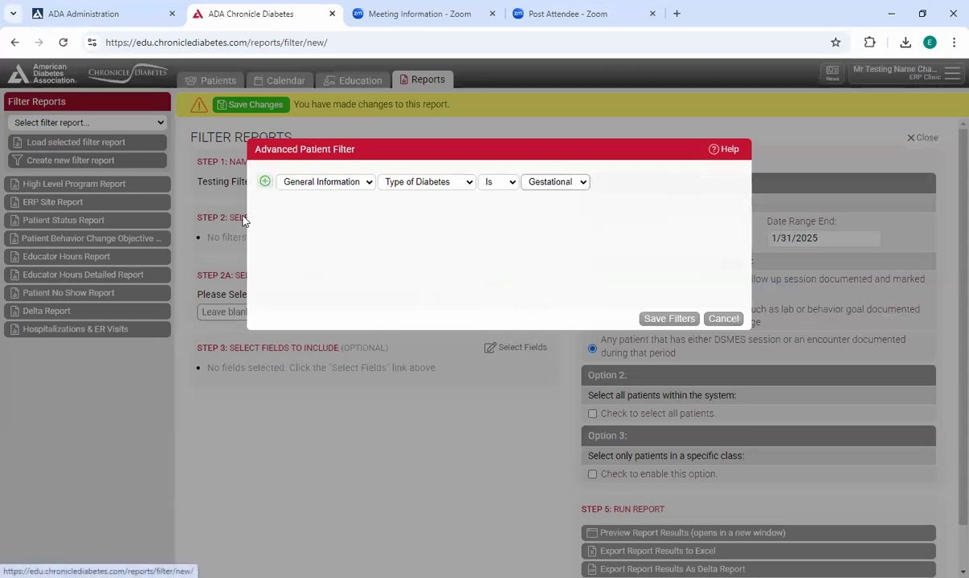
- Add a second patient filter for DSMES & Follow-Up with Education Format, Is, 1:1
click(265, 182)
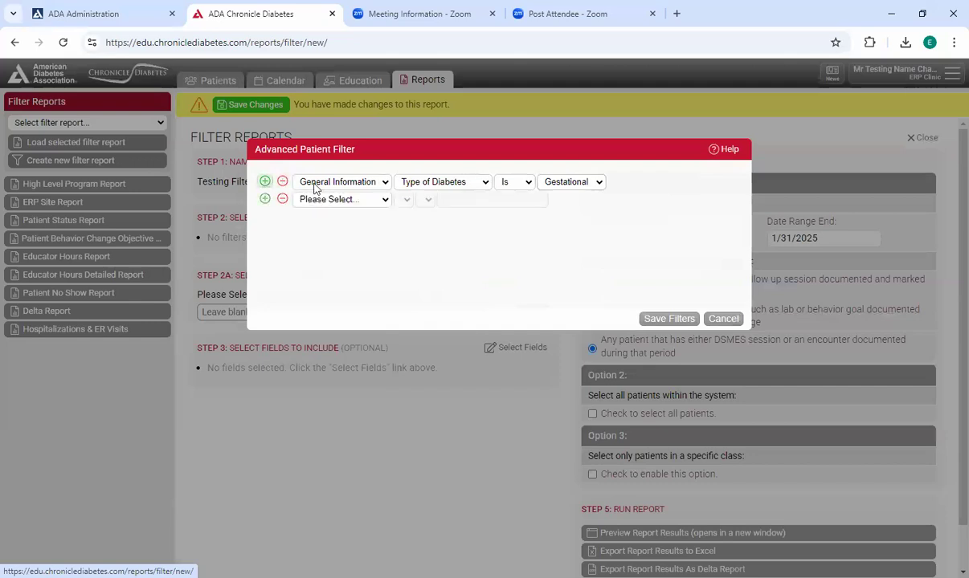
click(363, 201)
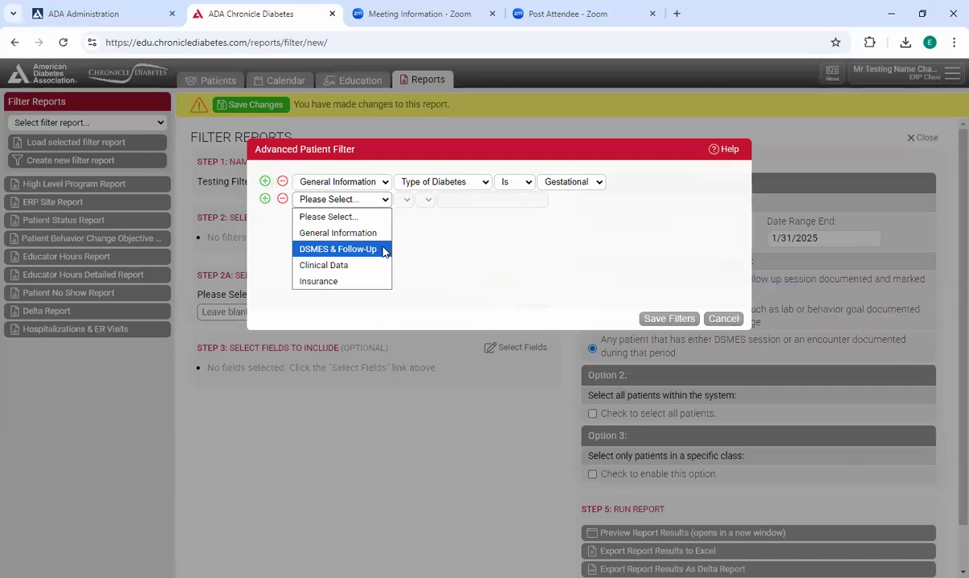
click(384, 251)
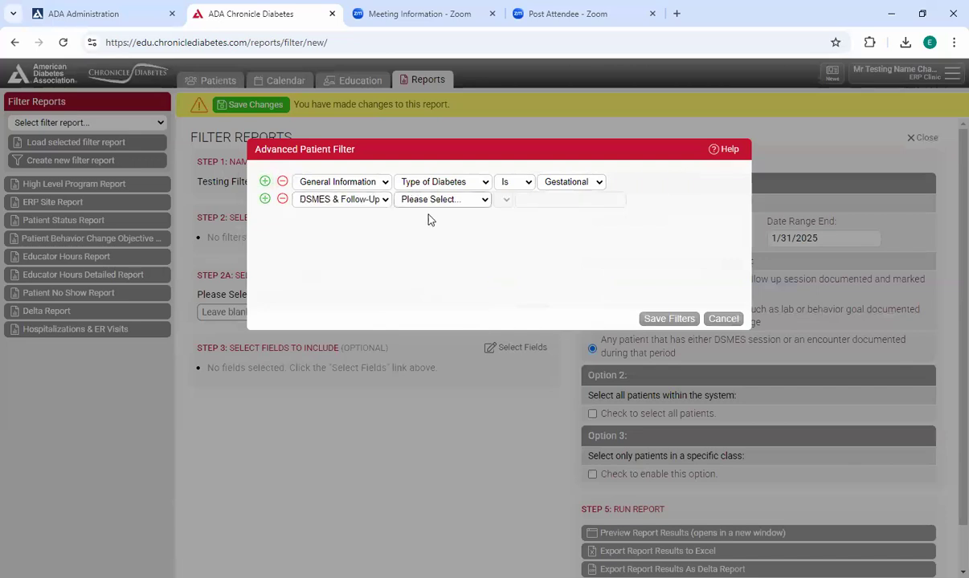
click(468, 204)
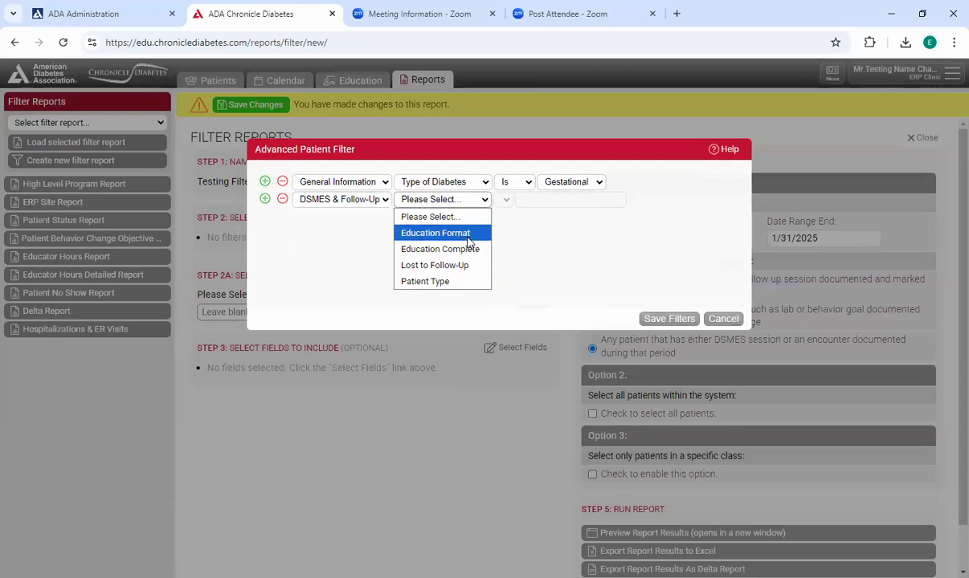
click(470, 235)
click(533, 199)
click(510, 231)
click(559, 197)
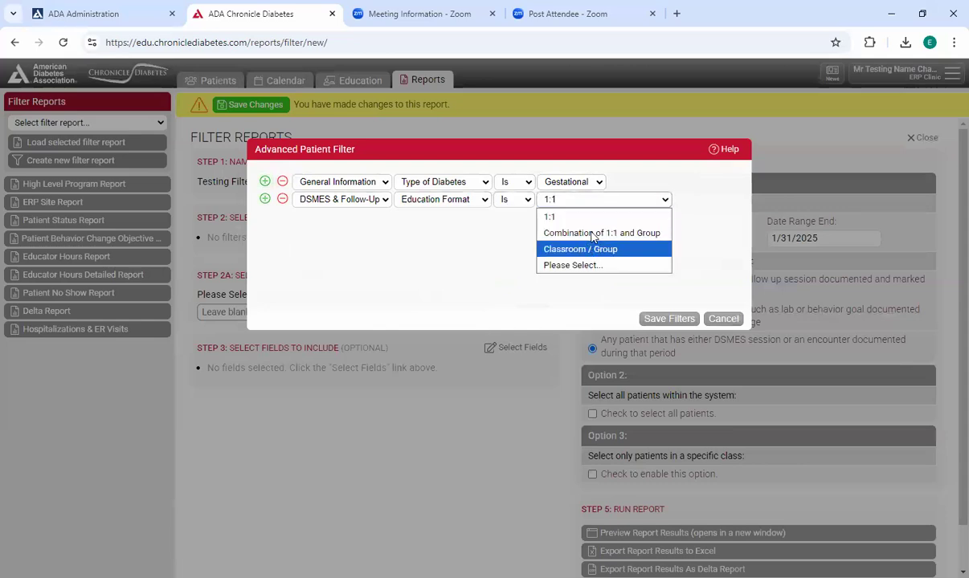
- Change the DSMES & Follow-Up filter to Education Complete, Is, Complete
click(465, 201)
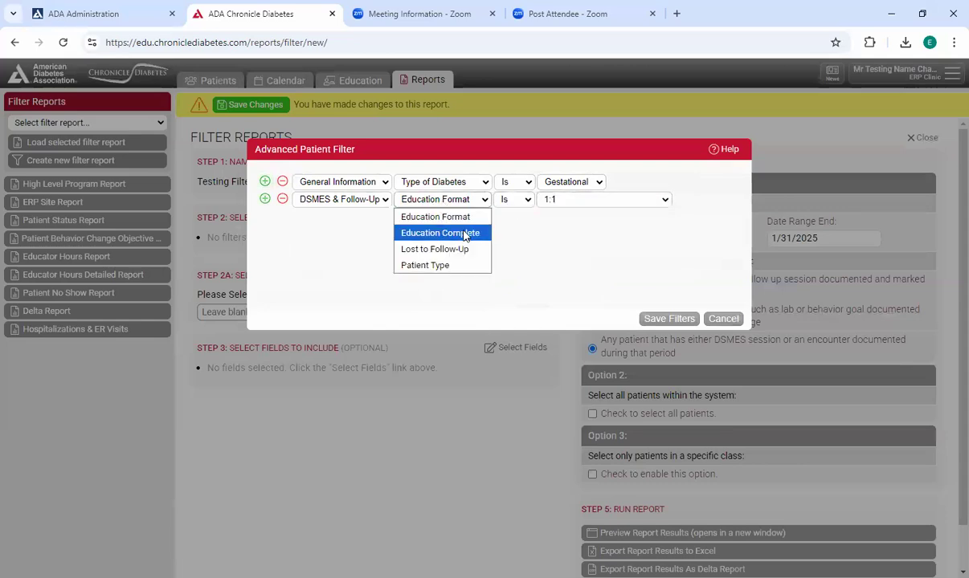
click(463, 233)
click(530, 201)
click(518, 231)
click(578, 207)
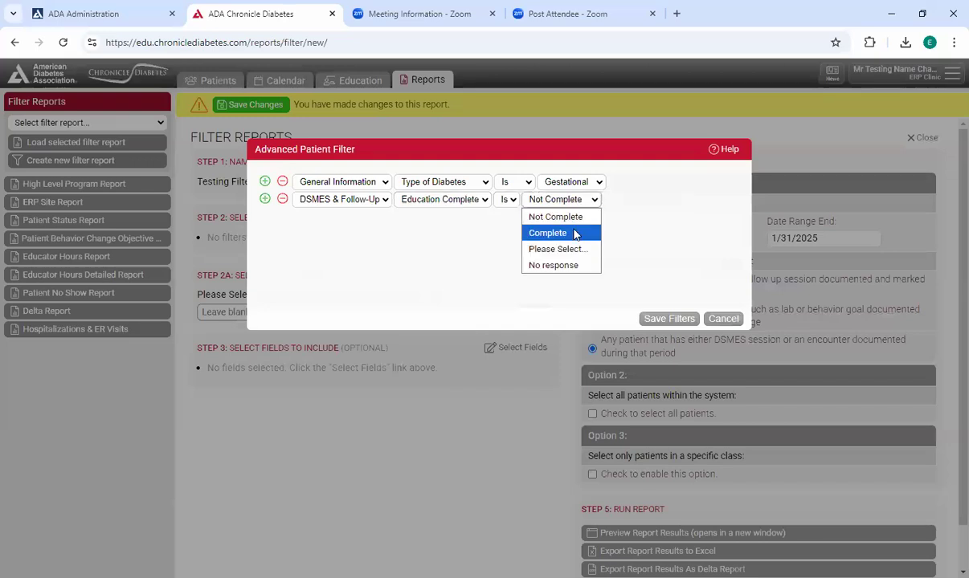
click(574, 233)
- Change the DSMES & Follow-Up filter to Patient Type, Is, and view the available patient type choices
click(384, 199)
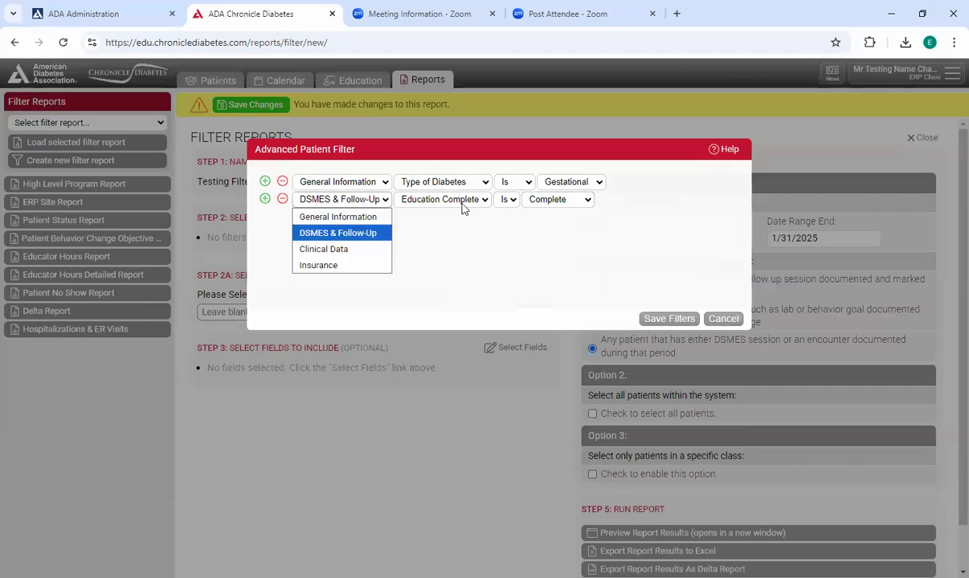
click(461, 203)
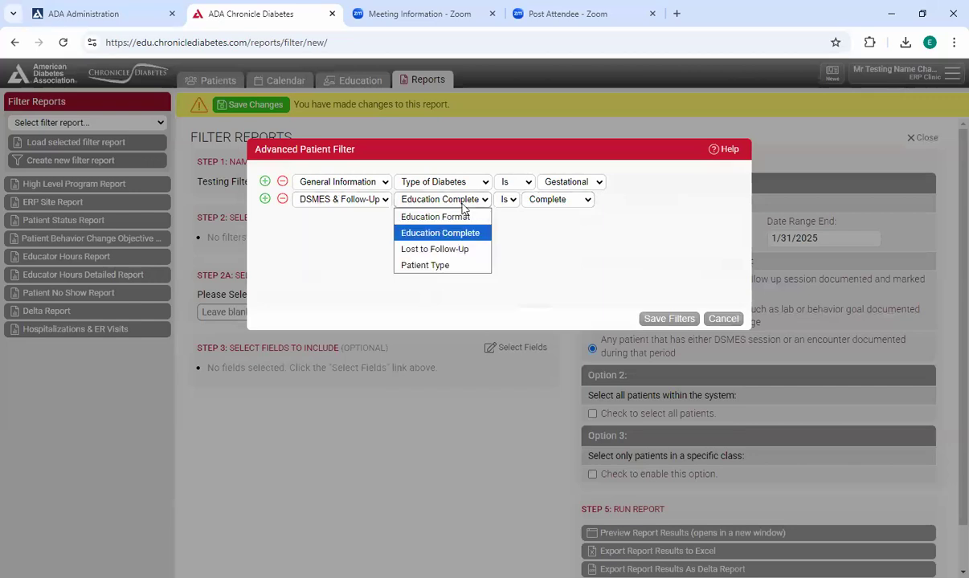
click(457, 267)
click(546, 200)
click(547, 233)
click(570, 199)
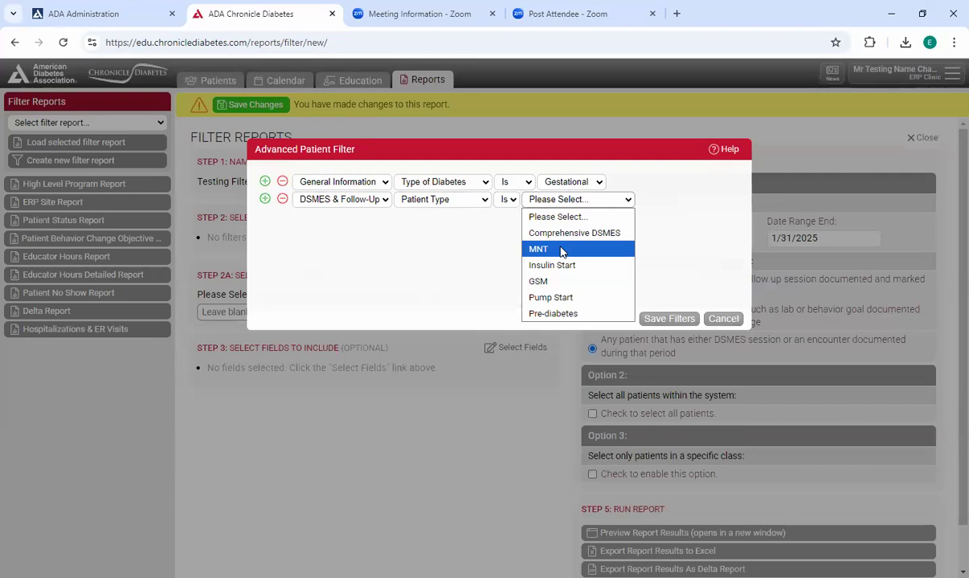
click(303, 209)
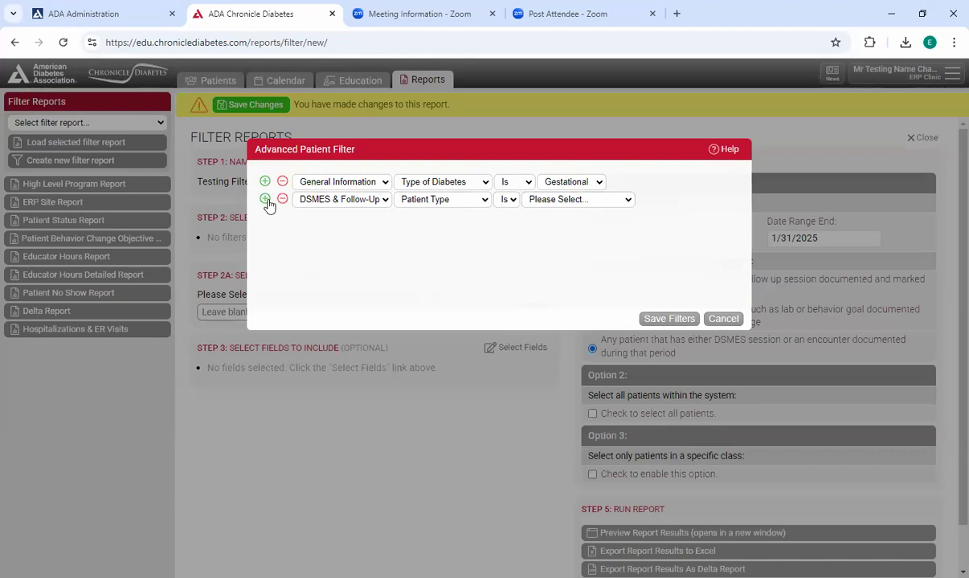
- Add a third patient filter for Clinical Data with HgbA1c (Initial Value), Initial value is greater than, 9
click(267, 201)
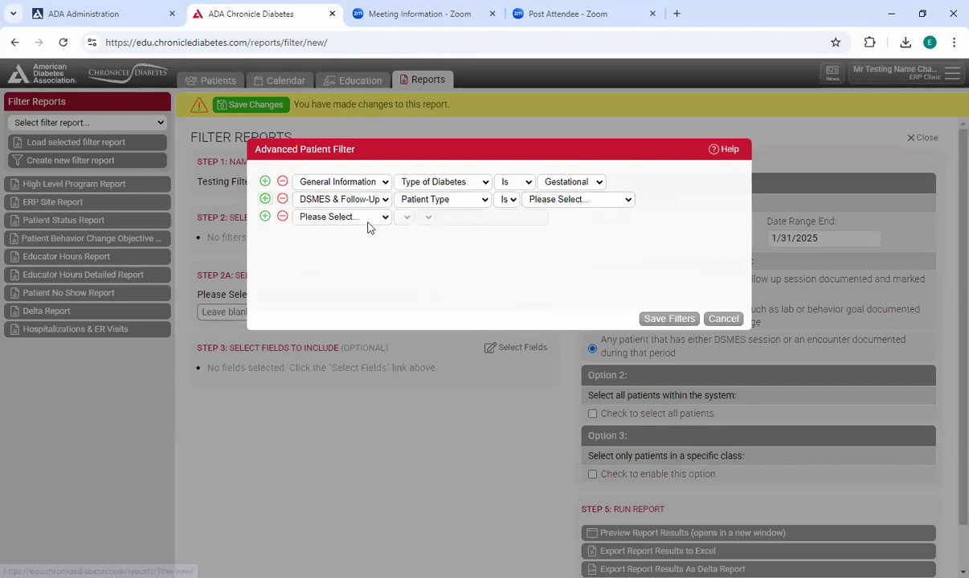
click(347, 215)
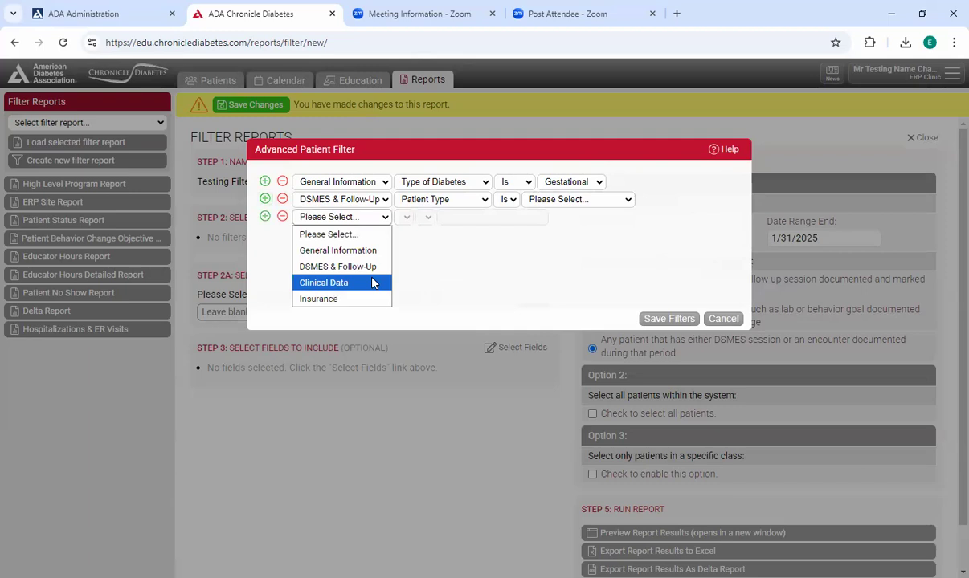
click(372, 282)
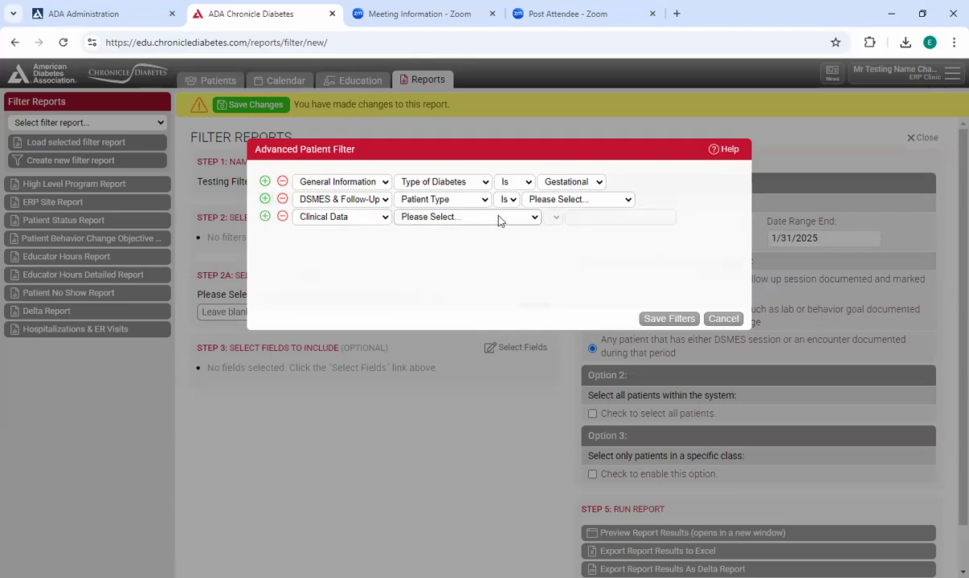
click(498, 221)
drag(541, 259, 563, 309)
scroll(556, 277, up, 2)
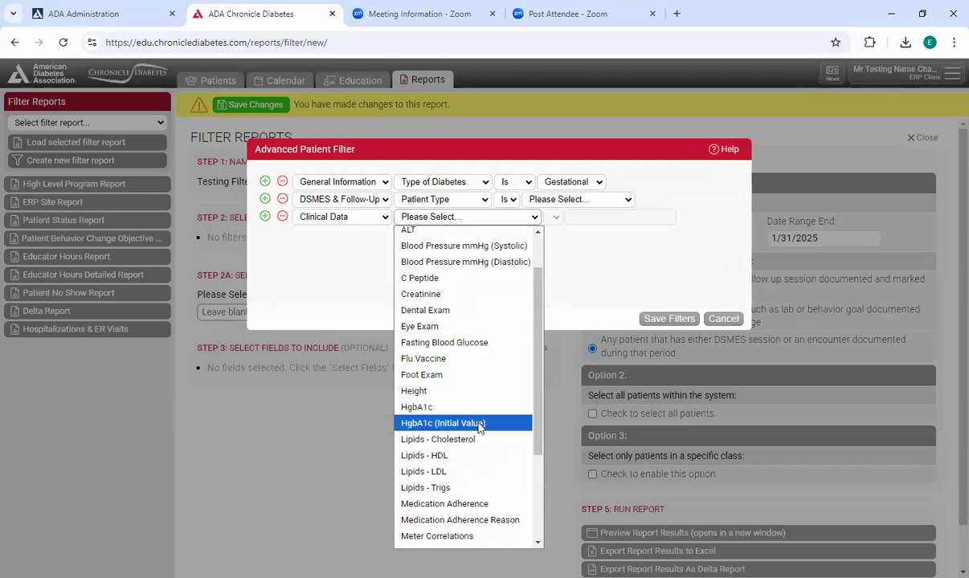
click(479, 426)
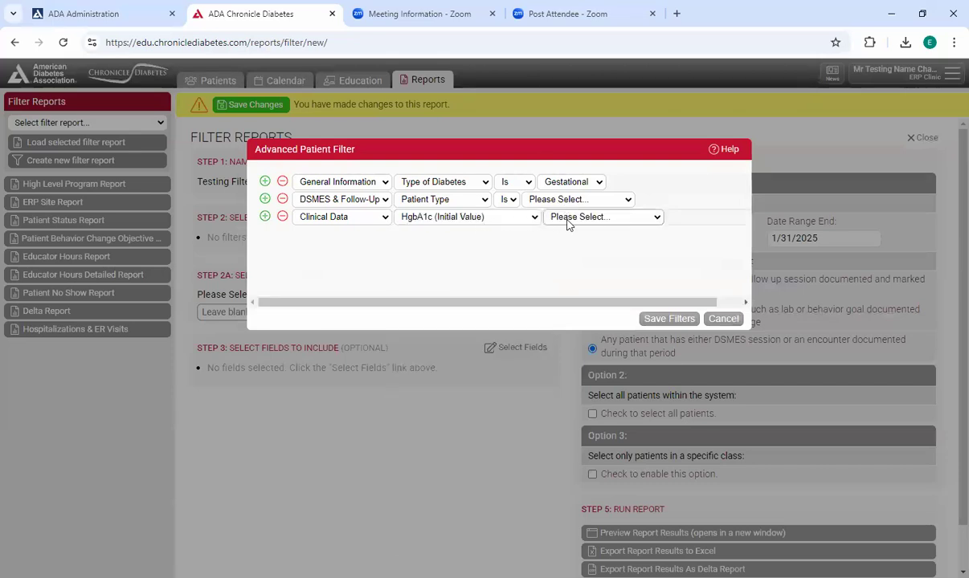
click(598, 217)
click(584, 249)
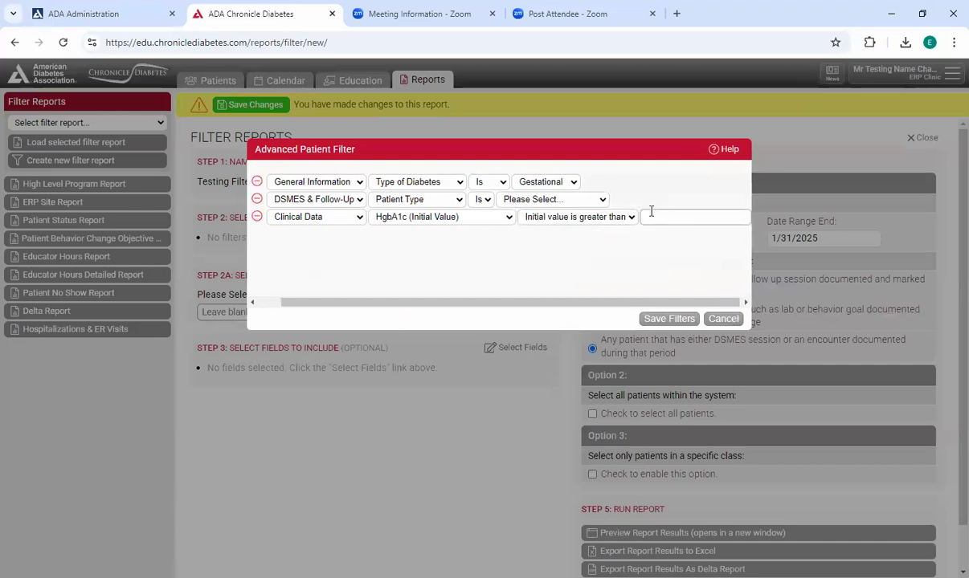
text(9)
- Add a fourth patient filter for Clinical Data with HgbA1c, Most recent value is less than, 7
drag(642, 302, 534, 319)
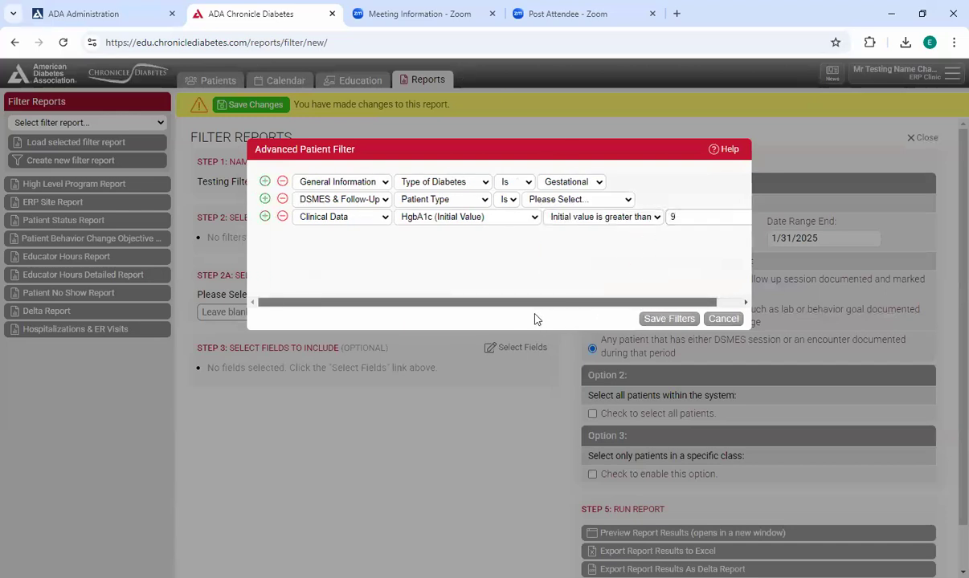
click(264, 216)
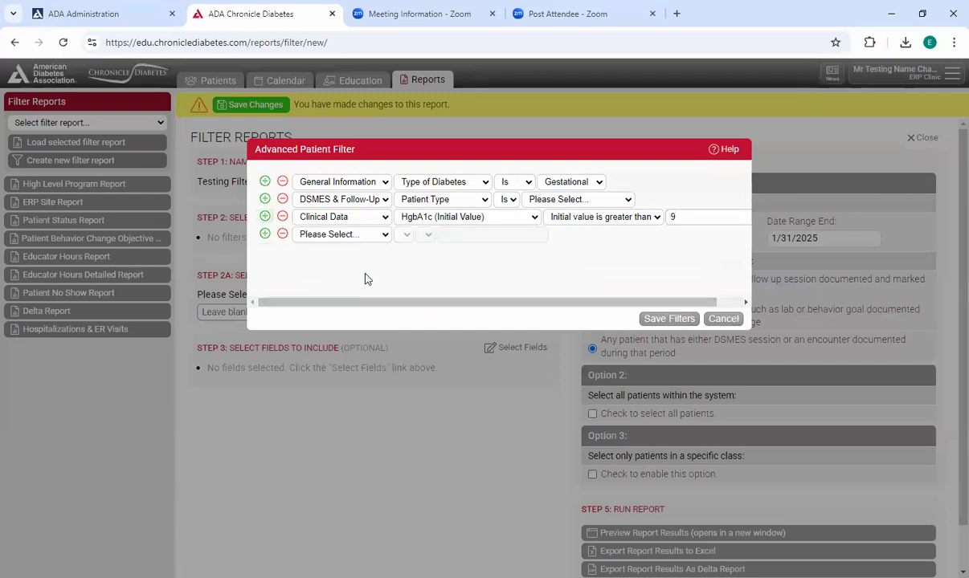
click(342, 235)
click(356, 302)
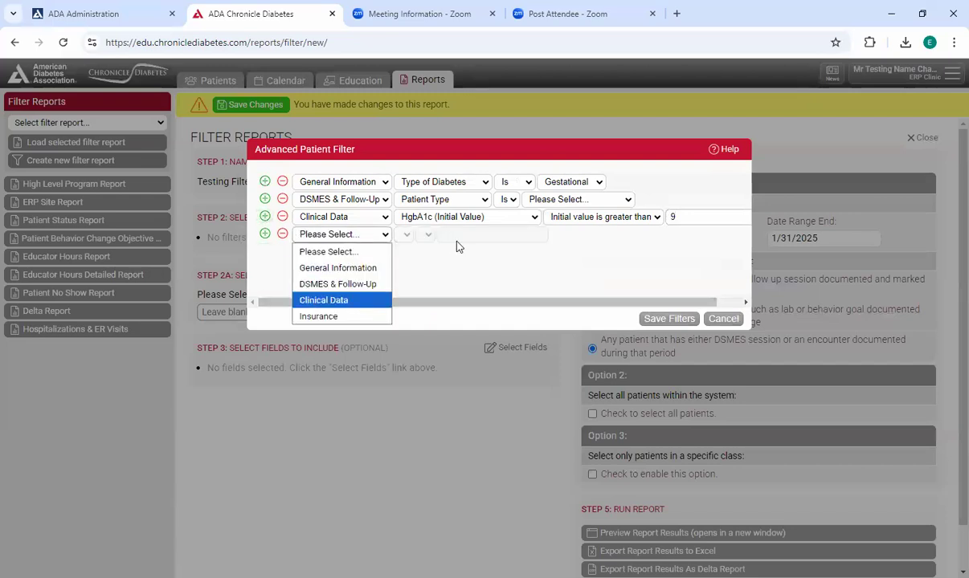
click(482, 236)
drag(536, 281, 533, 389)
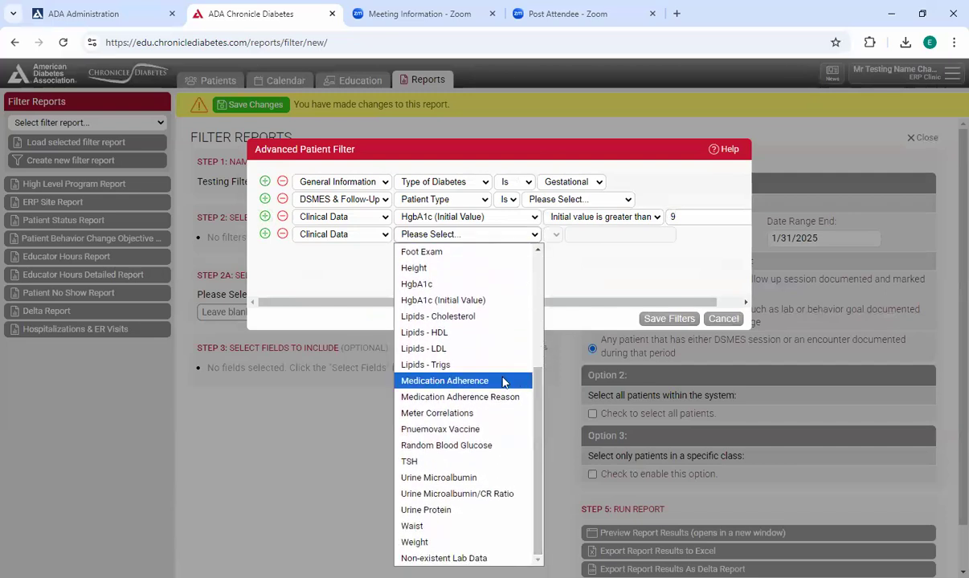
click(511, 285)
click(598, 235)
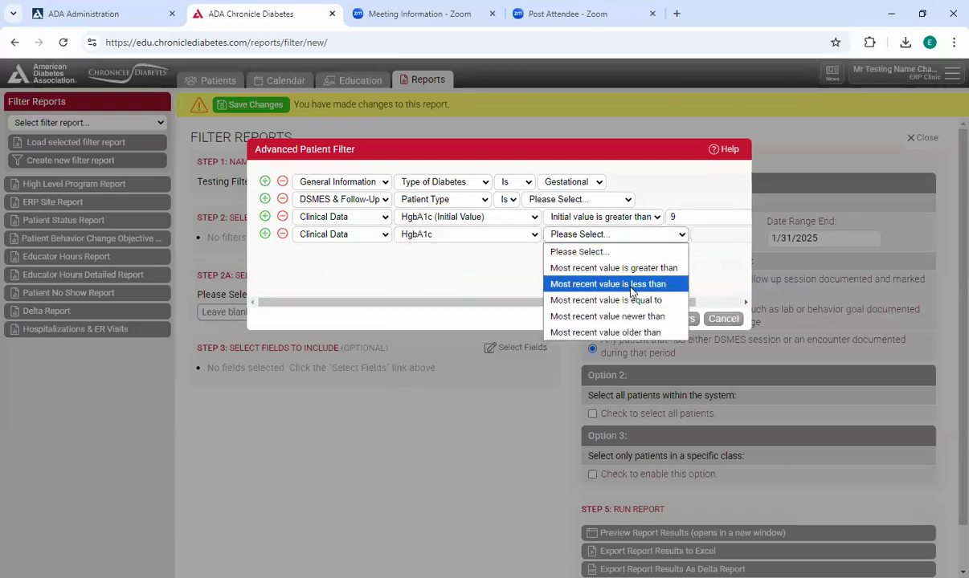
click(632, 286)
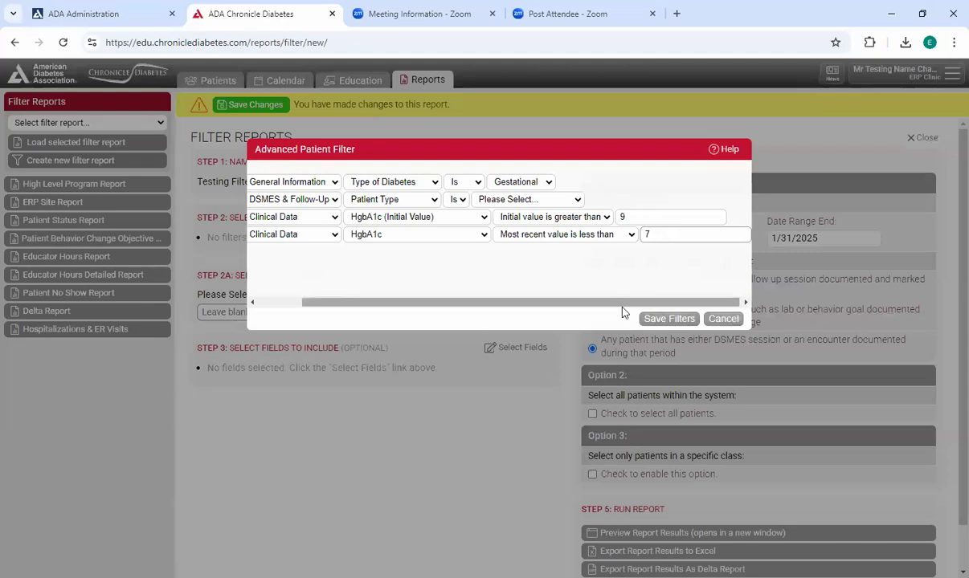
- Add a fifth patient filter for Insurance with Primary Insurance, Is, Medicare
scroll(585, 290, left, 3)
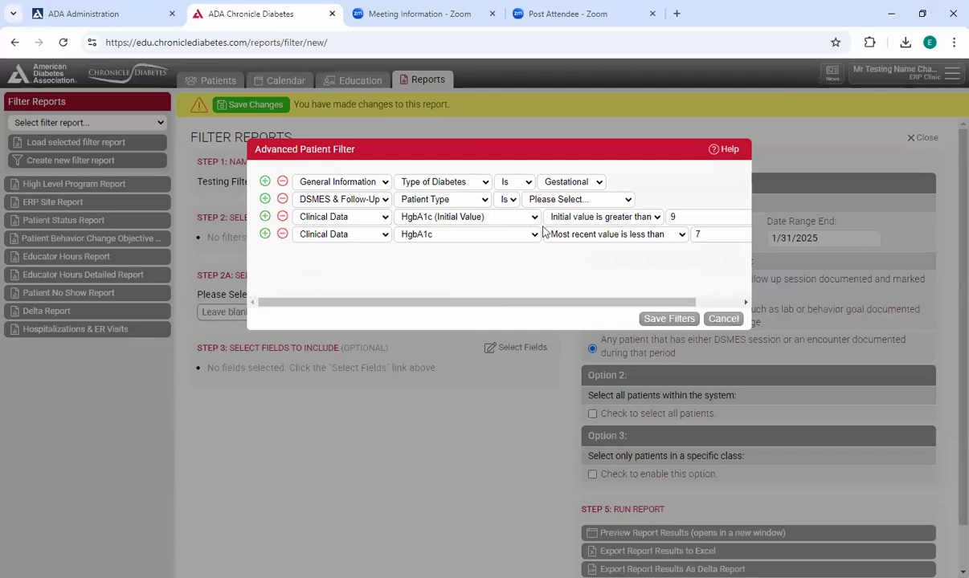
click(266, 235)
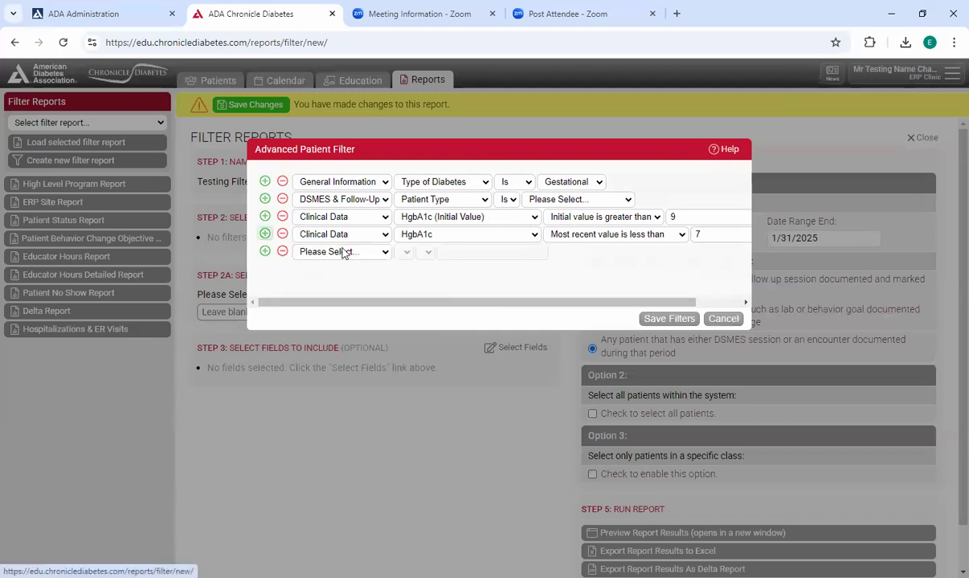
click(360, 253)
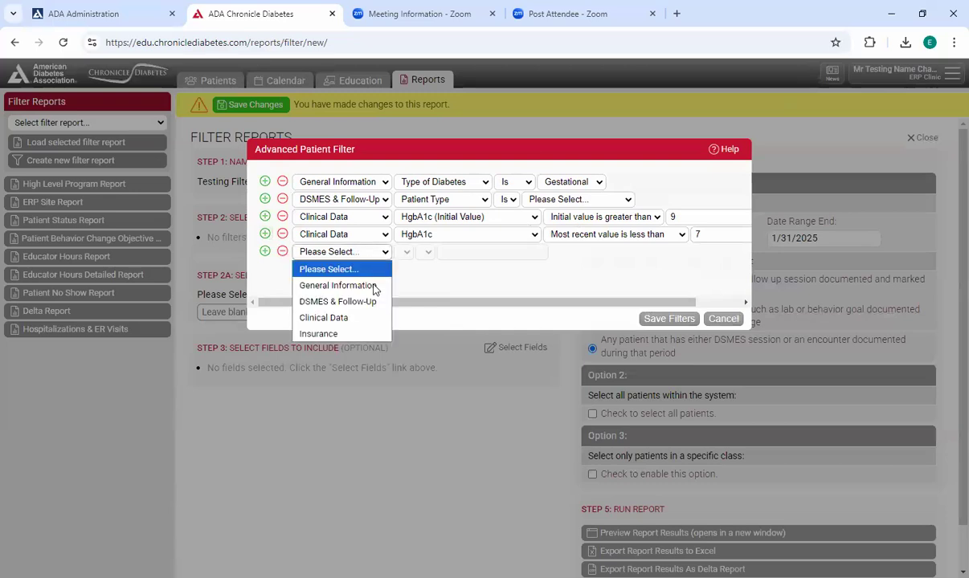
click(363, 334)
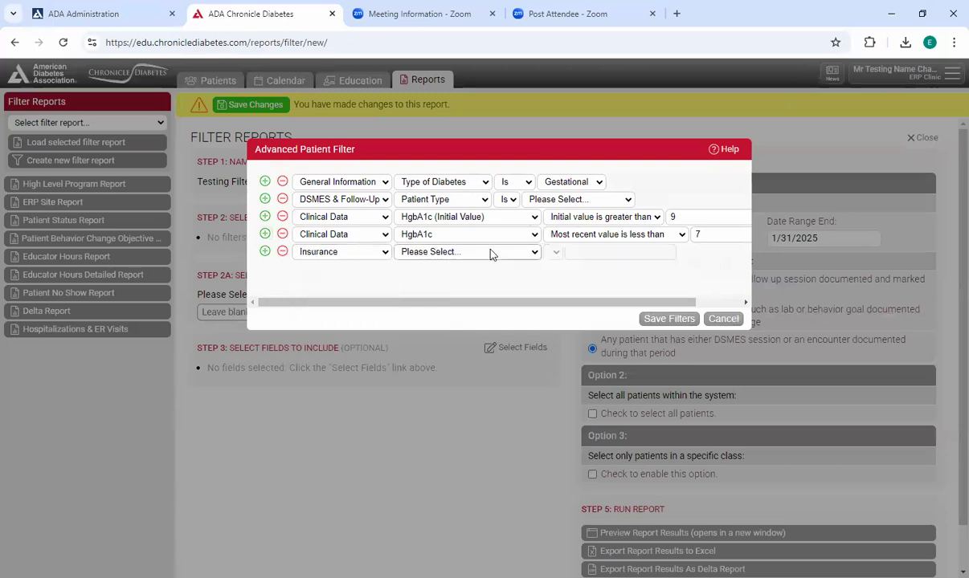
click(490, 252)
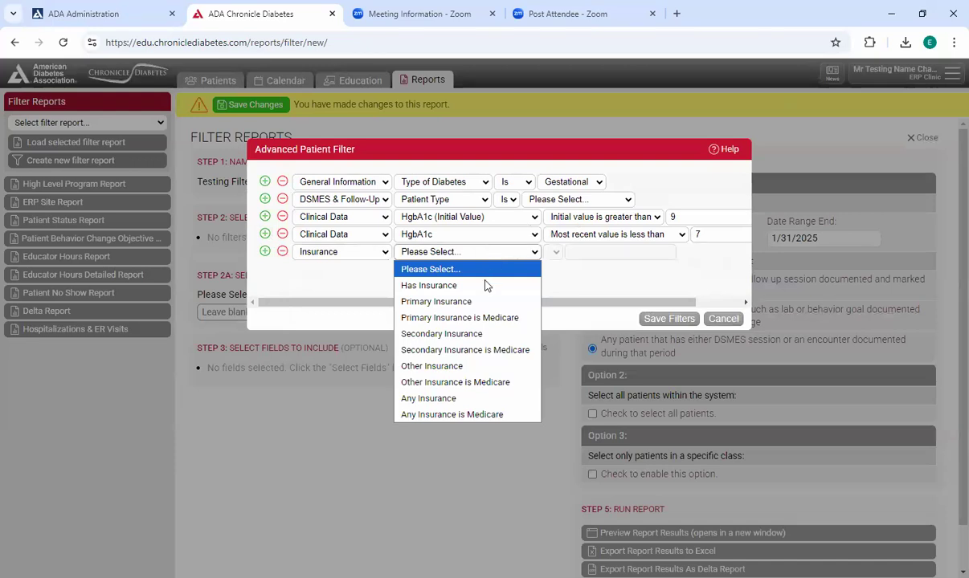
click(496, 301)
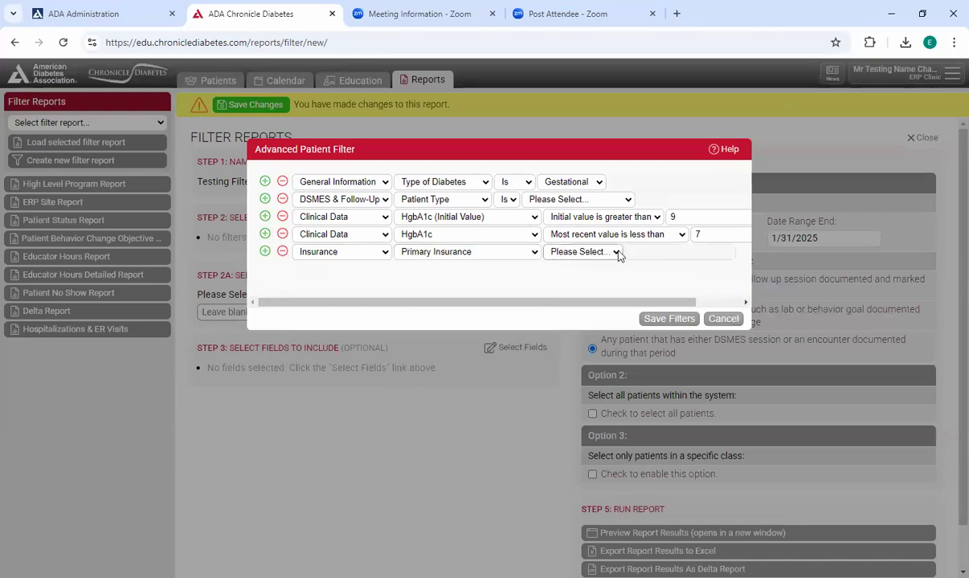
click(611, 253)
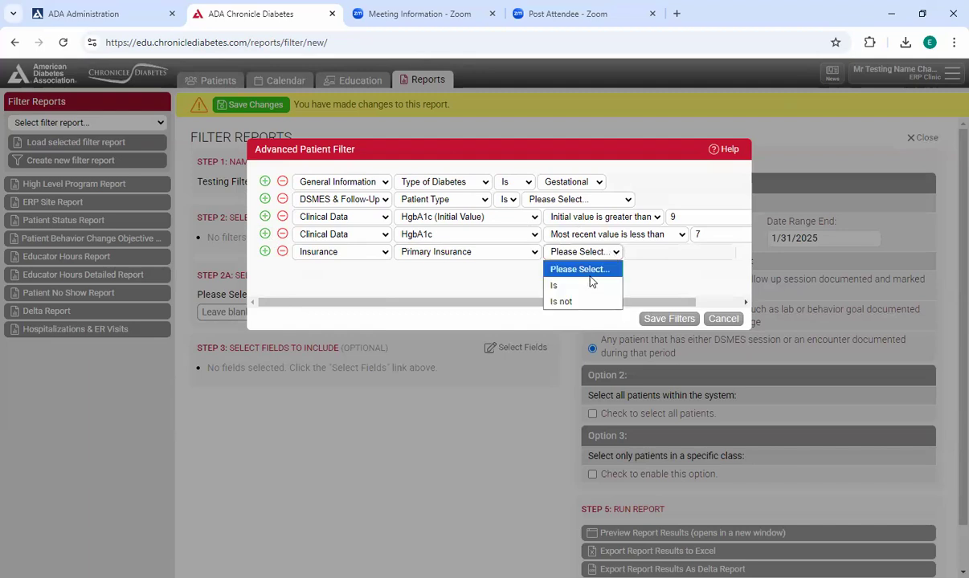
click(636, 251)
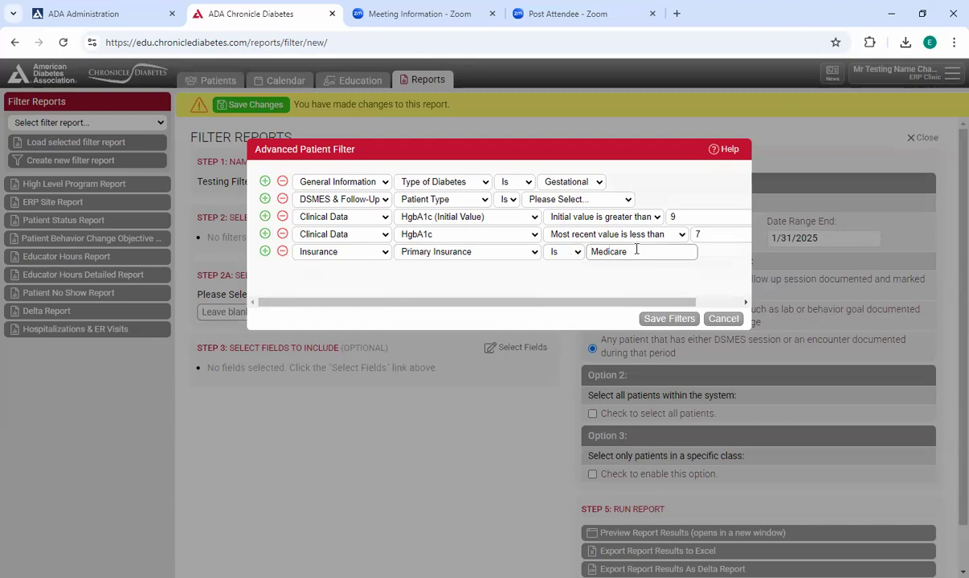
text(Medicare)
- Clear the Insurance filter's value and change the filter to Primary Insurance is Medicare, Is, Yes
drag(626, 252, 599, 253)
click(602, 256)
key(Delete)
key(Delete)
click(466, 251)
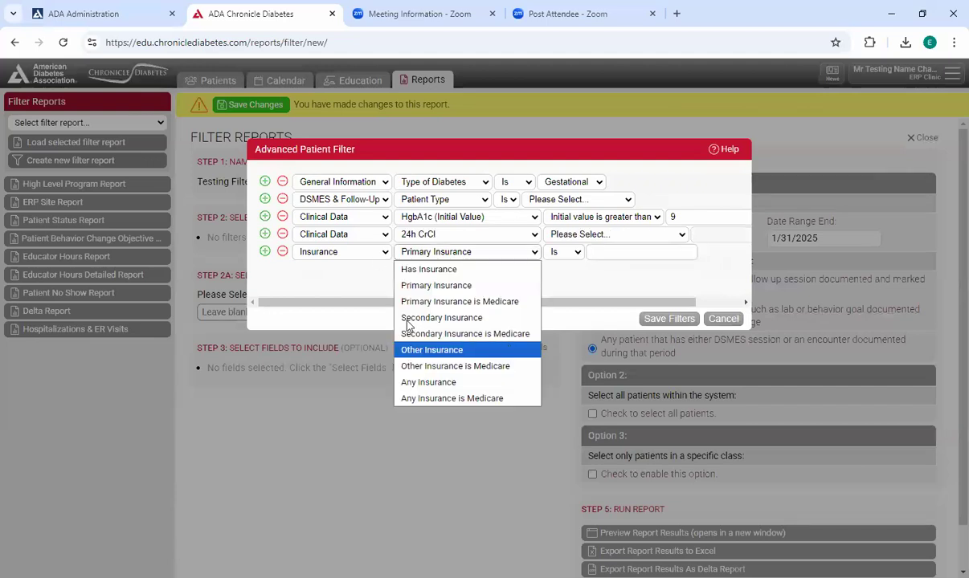
click(445, 304)
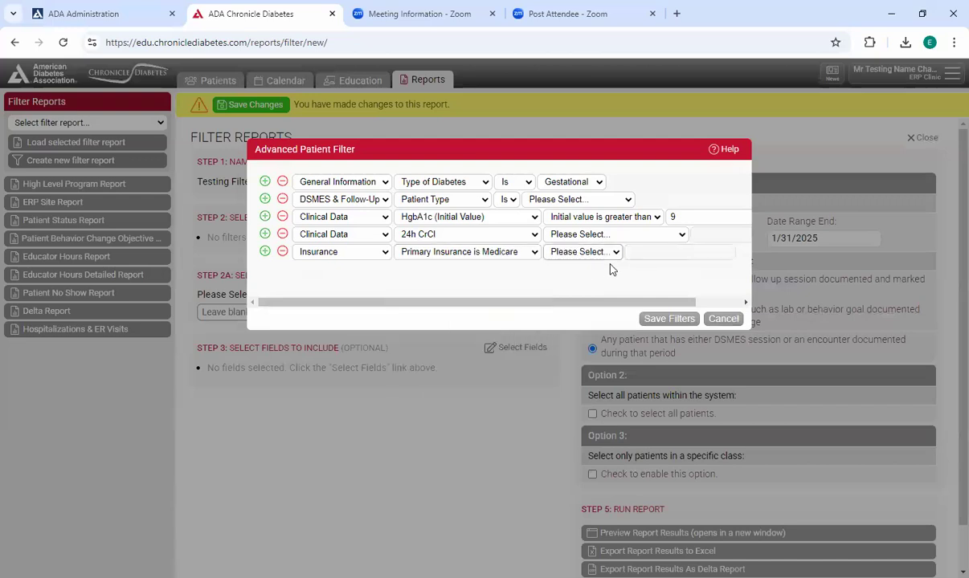
click(575, 252)
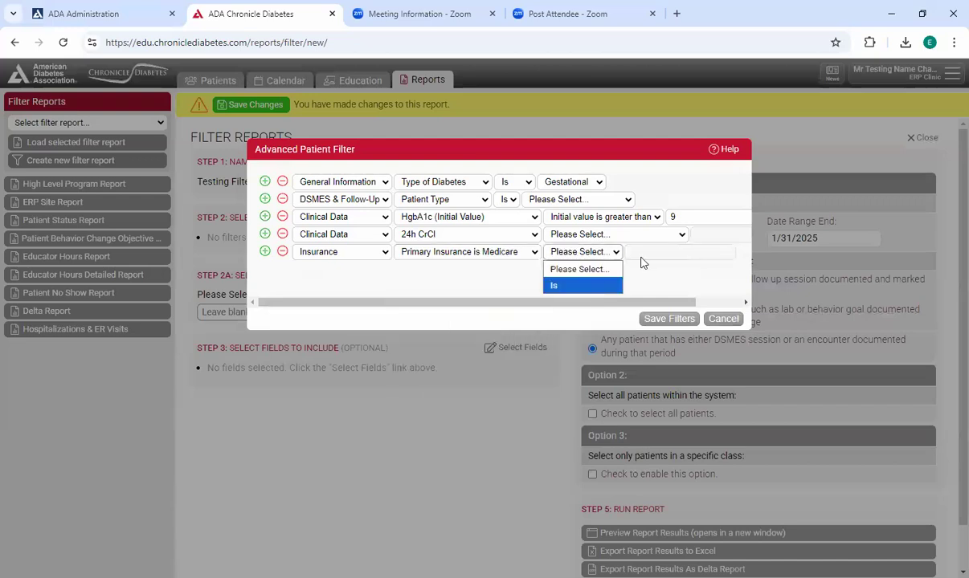
click(579, 286)
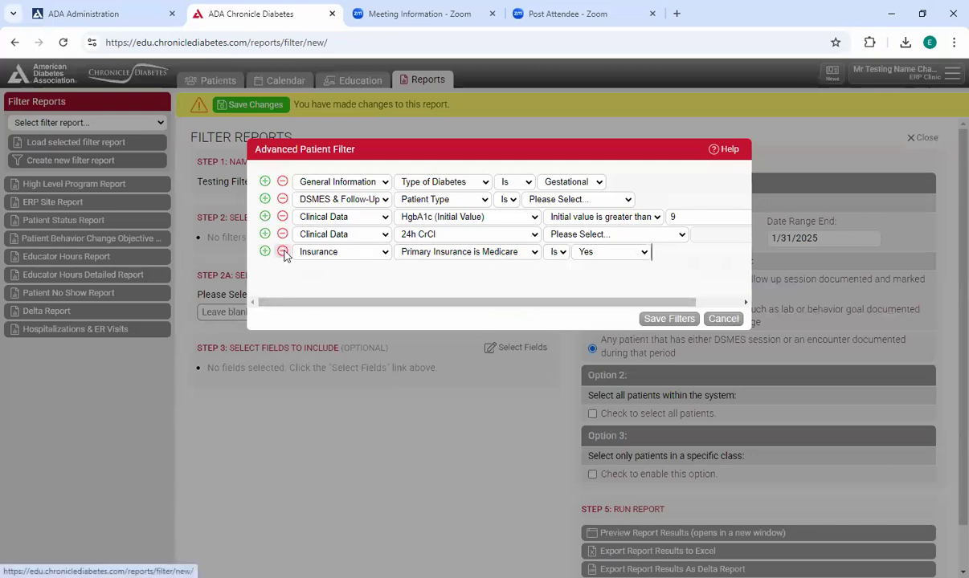
- Remove the Insurance, both Clinical Data and the DSMES & Follow-Up filters, leaving only the General Information filter
click(283, 251)
click(283, 234)
click(283, 217)
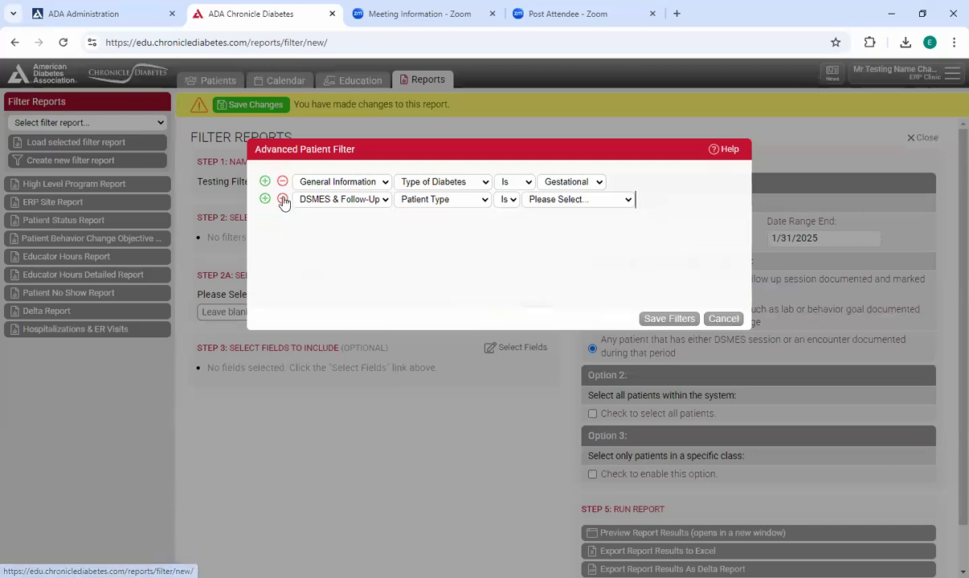
click(282, 200)
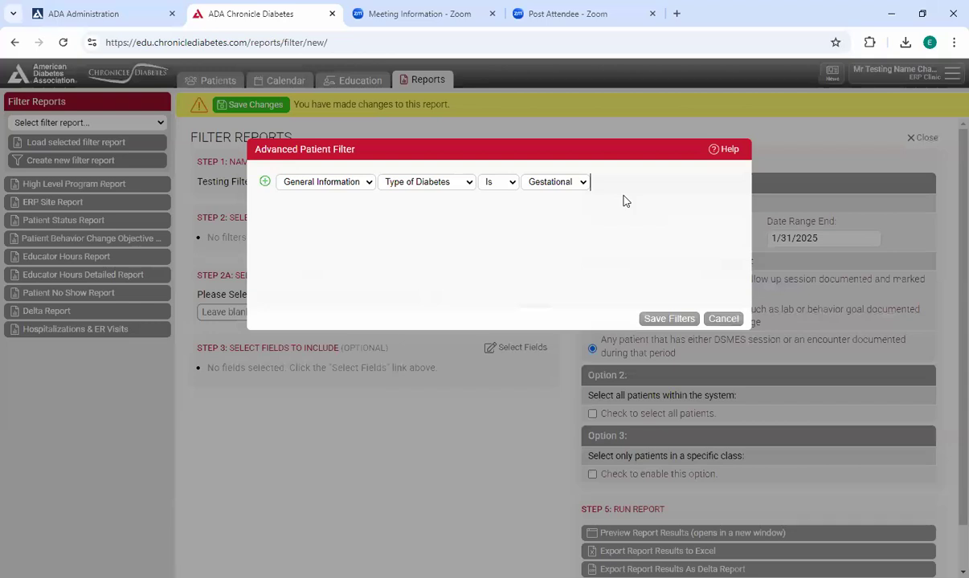
- Change the General Information filter to Age, Is greater than, 0, and save the filters
click(410, 184)
click(410, 199)
click(510, 185)
click(514, 215)
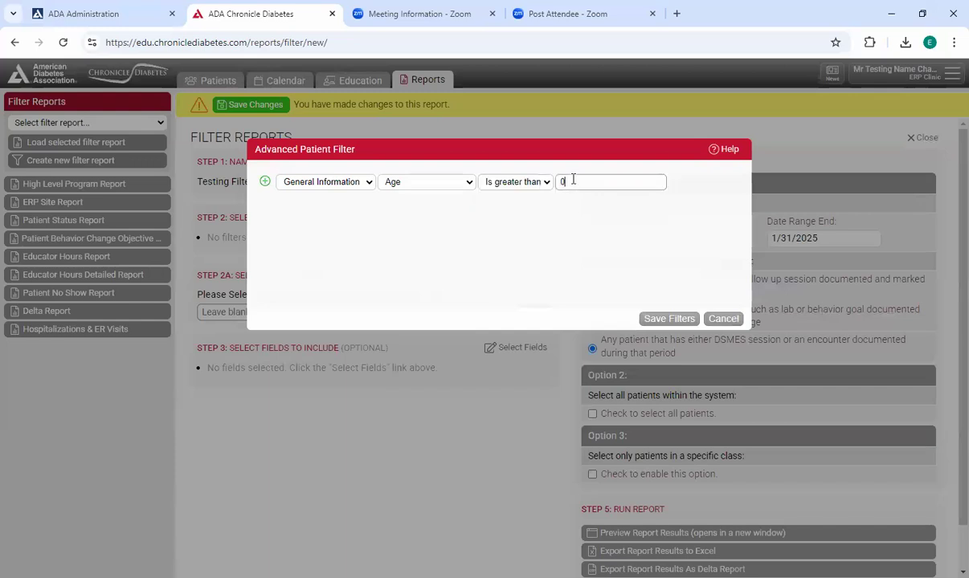
click(681, 319)
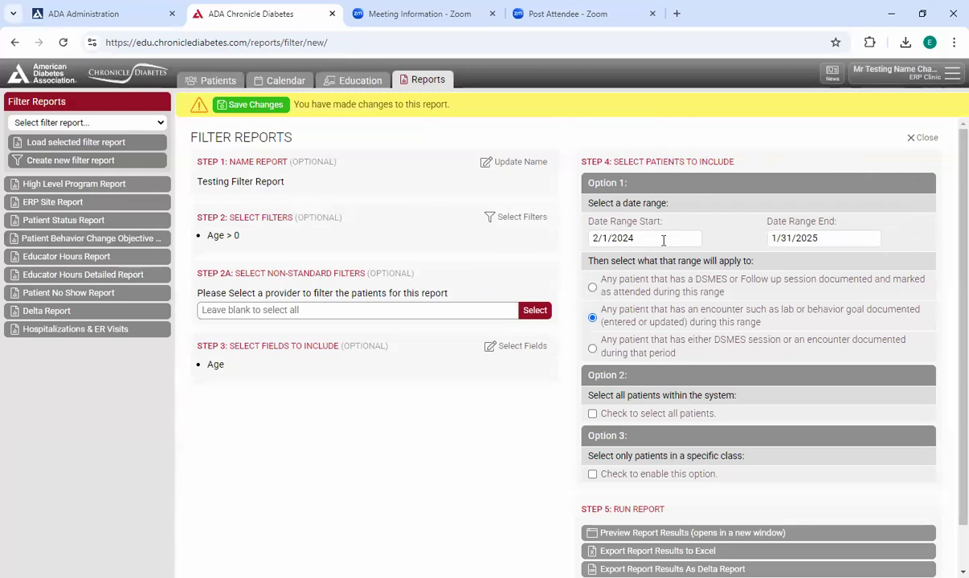
- Examine the calendars for the report's date range start and end, and close them without changing the dates
click(624, 235)
click(824, 238)
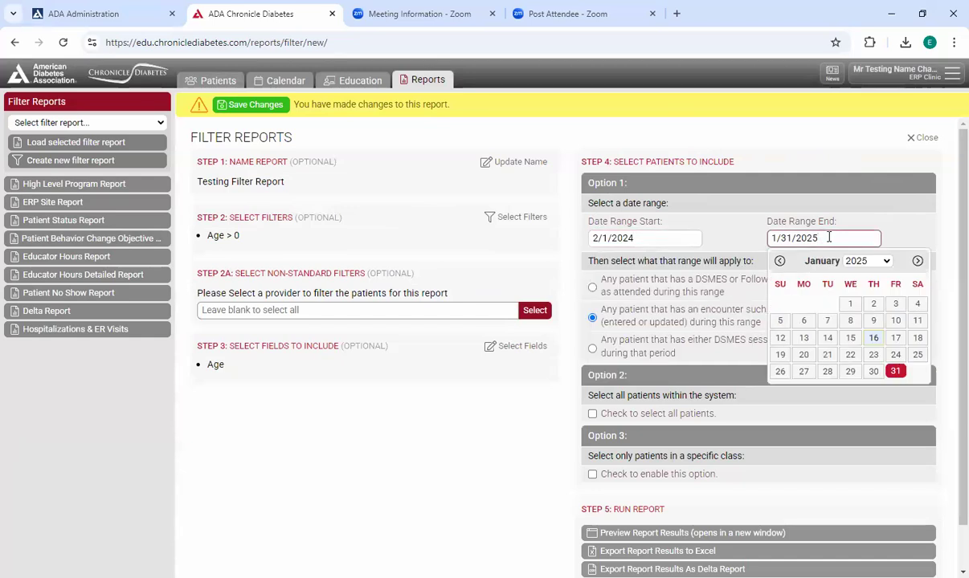
click(680, 239)
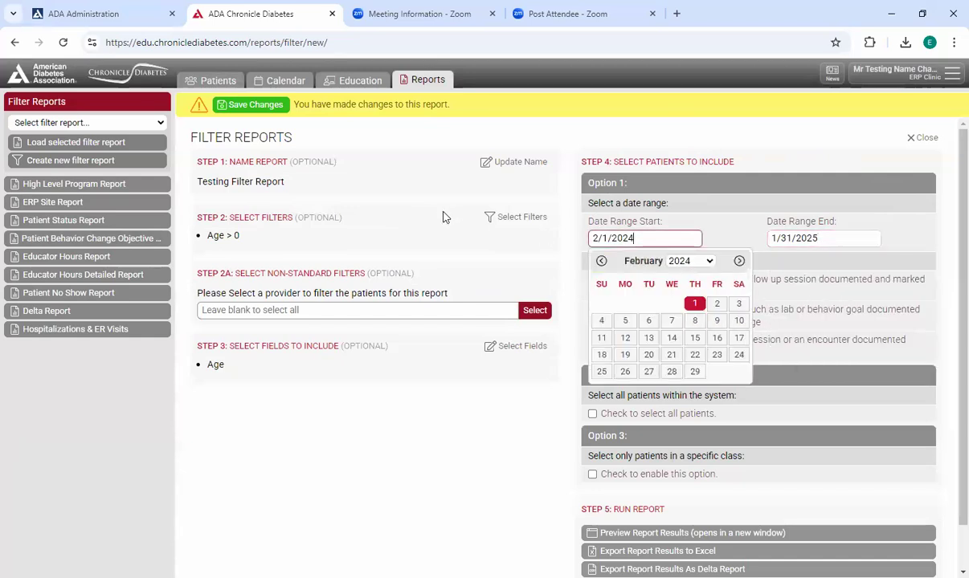
click(384, 218)
scroll(416, 221, down, 1)
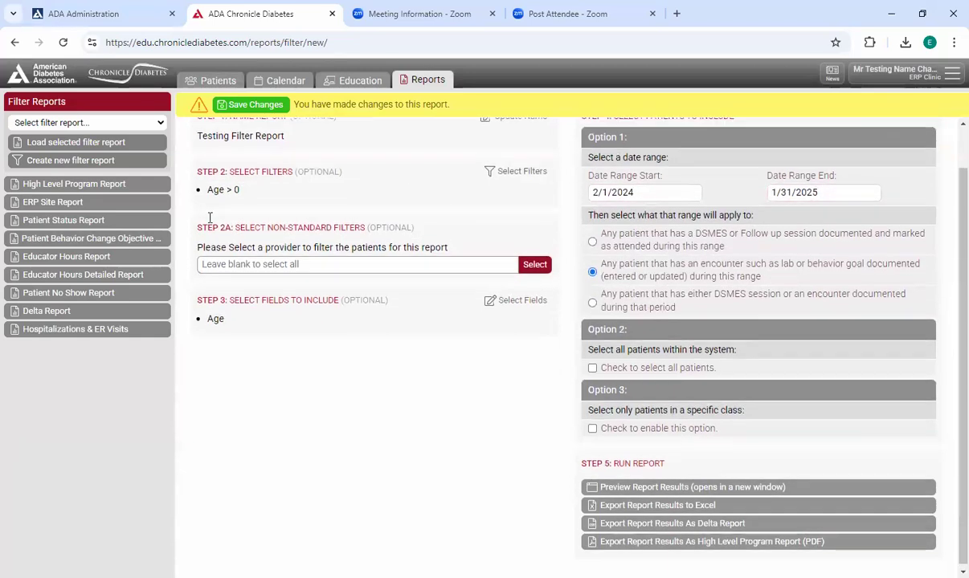
- Set the first provider in the provider list as the report's non-standard filter
scroll(210, 219, up, 1)
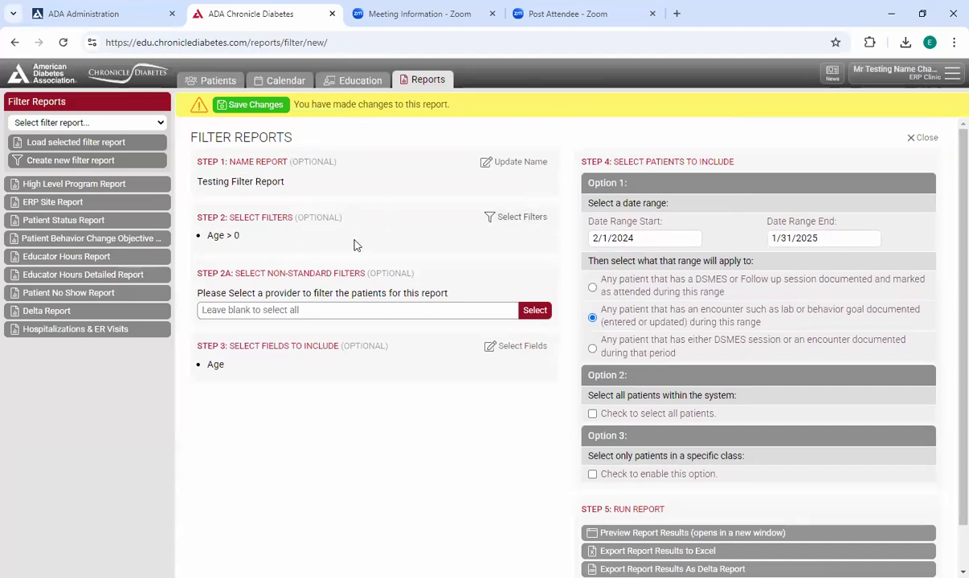
scroll(345, 220, down, 1)
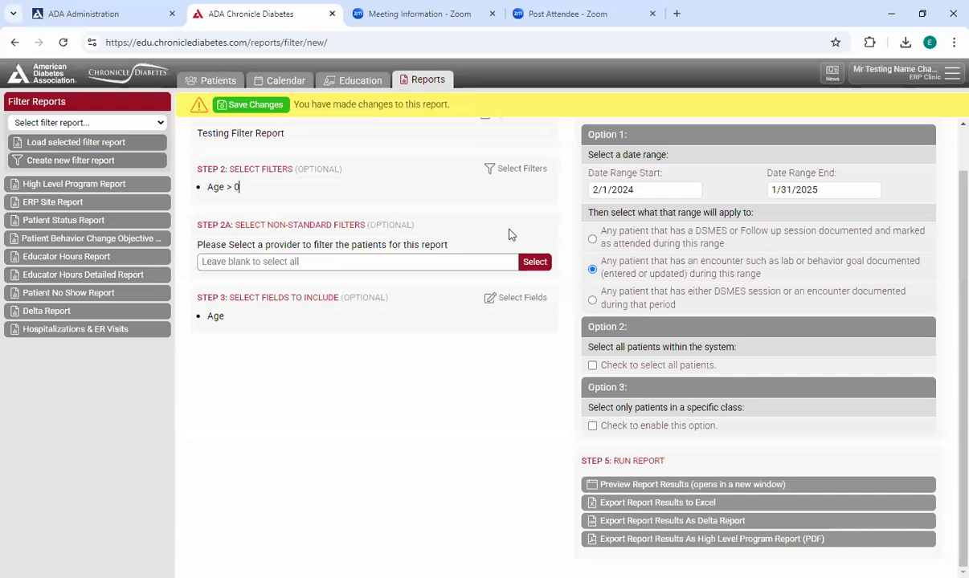
click(534, 263)
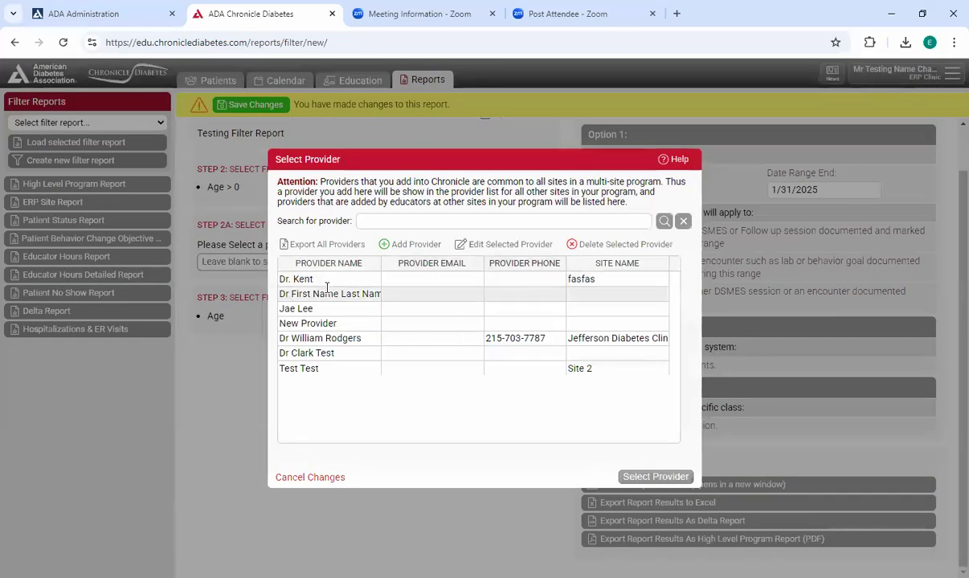
click(344, 280)
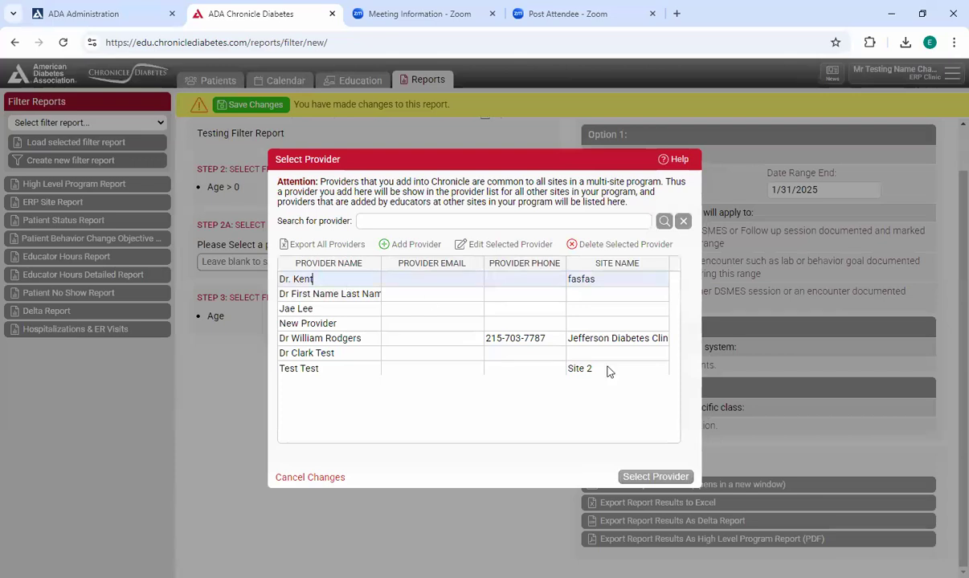
click(652, 476)
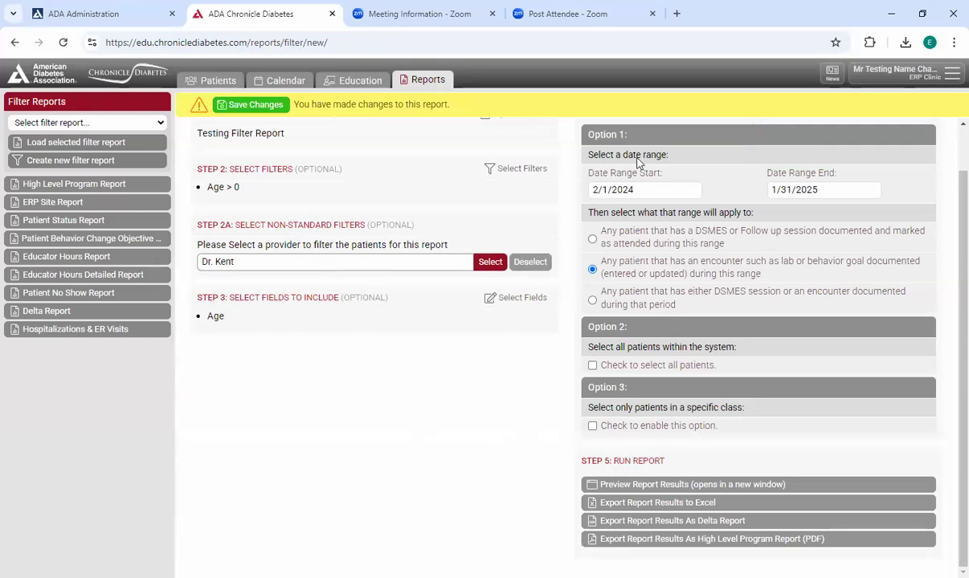
- Apply the date range to any patient that has either a DSMES session or an encounter documented during that period
scroll(717, 215, up, 1)
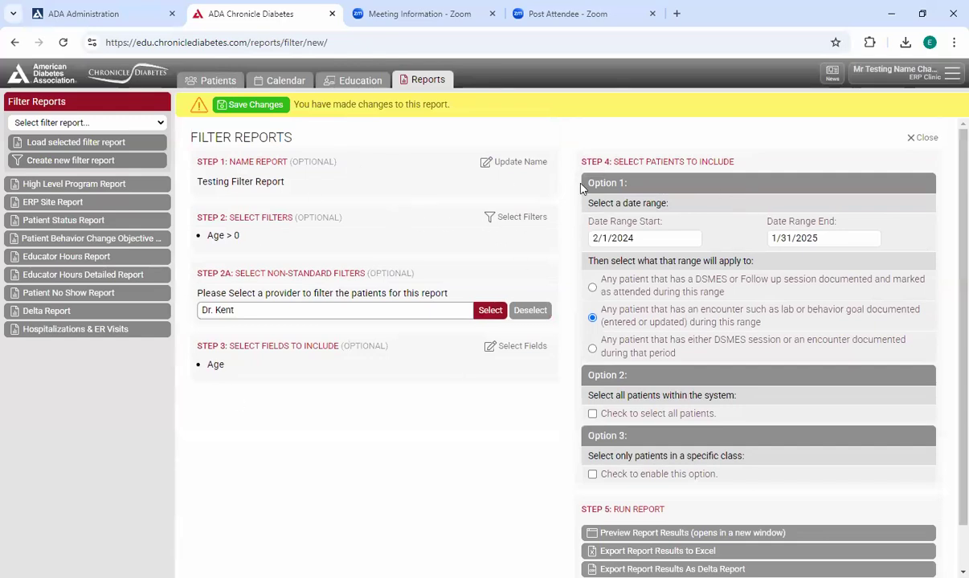
click(592, 317)
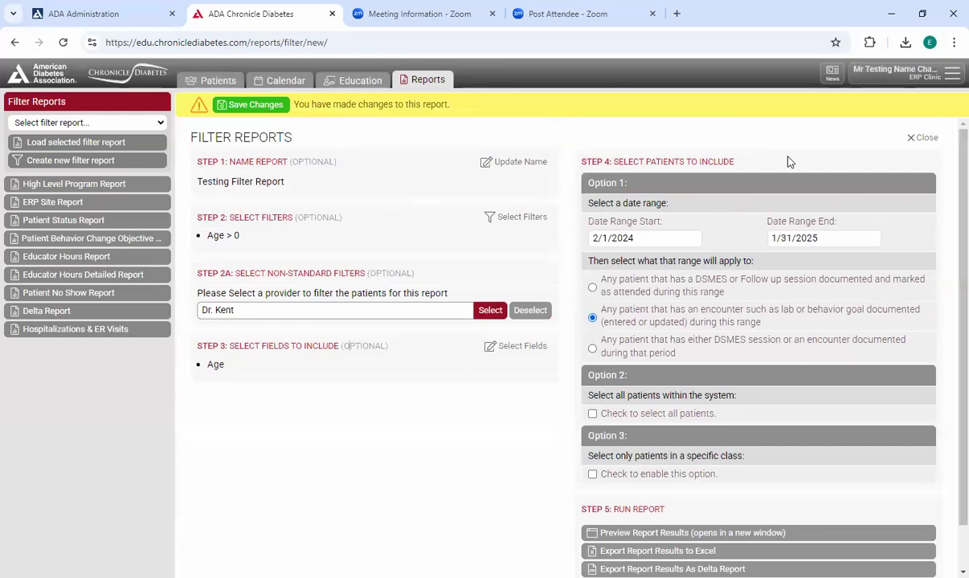
click(674, 240)
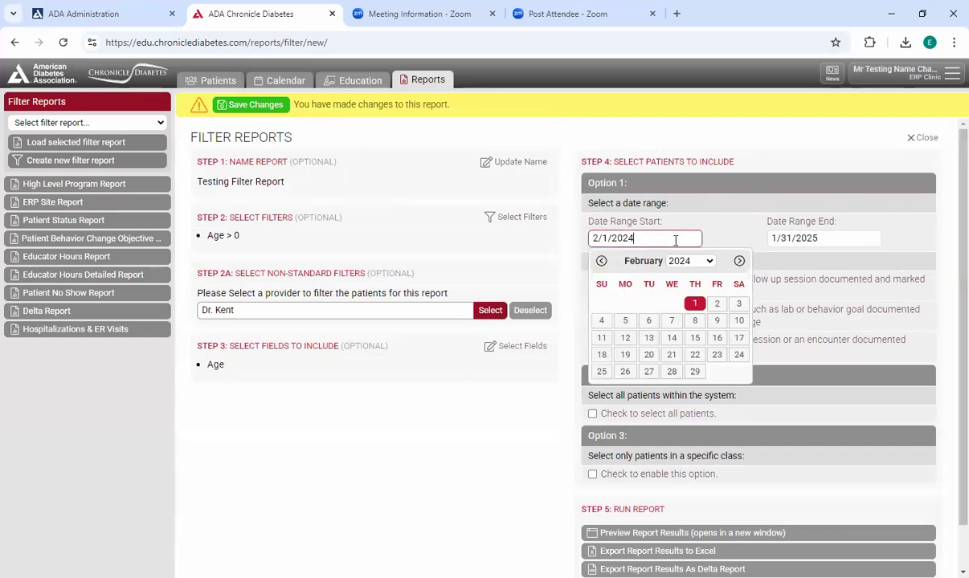
click(727, 203)
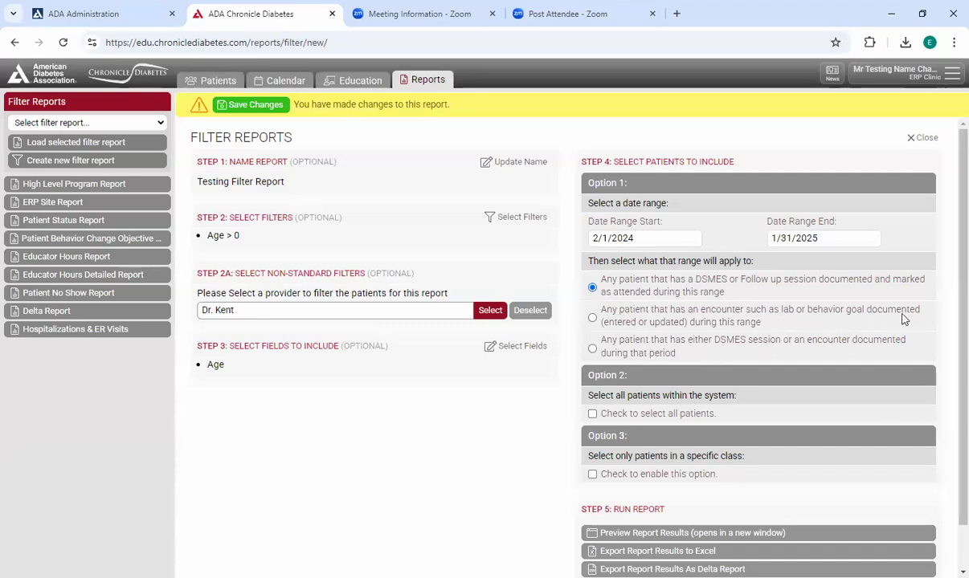
click(603, 318)
click(592, 349)
- Look through the classes offered for limiting the report to a specific class, cancel the selection and turn the option off
scroll(722, 289, down, 1)
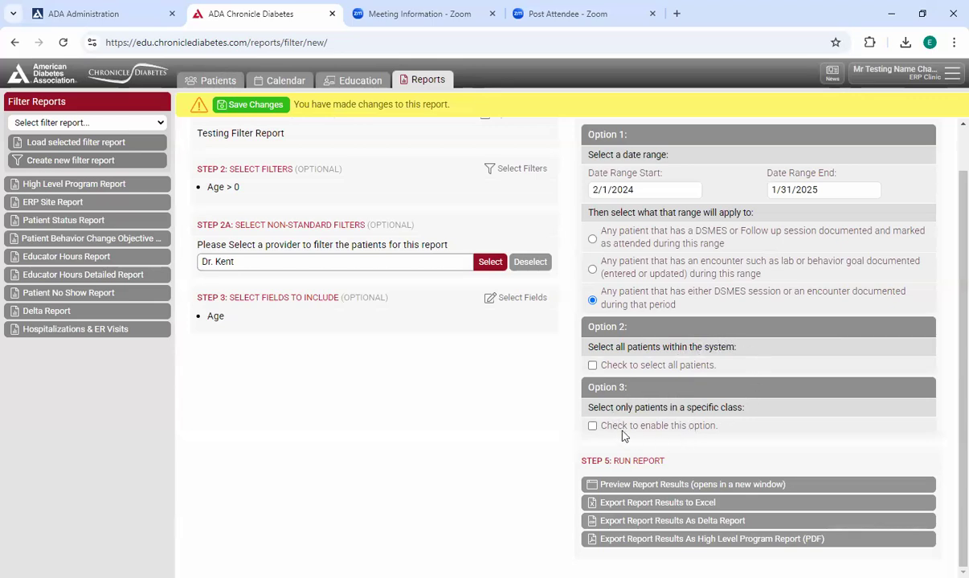
click(592, 426)
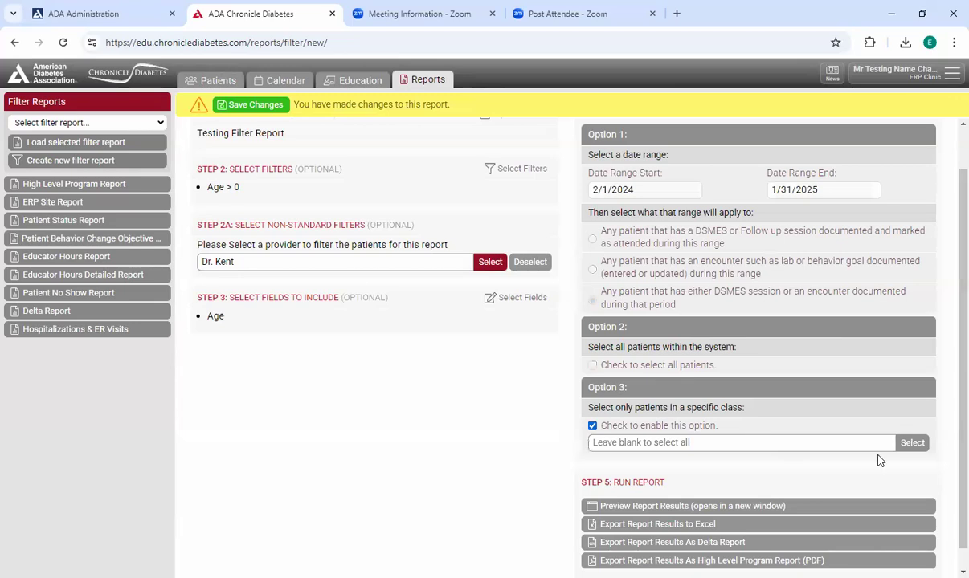
click(896, 442)
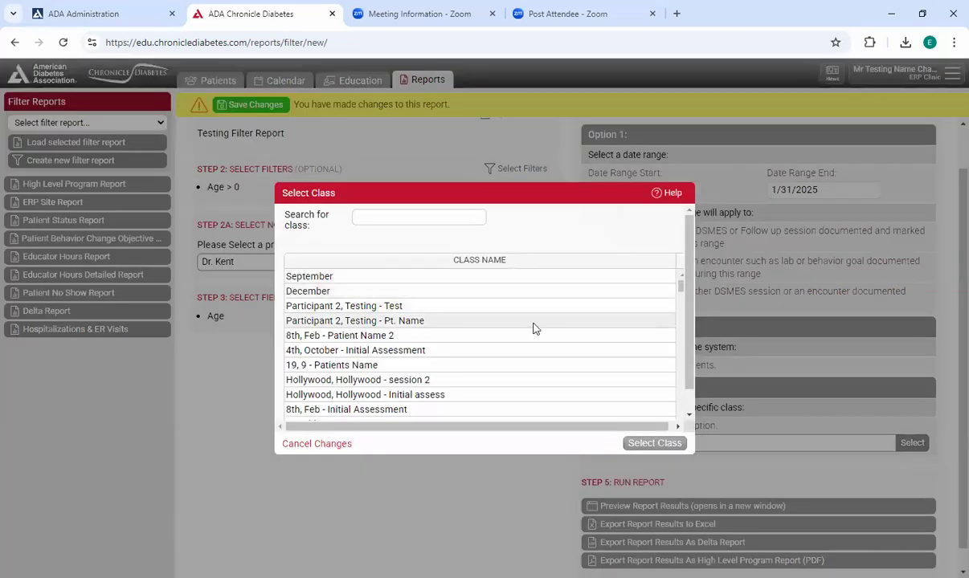
scroll(535, 330, down, 10)
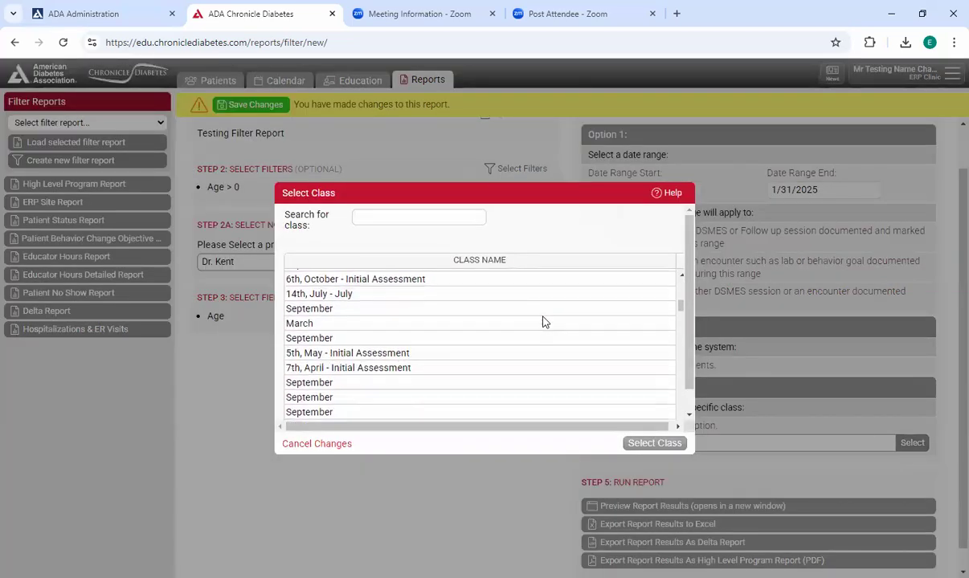
click(333, 438)
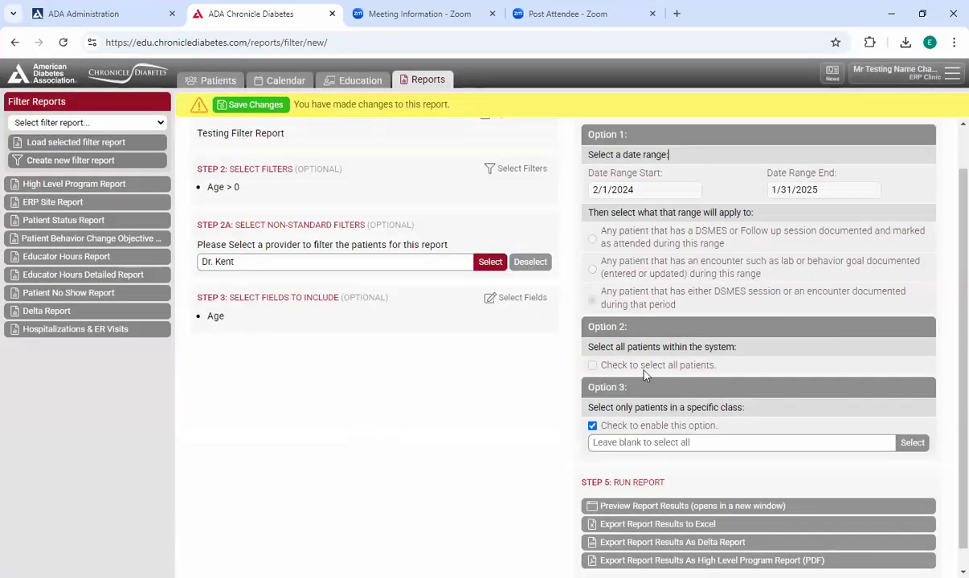
click(592, 426)
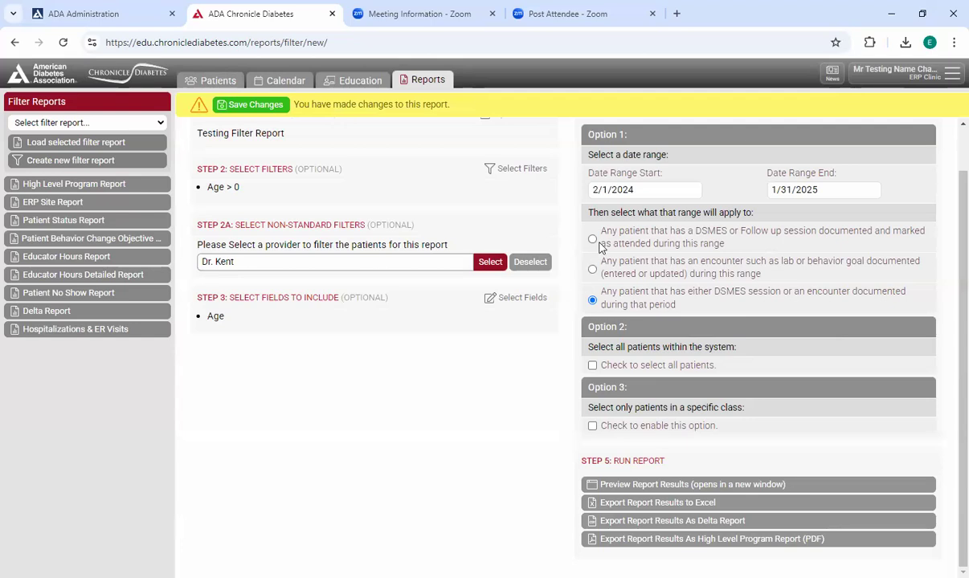
- Open the fields to include in the report and add Patient Name (Last, First)
scroll(732, 282, up, 1)
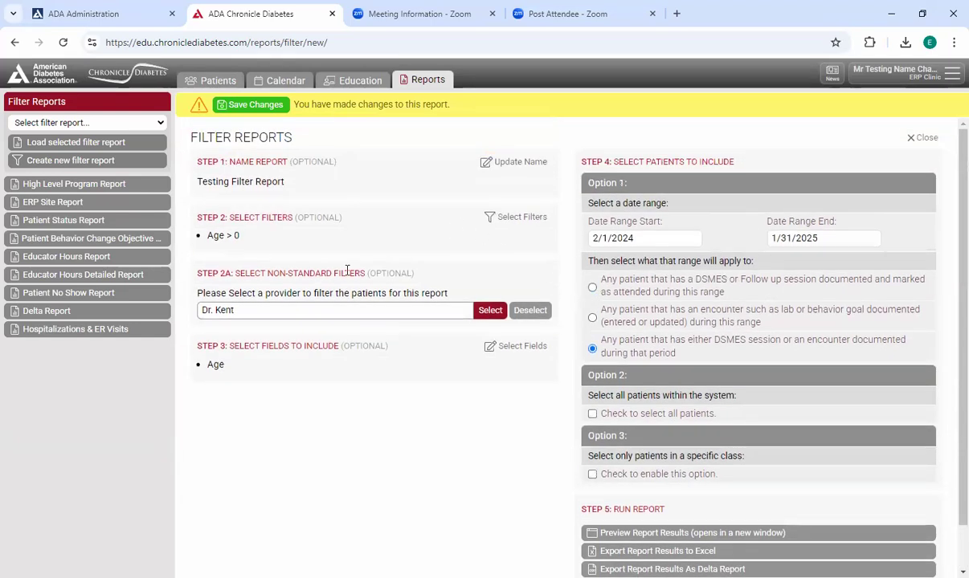
scroll(784, 259, down, 1)
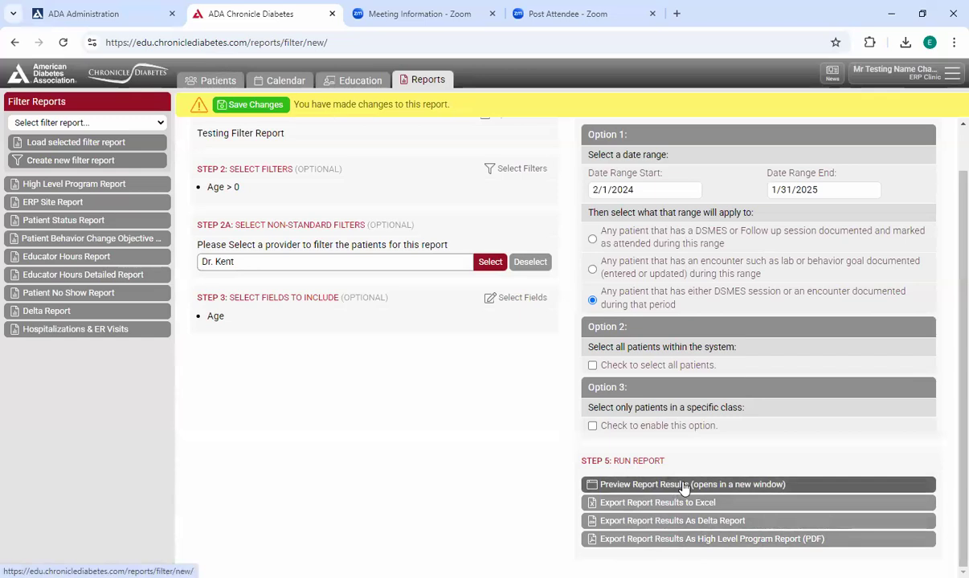
drag(198, 297, 408, 310)
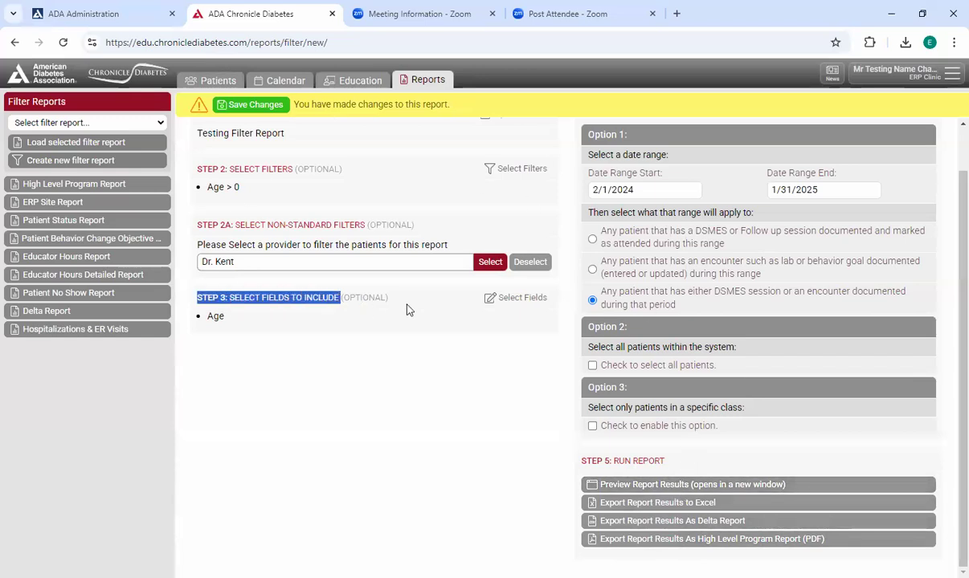
click(514, 301)
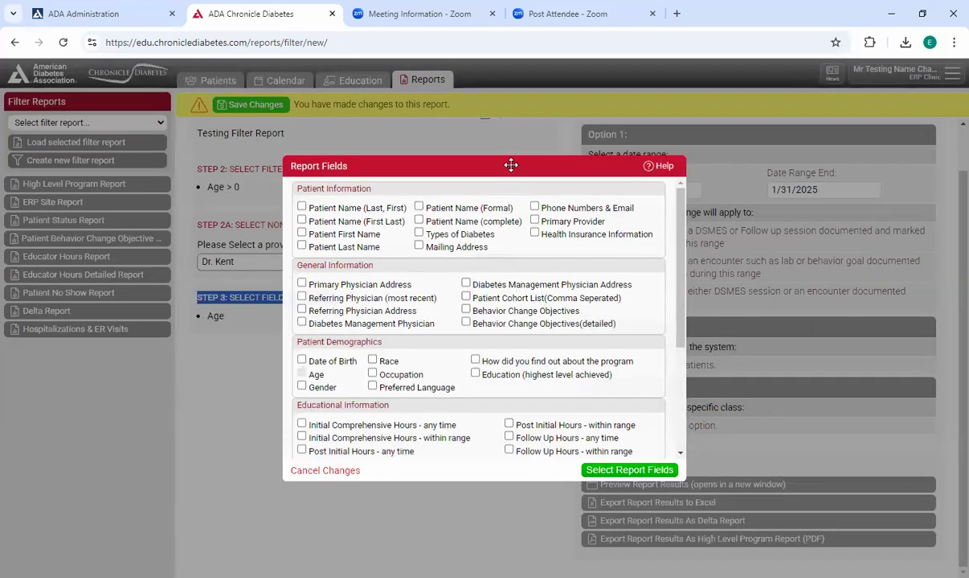
drag(510, 164, 453, 146)
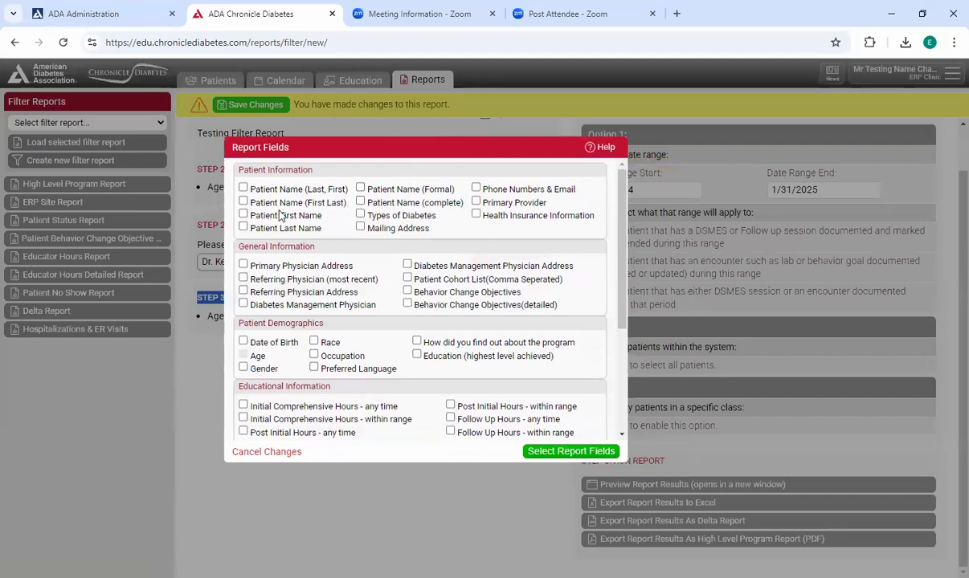
click(243, 187)
- Include HgbA1c and Weight with both first and last labs shown, and apply the report fields
scroll(417, 296, down, 1)
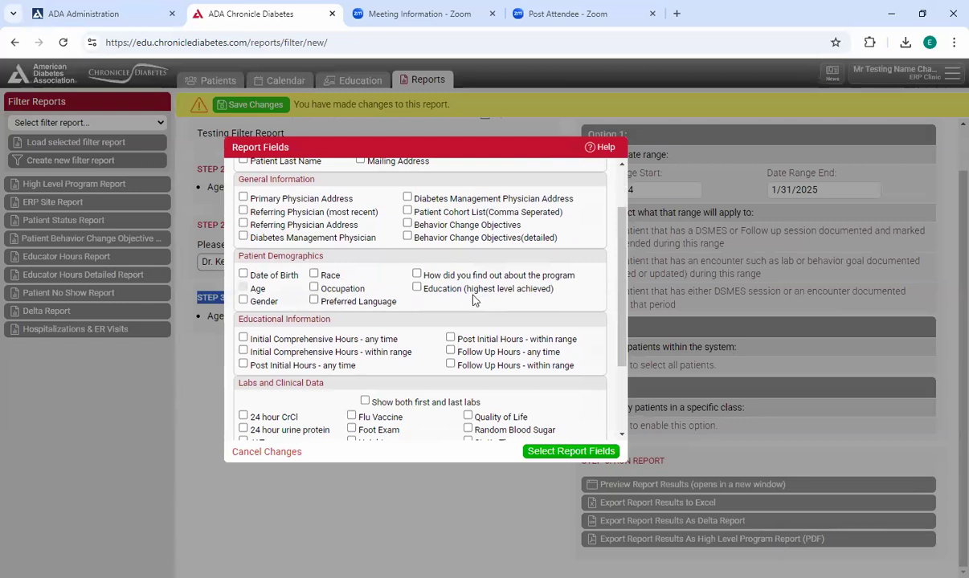
scroll(443, 312, down, 1)
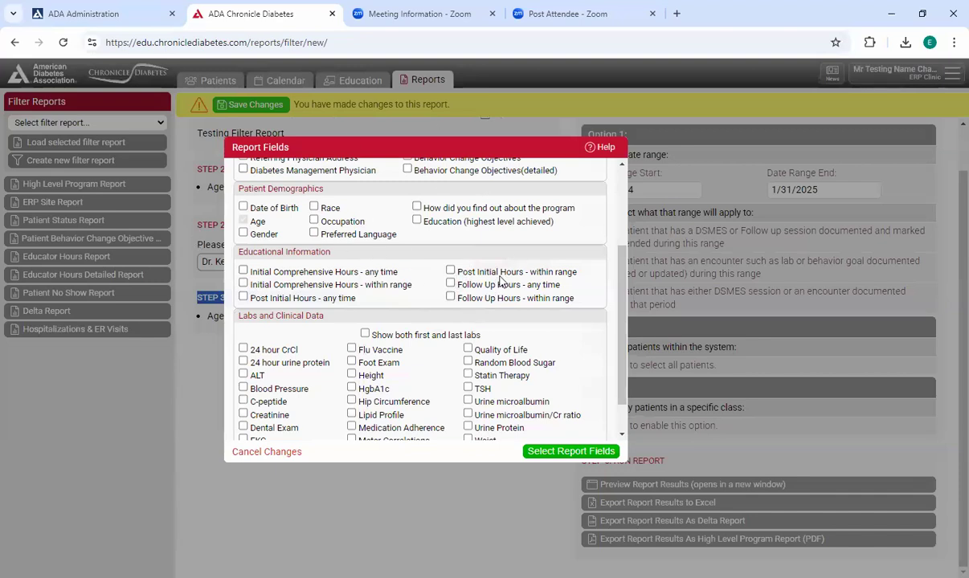
scroll(499, 282, down, 1)
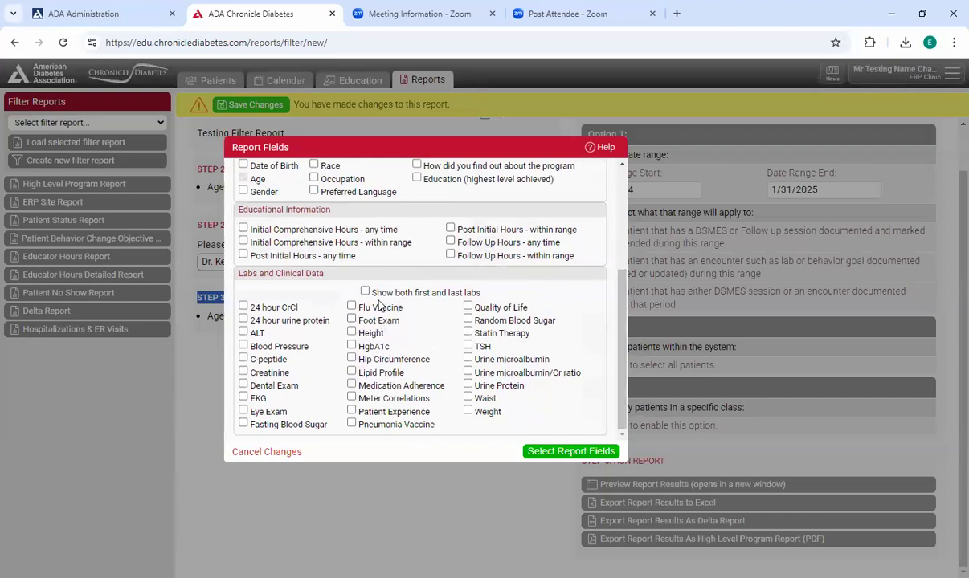
click(366, 293)
click(351, 345)
click(351, 332)
click(352, 332)
click(469, 412)
drag(387, 296, 450, 291)
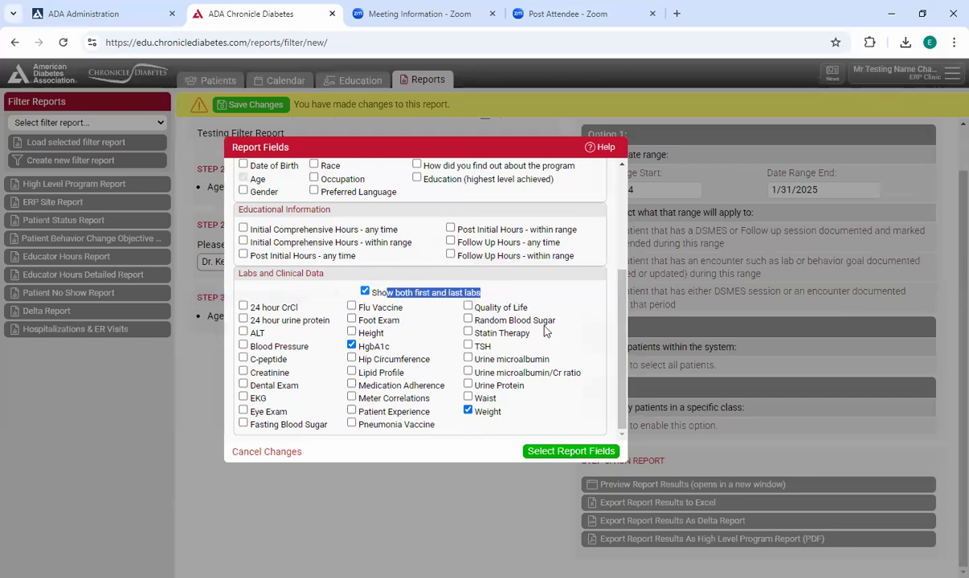
click(565, 452)
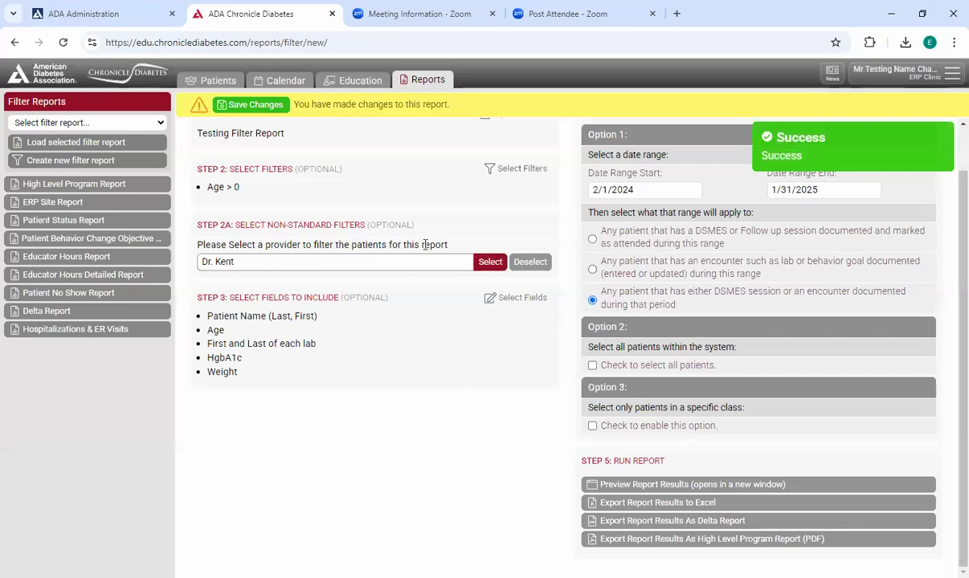
- Remove the provider filter and preview the report results in a new window
click(530, 263)
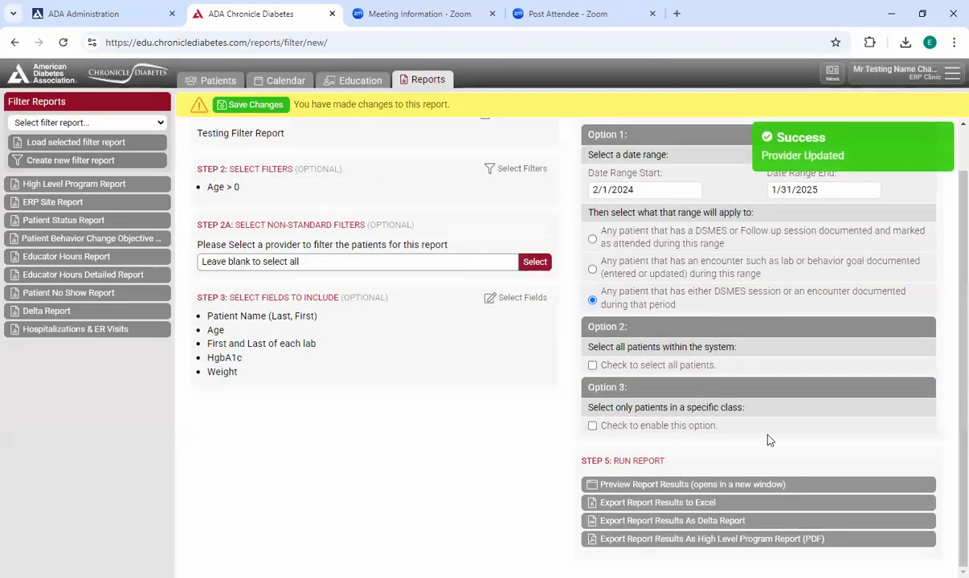
click(704, 487)
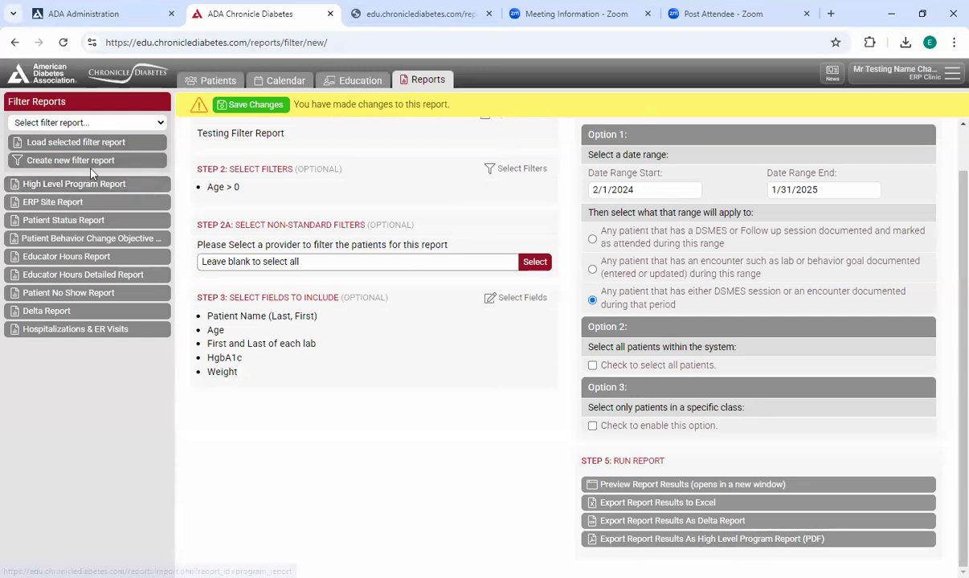
- Run the results as a High Level Program Report and examine its participant numbers, DSME methods, hours and patient demographics
click(745, 541)
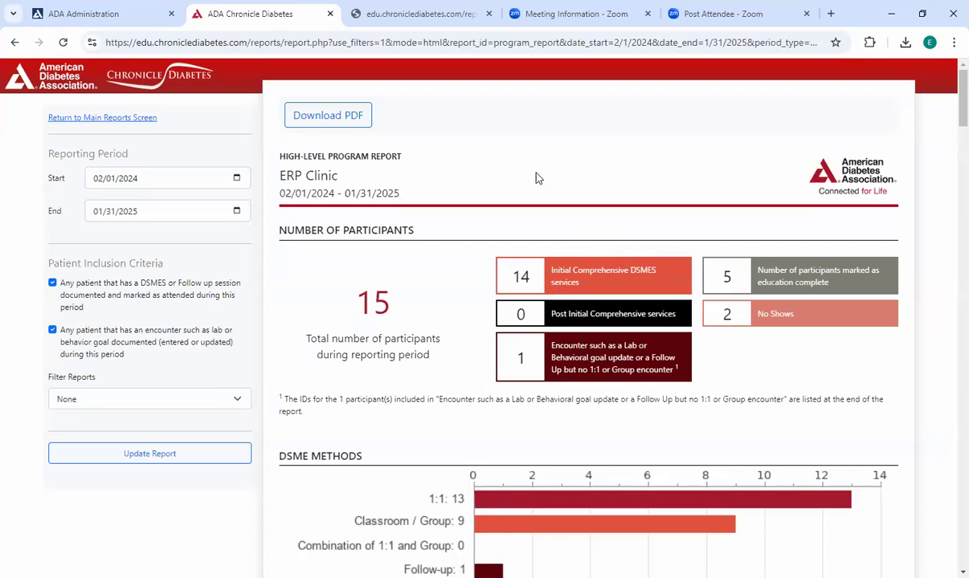
scroll(773, 233, down, 1)
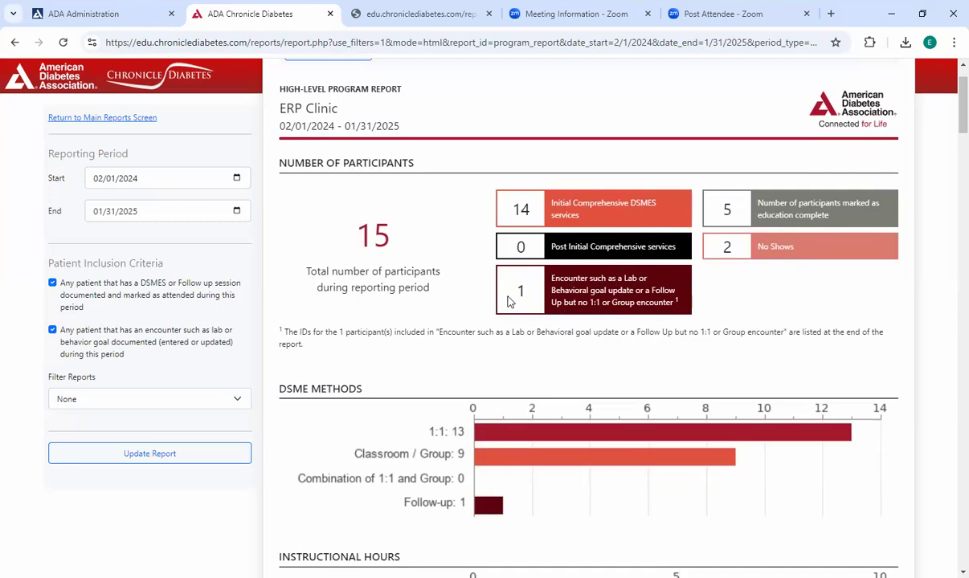
double_click(730, 213)
double_click(728, 249)
scroll(774, 315, down, 3)
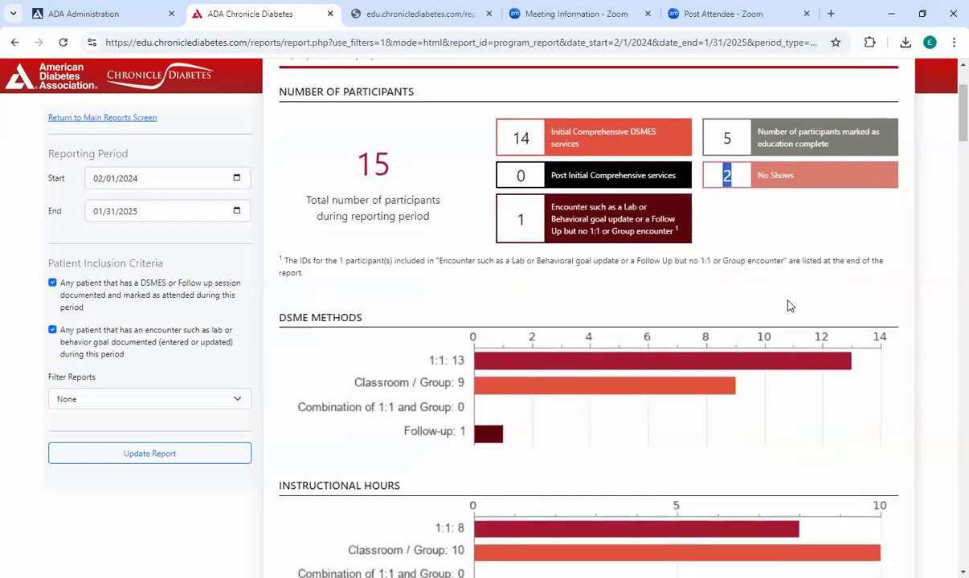
scroll(790, 306, down, 1)
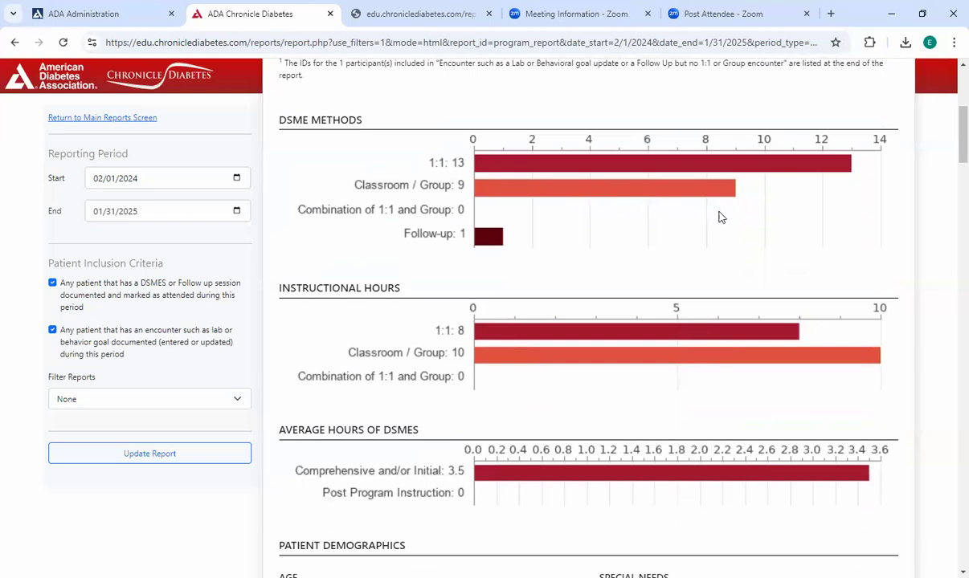
scroll(721, 219, down, 3)
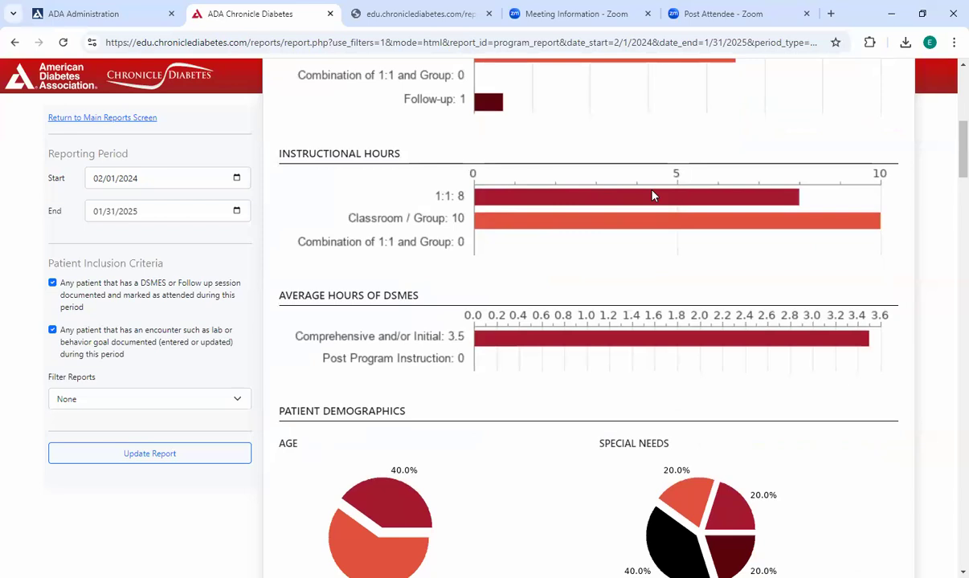
scroll(791, 234, down, 3)
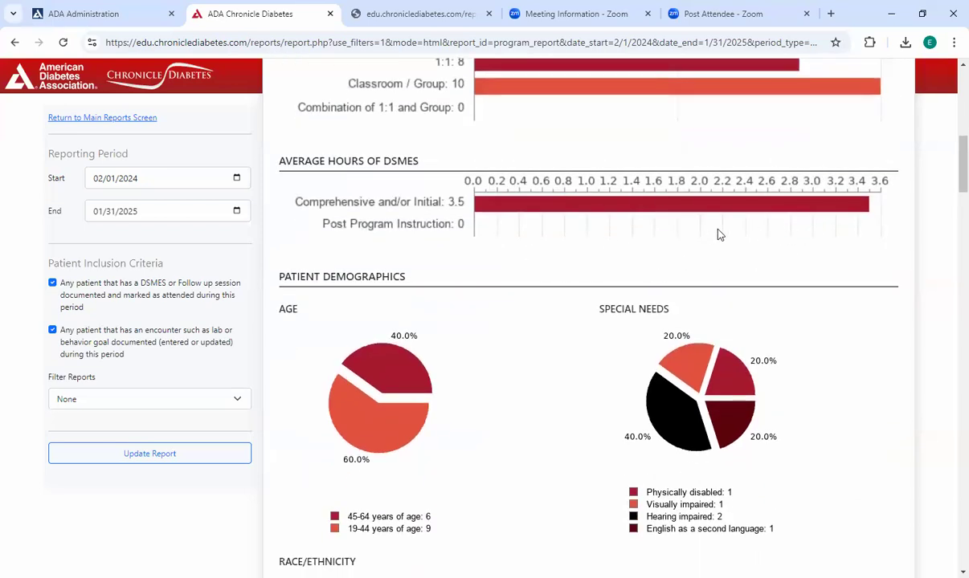
scroll(711, 235, up, 4)
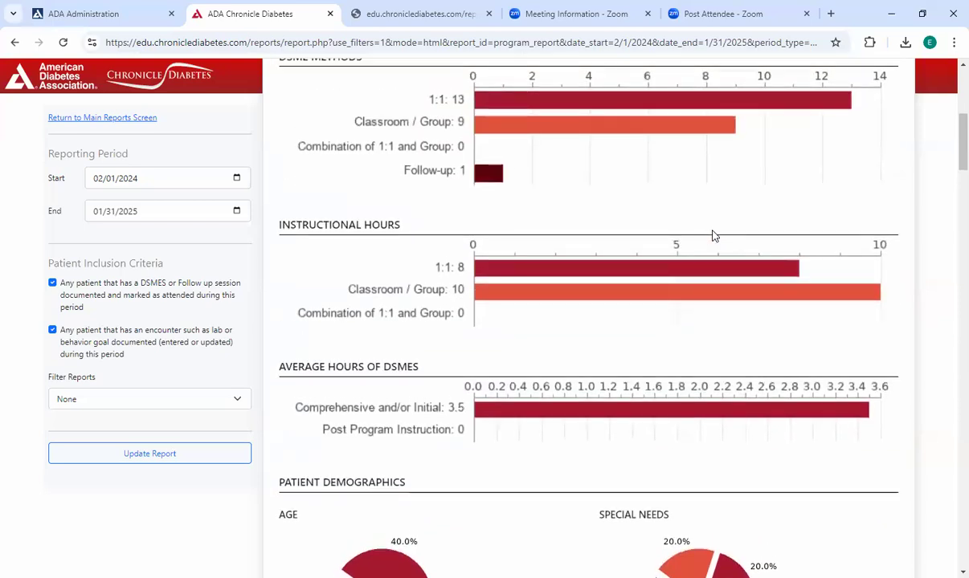
scroll(629, 253, down, 2)
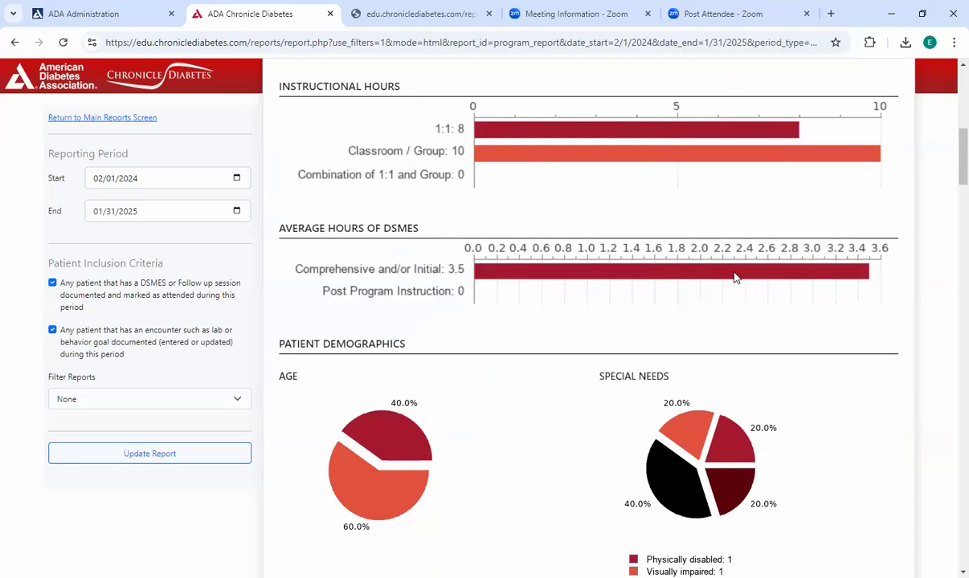
scroll(783, 254, down, 2)
scroll(795, 254, down, 5)
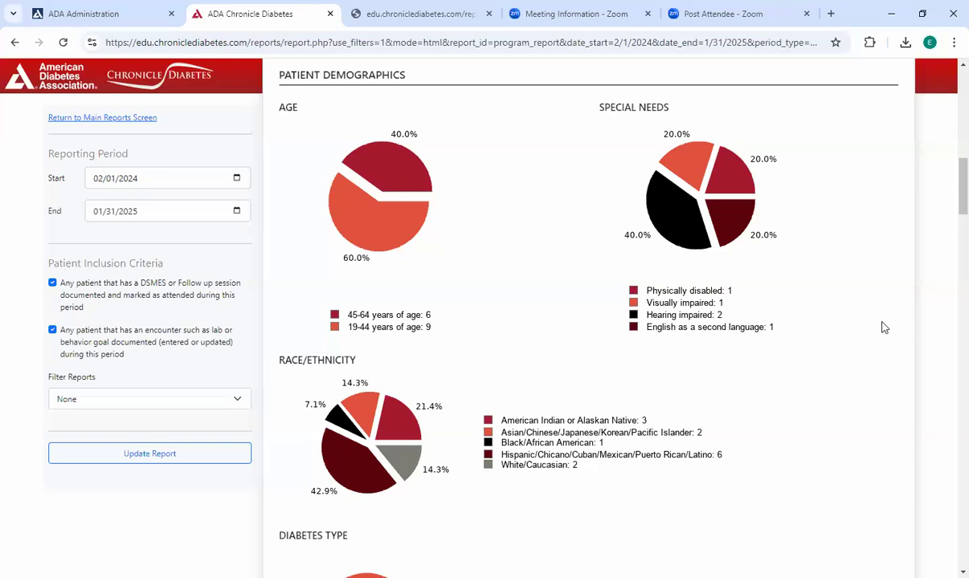
- Examine the High-Level Program Report's patient demographics, including race/ethnicity, diabetes type and barriers to care
scroll(872, 320, down, 2)
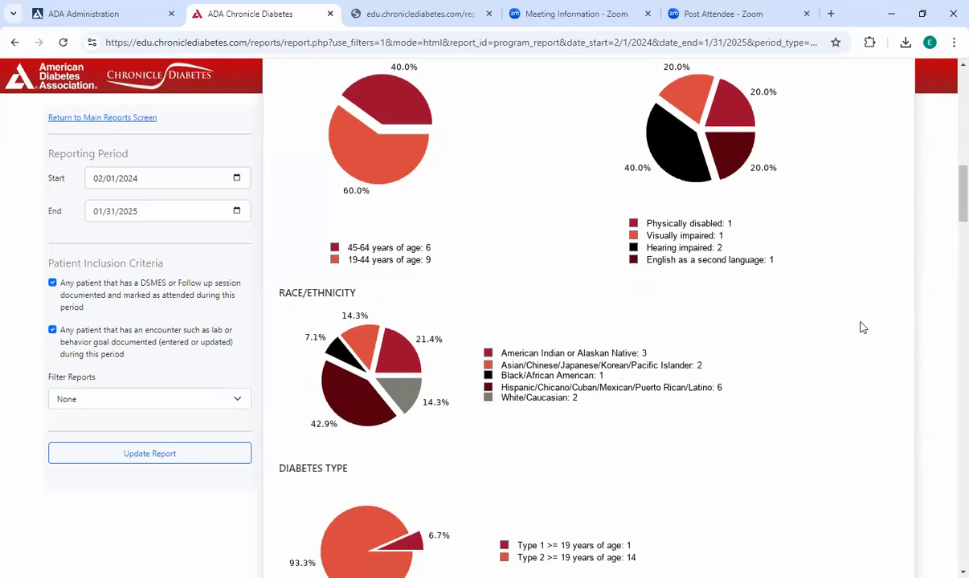
scroll(861, 327, down, 2)
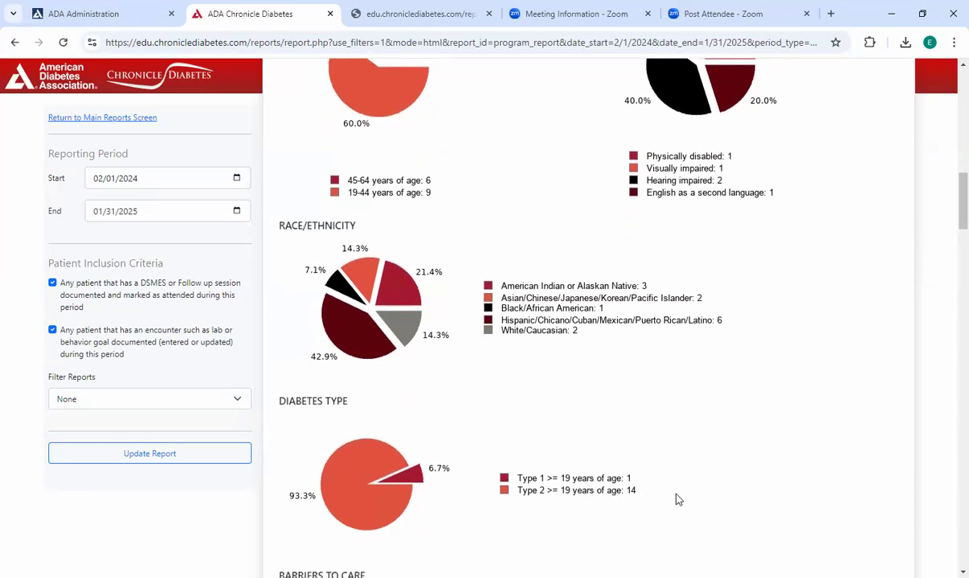
scroll(677, 497, up, 4)
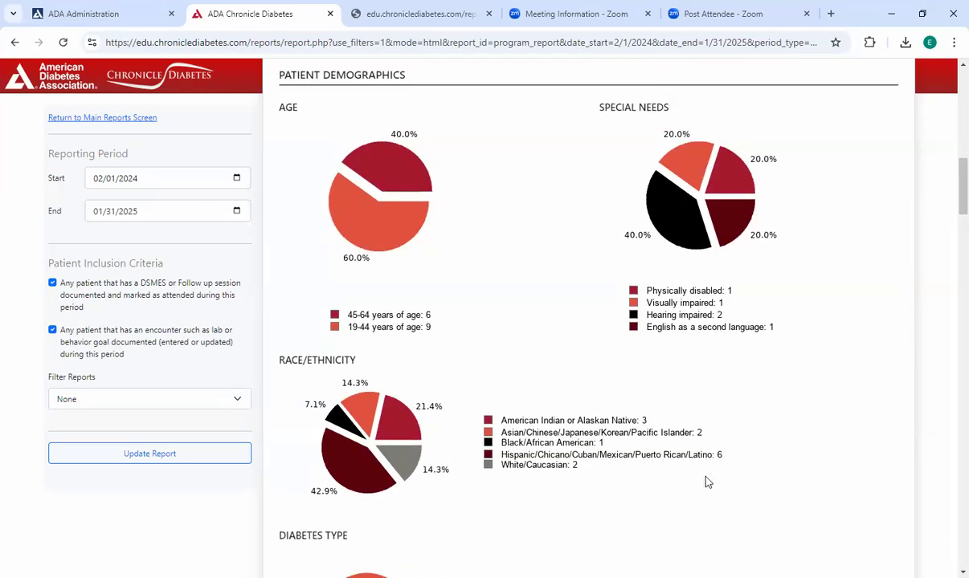
scroll(707, 481, down, 14)
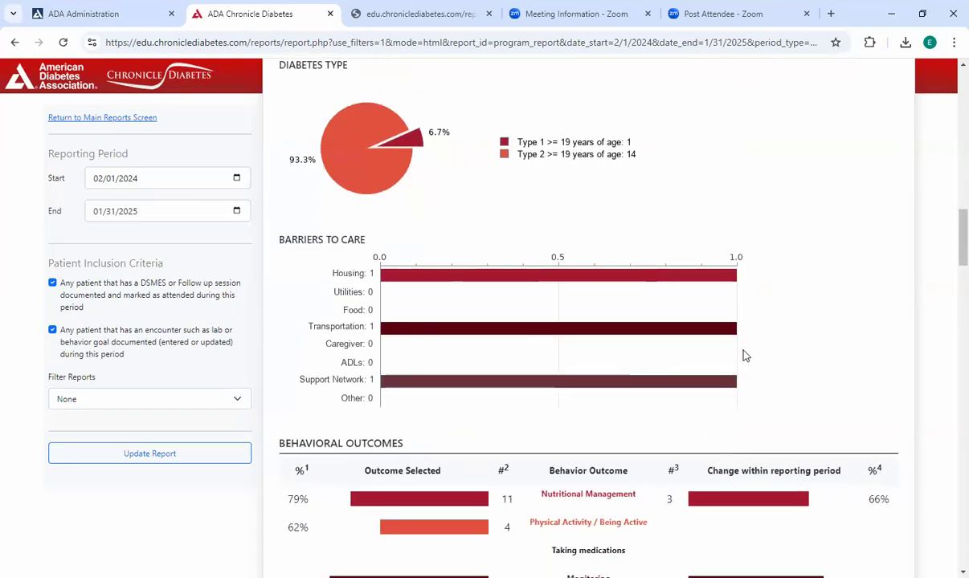
scroll(743, 355, down, 4)
scroll(694, 341, down, 6)
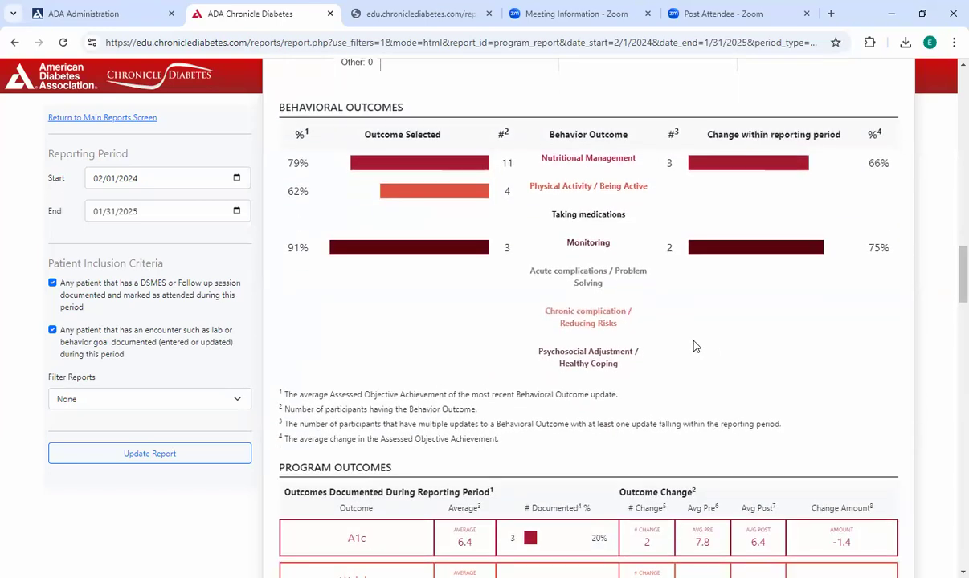
- Examine the Behavioral Outcomes section, checking its footnotes and the Nutritional Management participant count, number with updates and percent change
double_click(503, 133)
click(506, 144)
drag(480, 438, 280, 395)
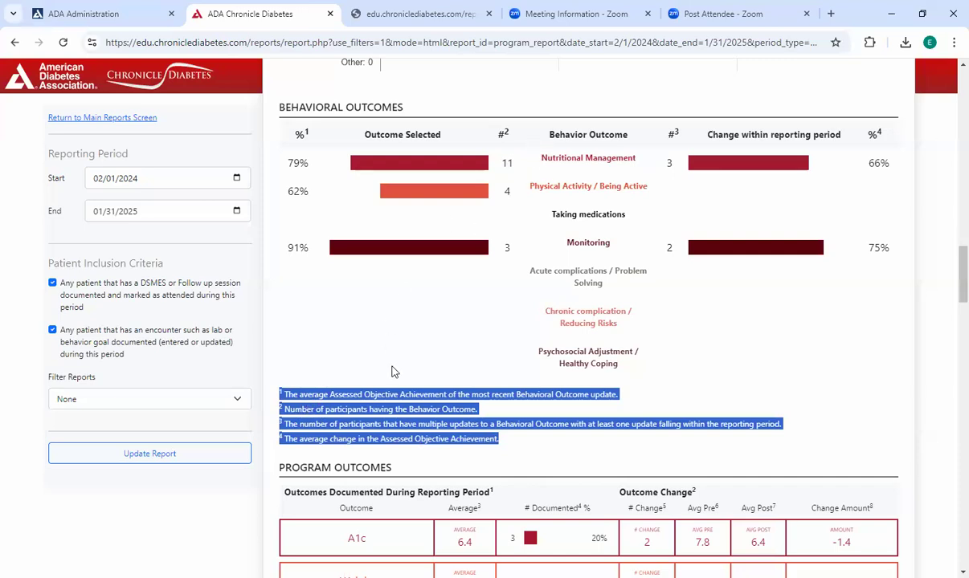
click(369, 348)
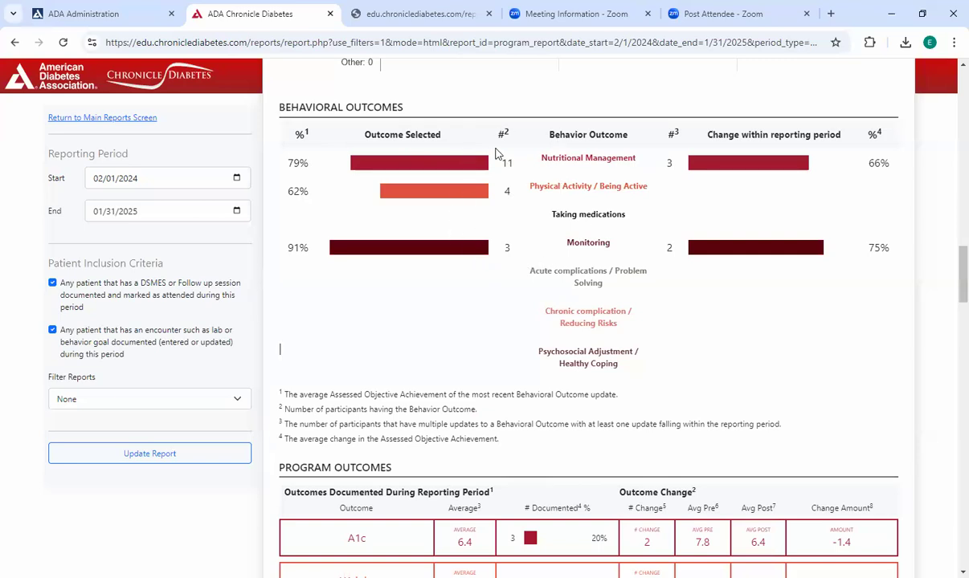
drag(546, 152, 636, 158)
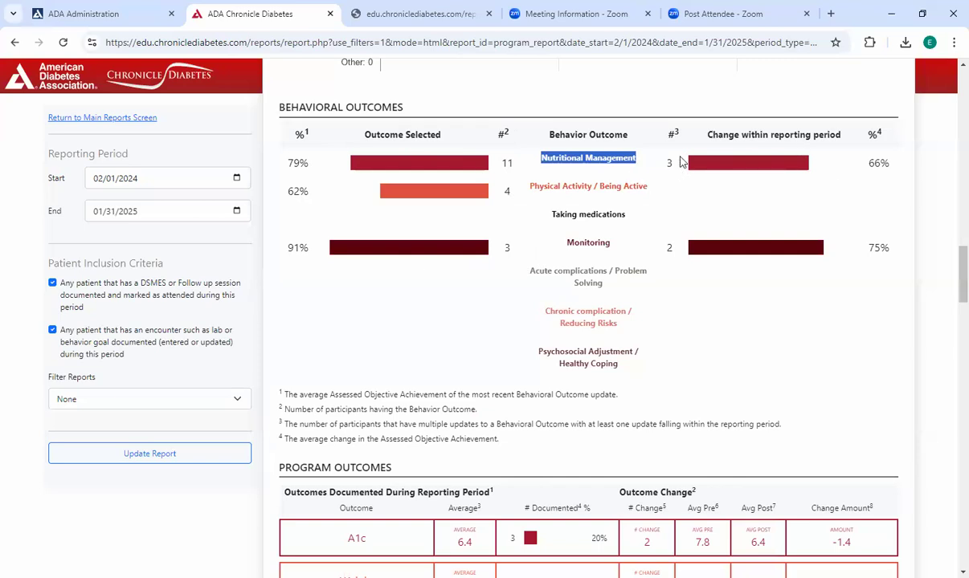
double_click(507, 163)
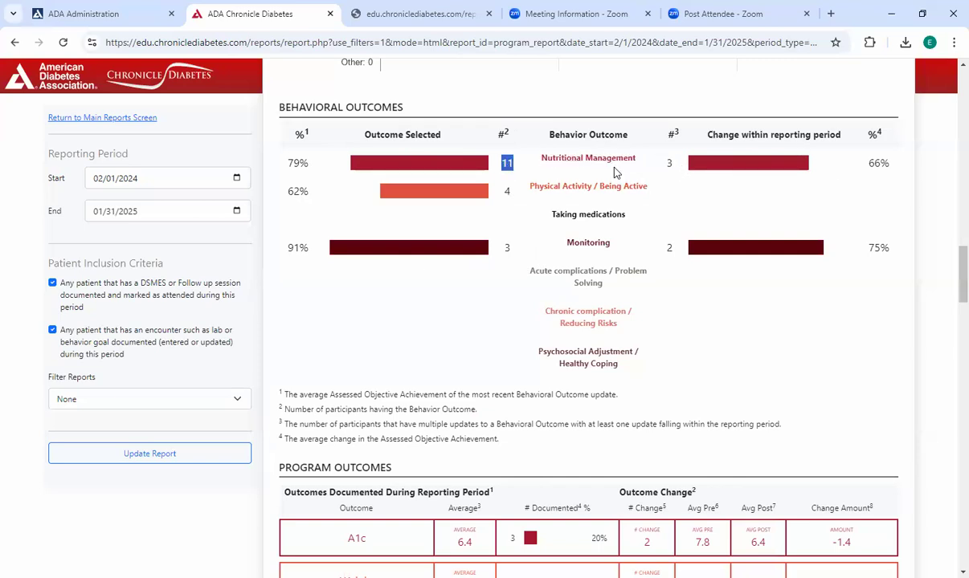
double_click(671, 164)
drag(869, 163, 898, 171)
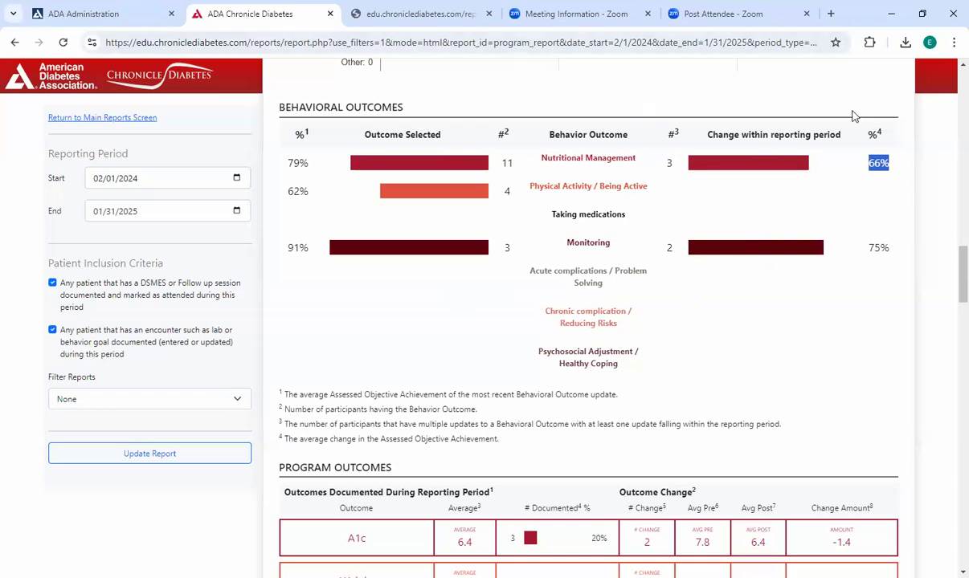
click(870, 254)
- Examine the Program Outcomes table, its footnotes, and the A1c documented count, number of changes and change amount
scroll(791, 266, down, 3)
scroll(799, 257, down, 2)
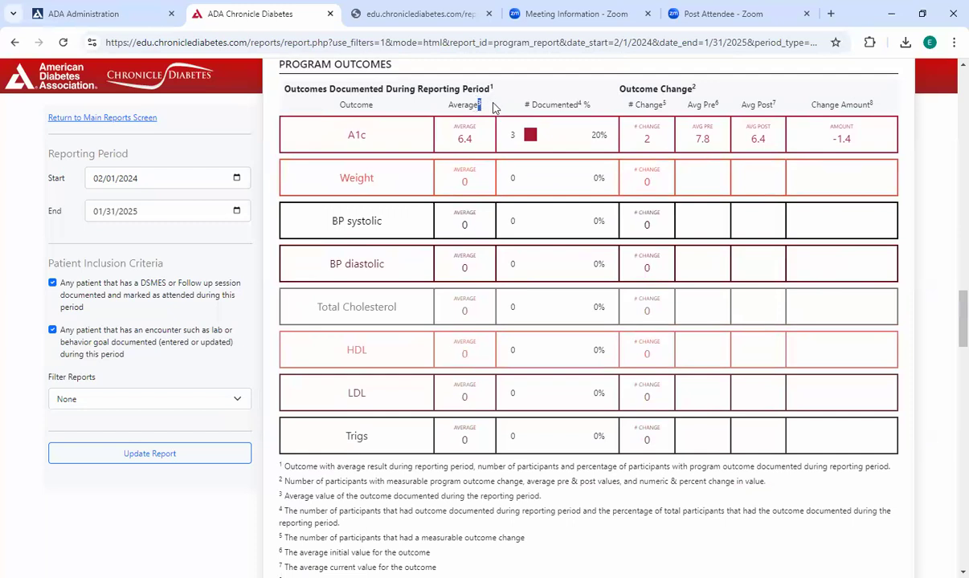
double_click(579, 104)
click(437, 567)
drag(276, 480, 260, 442)
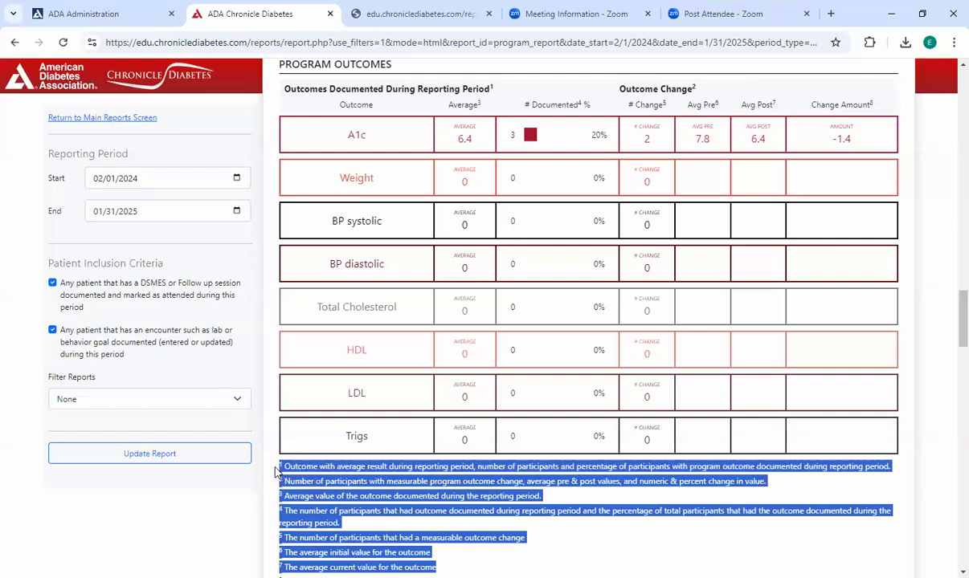
click(377, 430)
scroll(478, 213, up, 1)
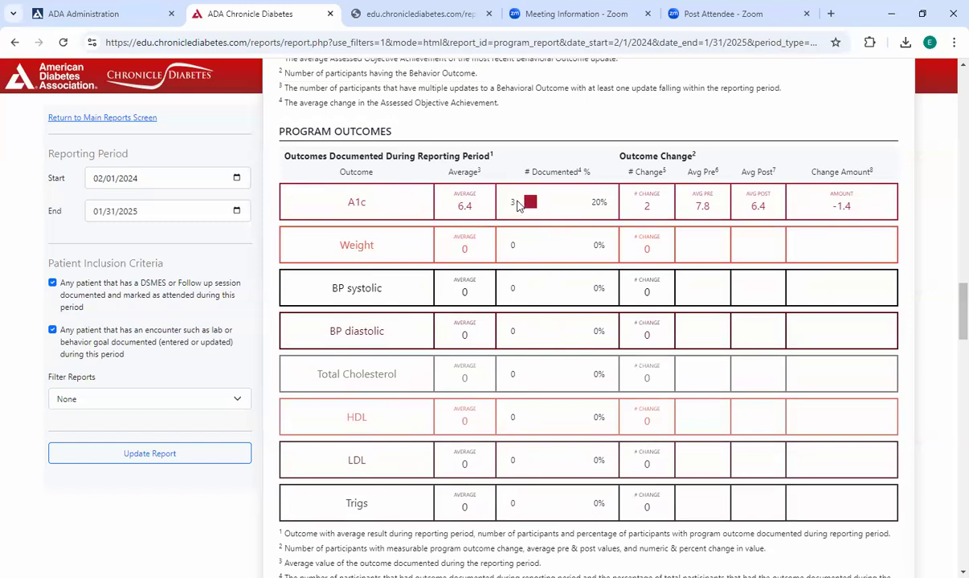
double_click(645, 207)
double_click(513, 203)
double_click(646, 206)
double_click(842, 207)
- Review the participant measures, participants showing a decrease in A1c, health insurance and top referring providers
scroll(712, 232, down, 7)
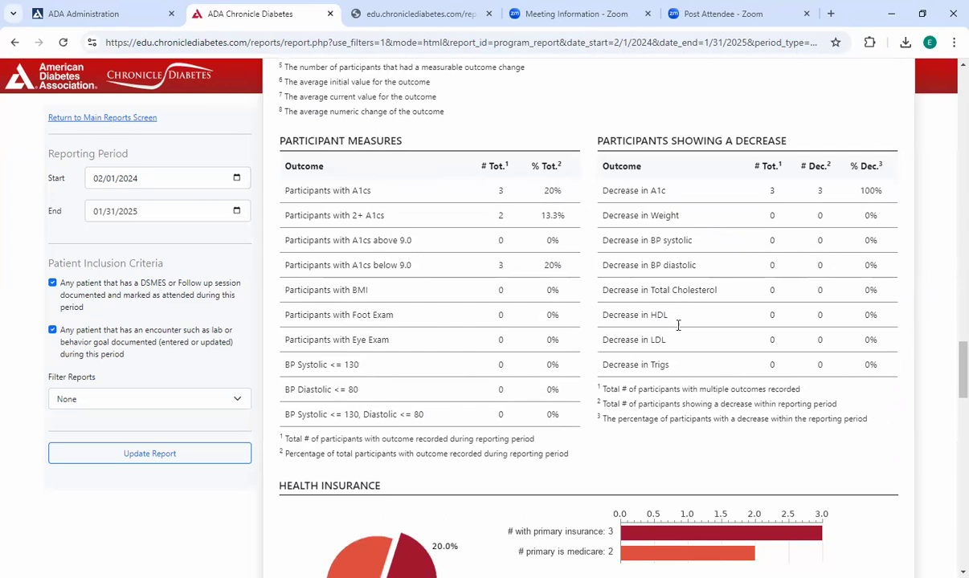
drag(609, 190, 687, 201)
double_click(771, 190)
scroll(830, 289, down, 3)
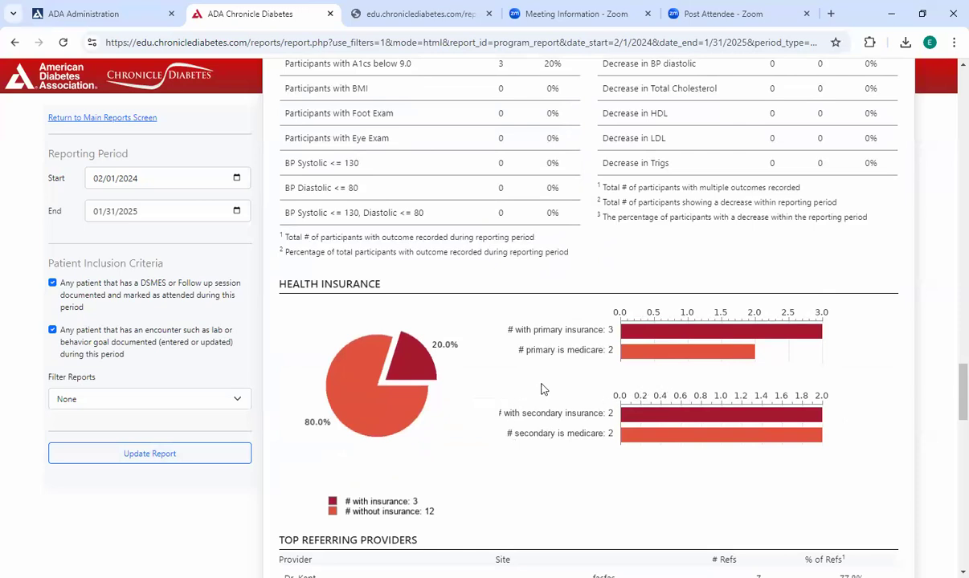
scroll(543, 387, down, 1)
scroll(543, 387, down, 3)
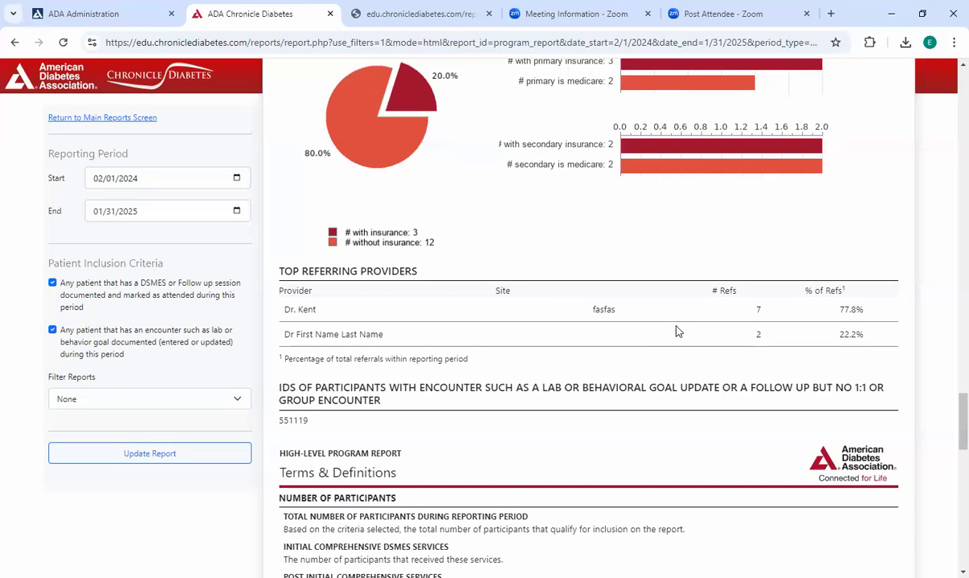
scroll(703, 331, down, 1)
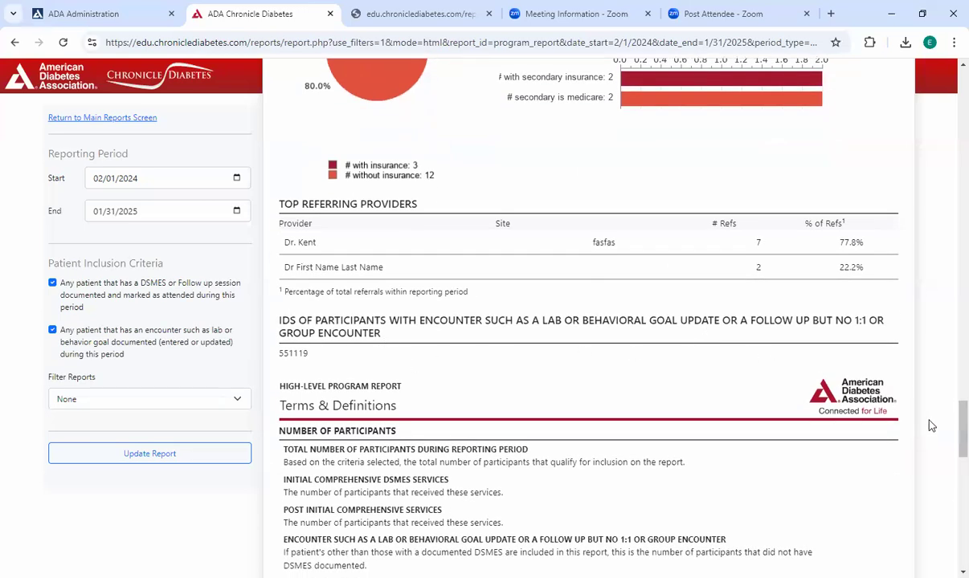
- Match the participant counted with an encounter but no 1:1 or group encounter to the ID listed near the report's end
scroll(950, 426, up, 20)
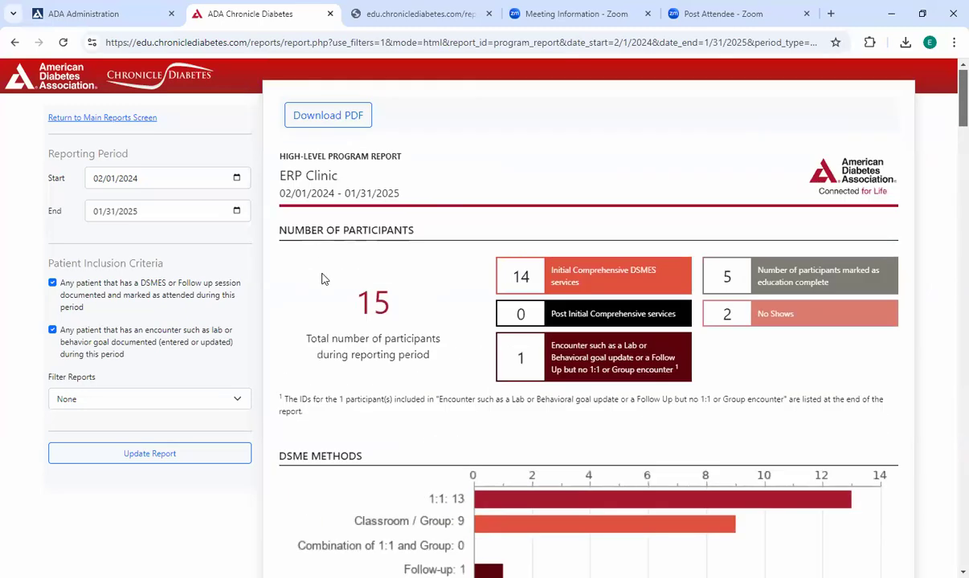
double_click(527, 362)
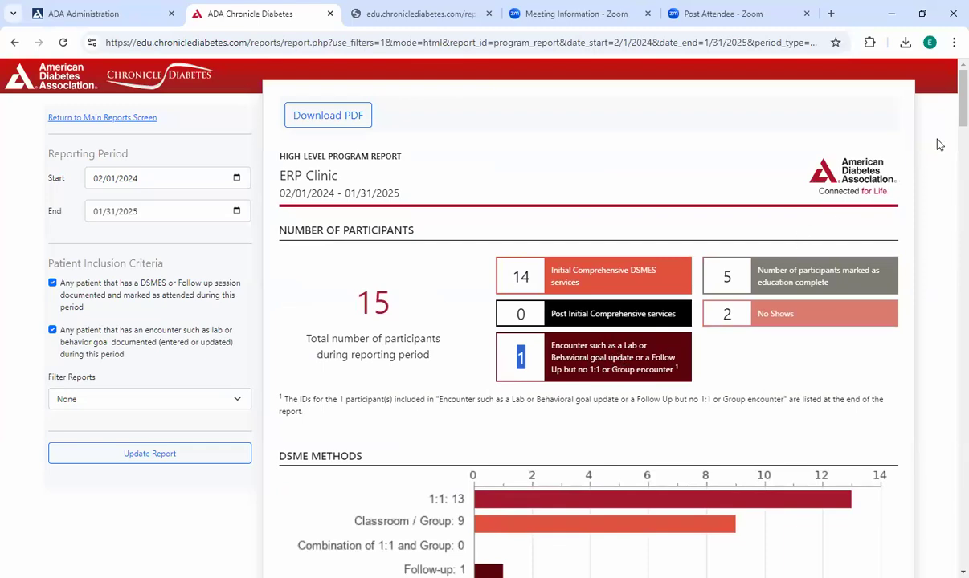
scroll(940, 144, down, 20)
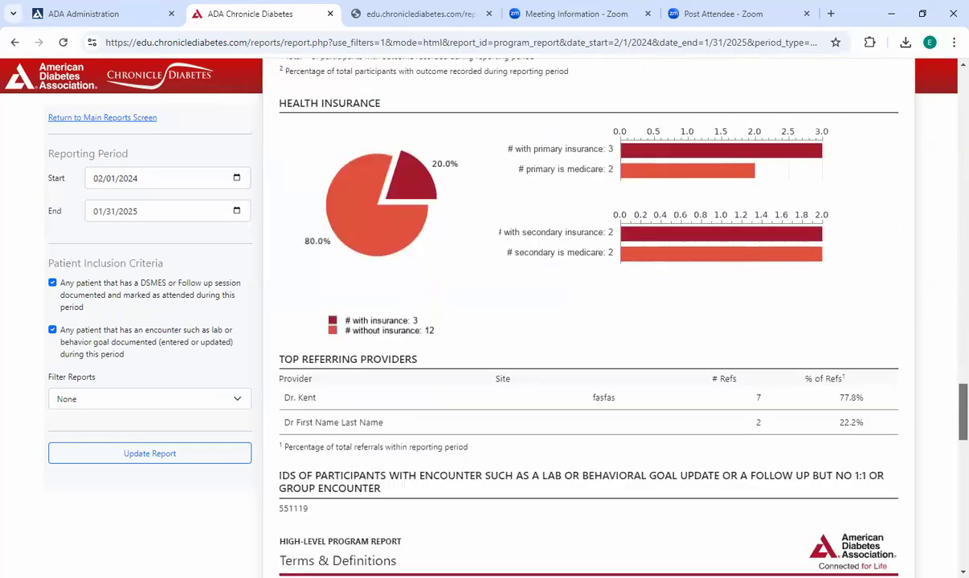
scroll(254, 334, down, 3)
drag(294, 331, 266, 289)
double_click(286, 323)
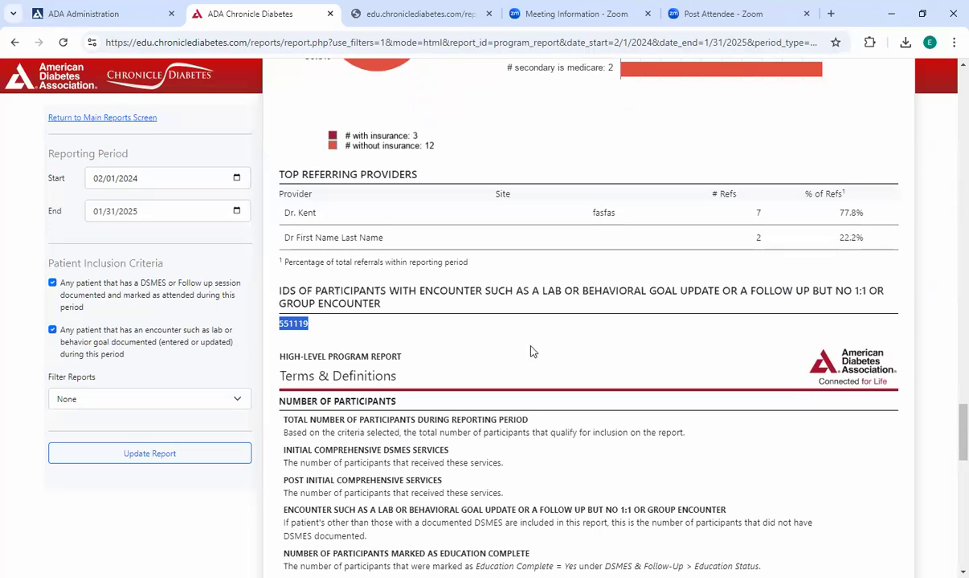
- Read through the report's Terms & Definitions and return to the start of the report
scroll(530, 351, down, 5)
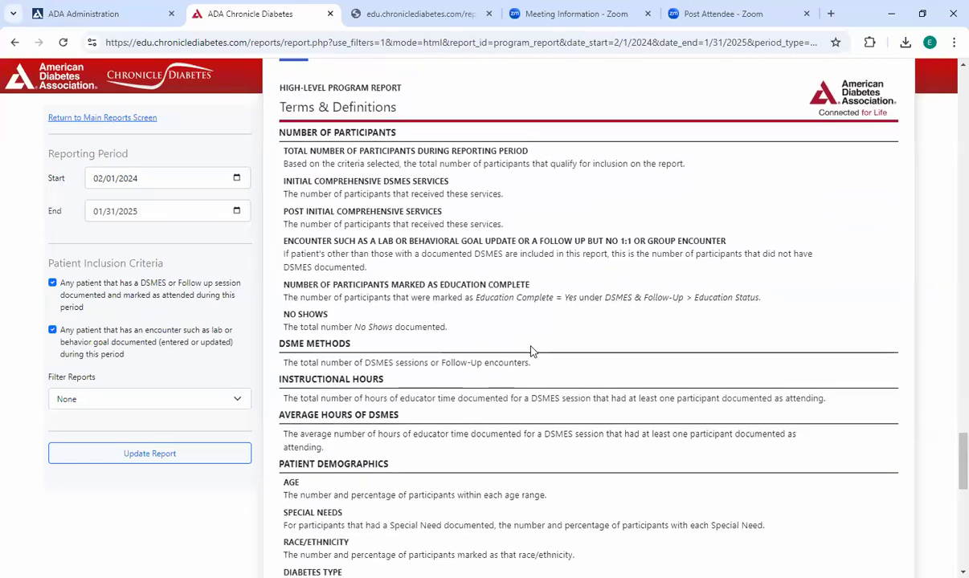
scroll(549, 352, up, 2)
scroll(546, 353, down, 1)
scroll(498, 285, down, 1)
scroll(554, 302, up, 1)
scroll(573, 336, down, 6)
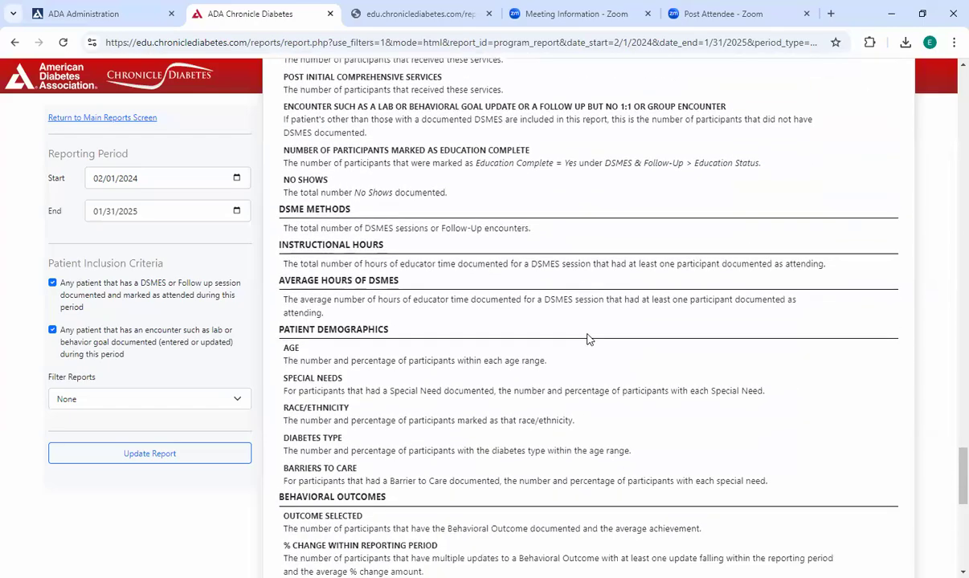
scroll(598, 334, up, 4)
scroll(608, 326, up, 20)
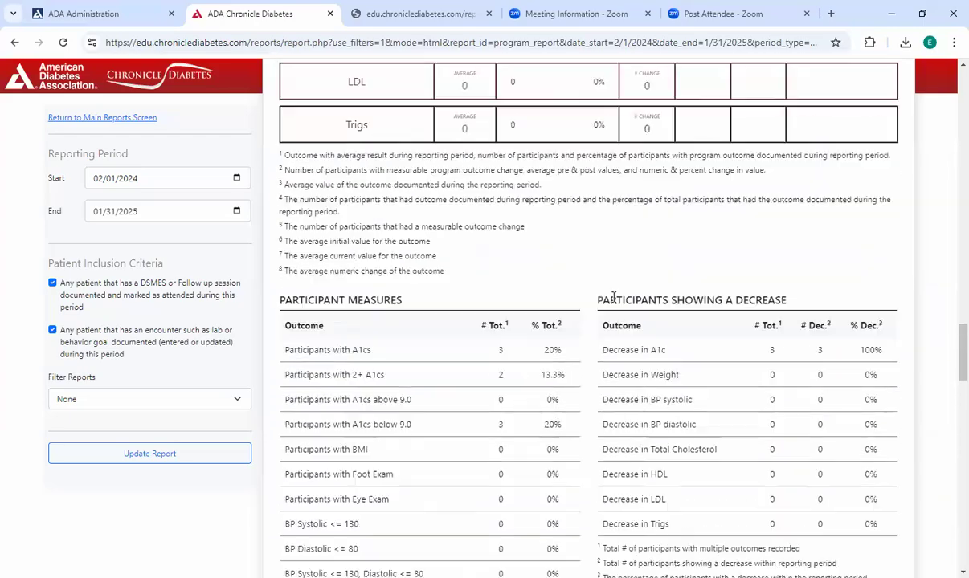
scroll(617, 294, up, 20)
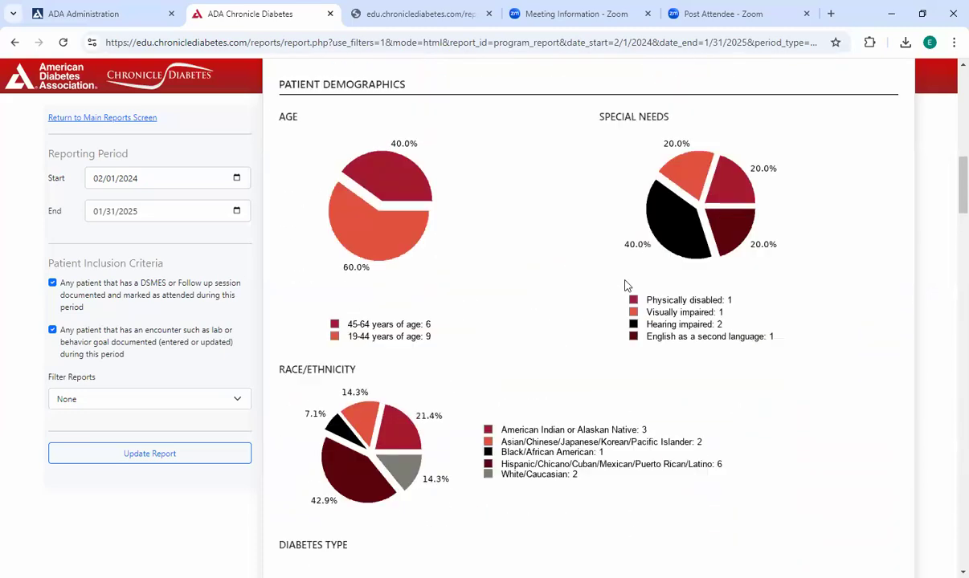
scroll(621, 265, up, 1)
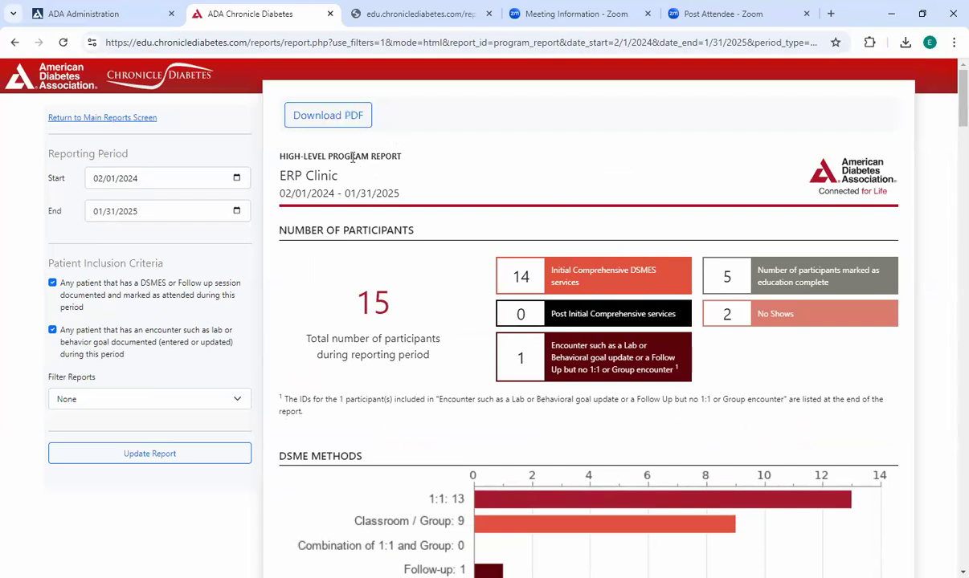
- Return to the main reports screen, save the changes to the Testing Filter Report and close it
click(127, 118)
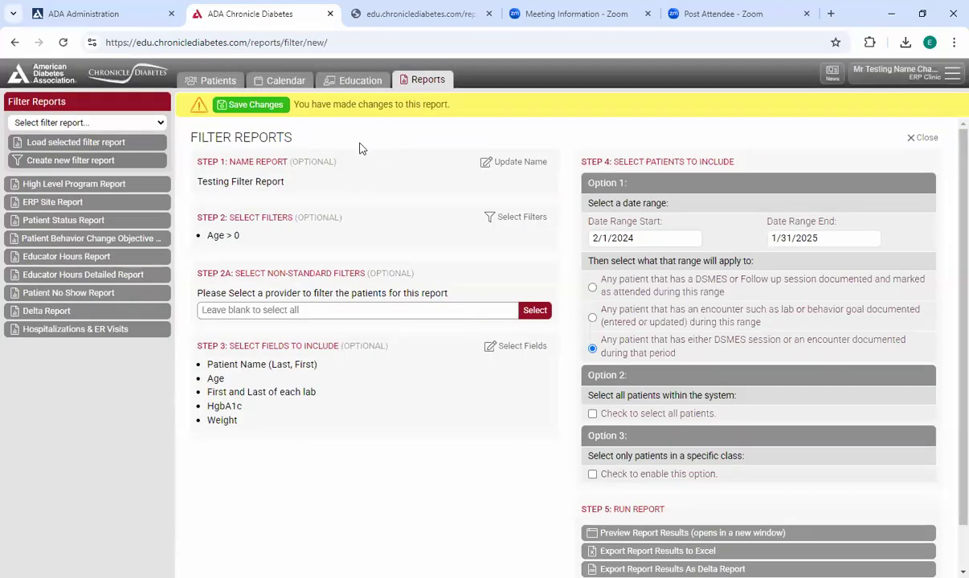
click(253, 105)
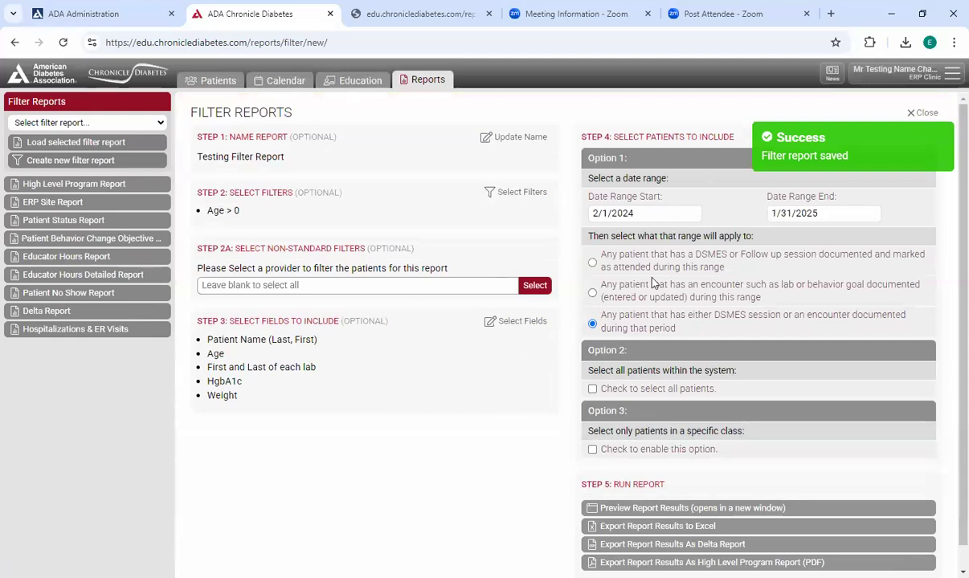
click(101, 124)
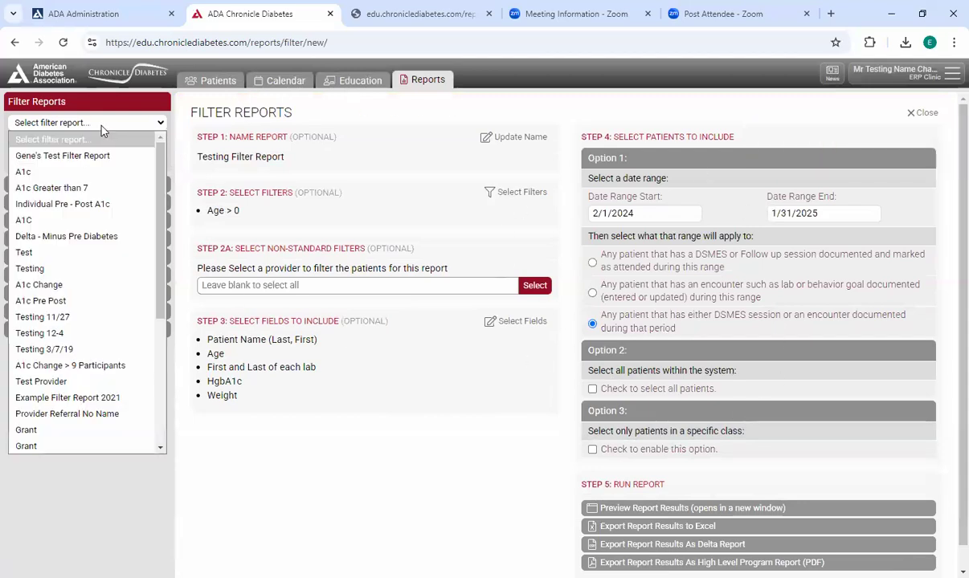
click(272, 184)
click(370, 193)
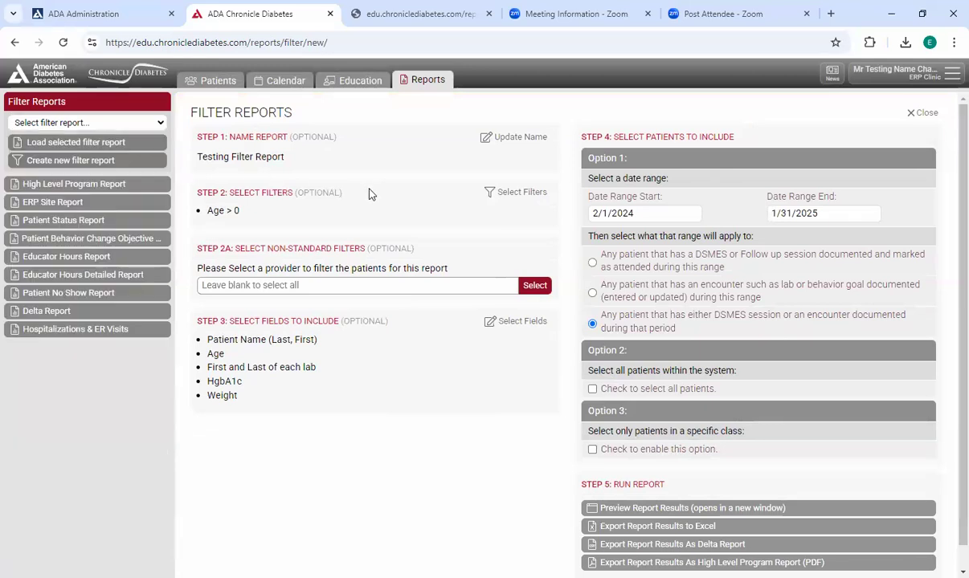
click(920, 113)
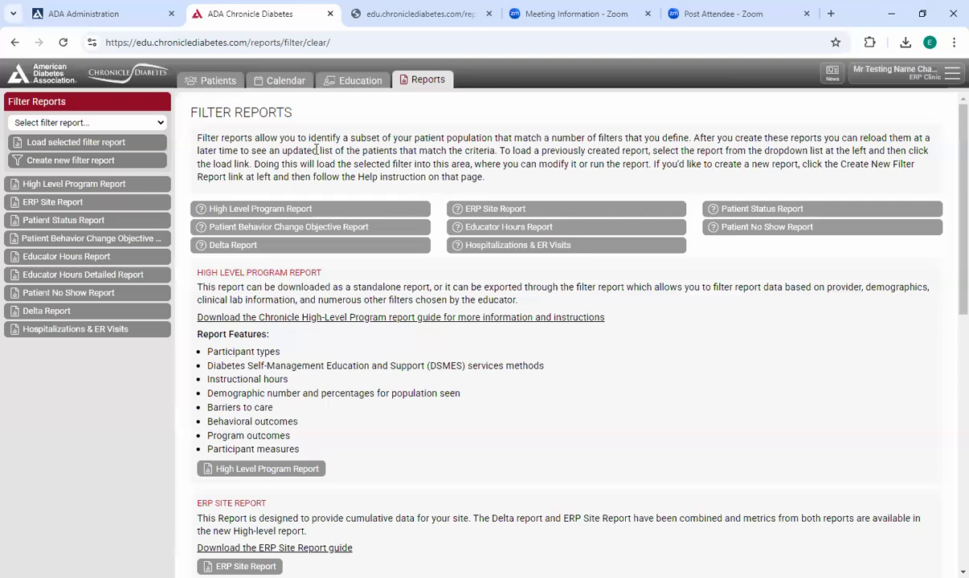
- Open the cohort manager from the patient list and browse the existing cohorts
click(220, 81)
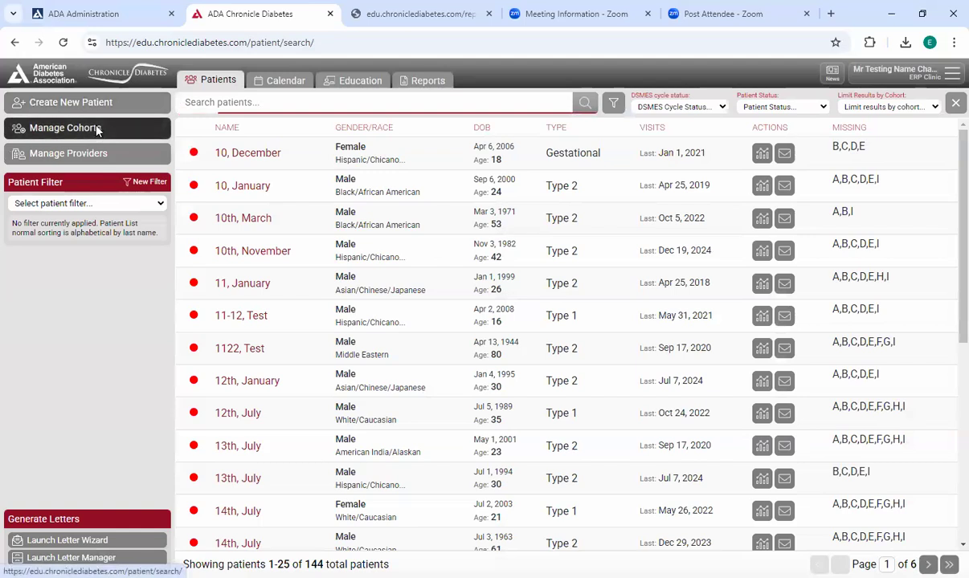
click(96, 130)
drag(470, 183, 385, 90)
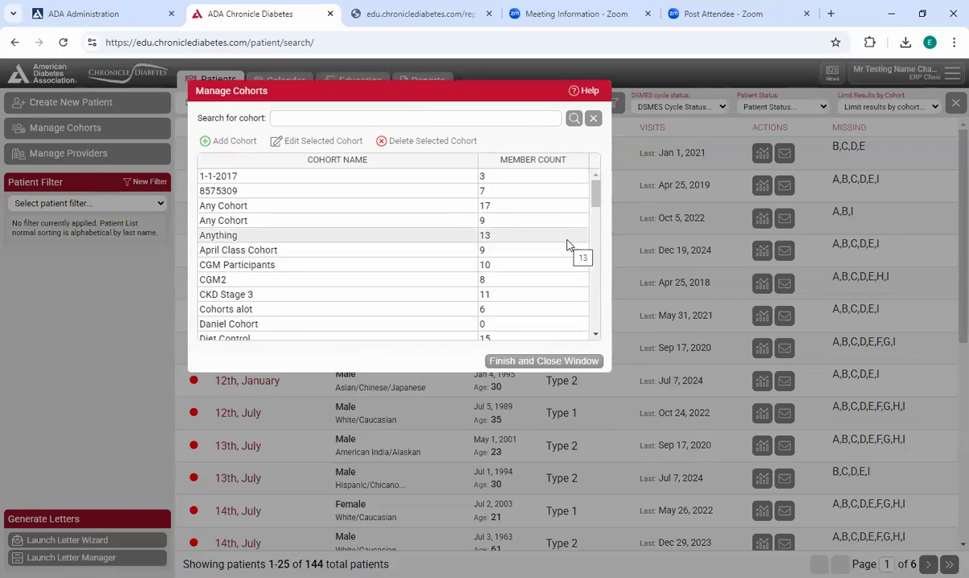
scroll(431, 263, down, 2)
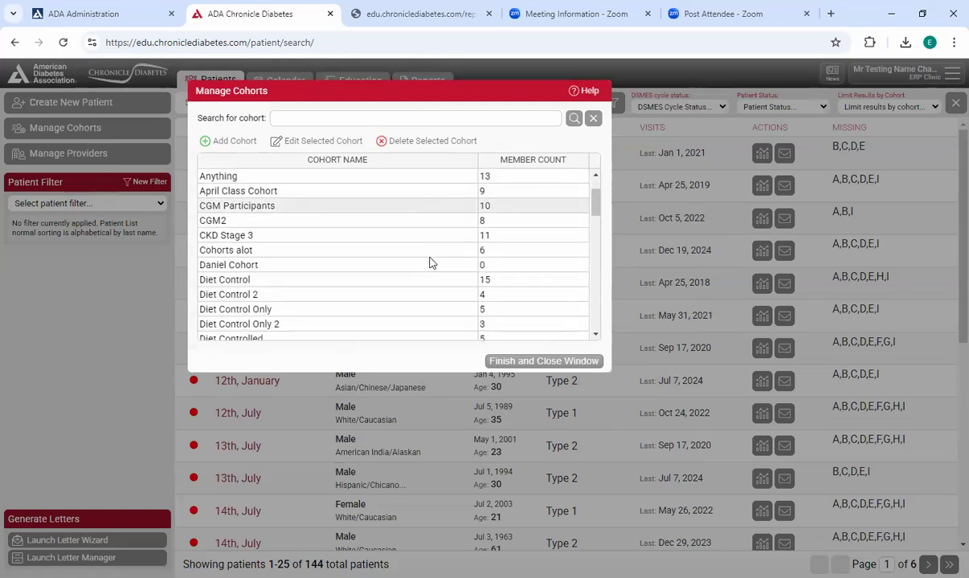
scroll(416, 273, down, 8)
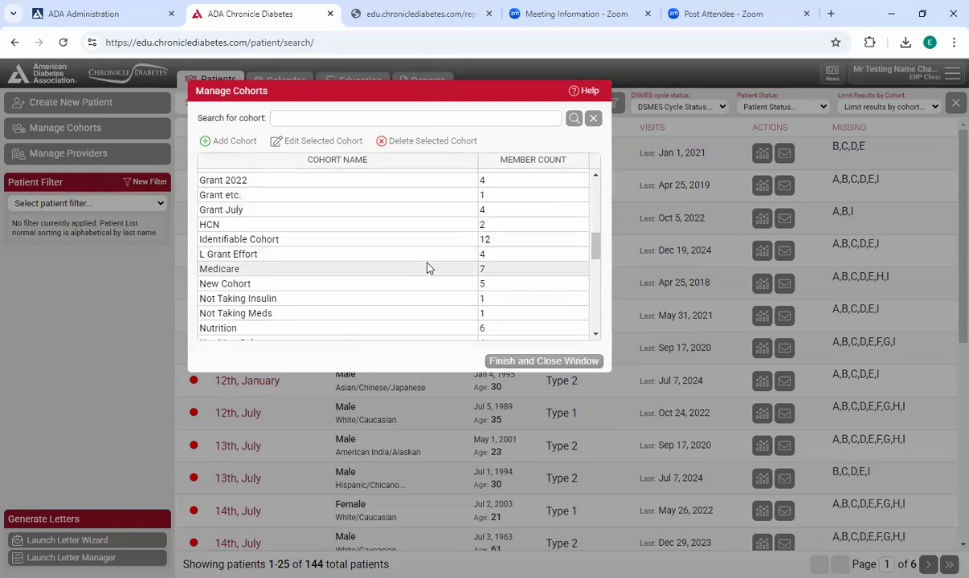
- Create a cohort named "Taking Insulin" with several recently added patients, save it and close the cohort manager
scroll(405, 262, down, 2)
scroll(386, 301, up, 2)
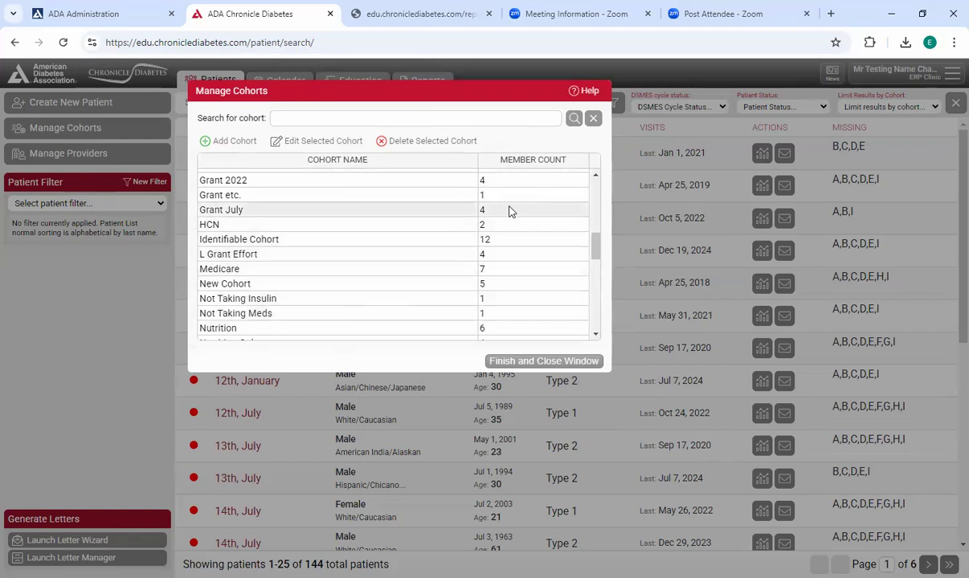
click(233, 141)
click(434, 195)
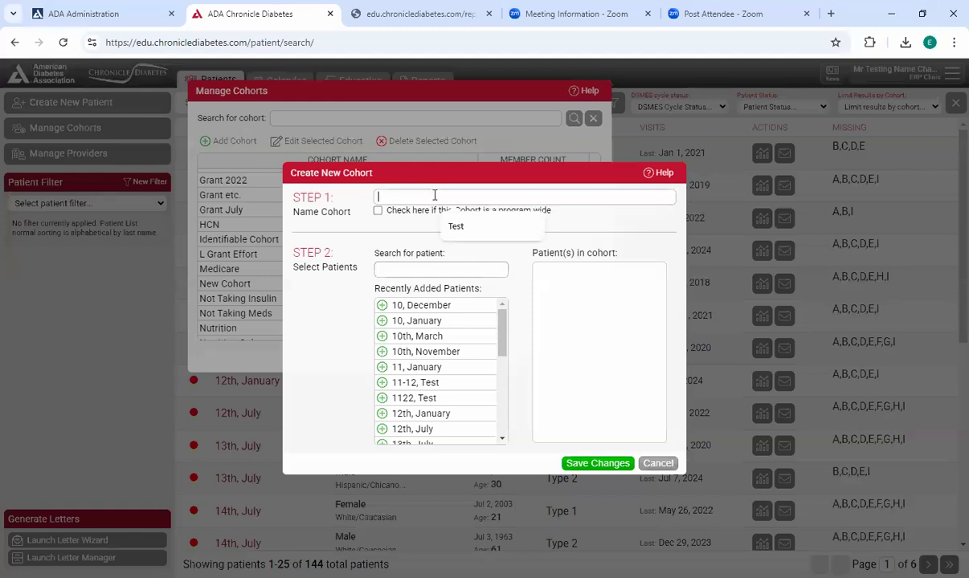
text(Taking Insulin)
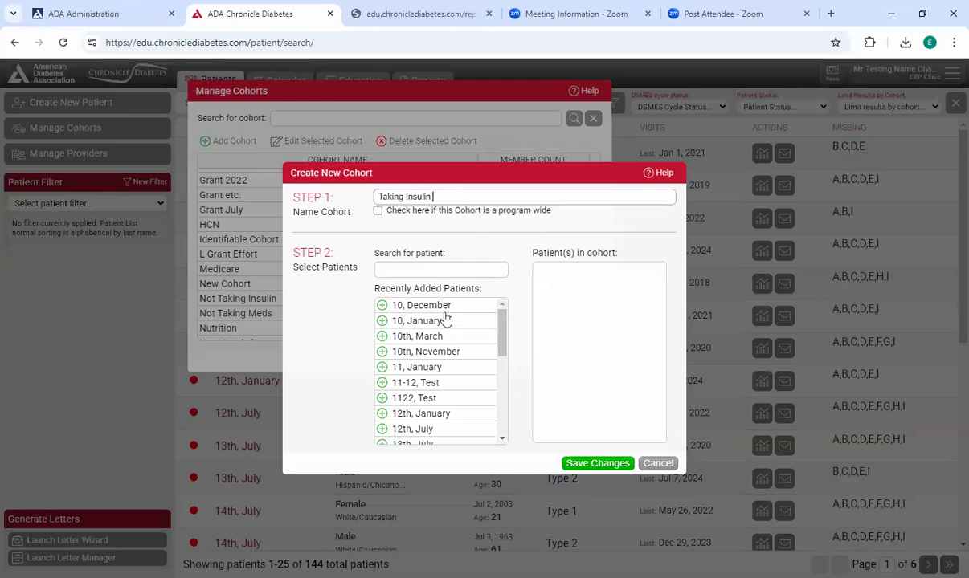
click(416, 321)
click(434, 336)
click(441, 397)
click(450, 354)
click(612, 465)
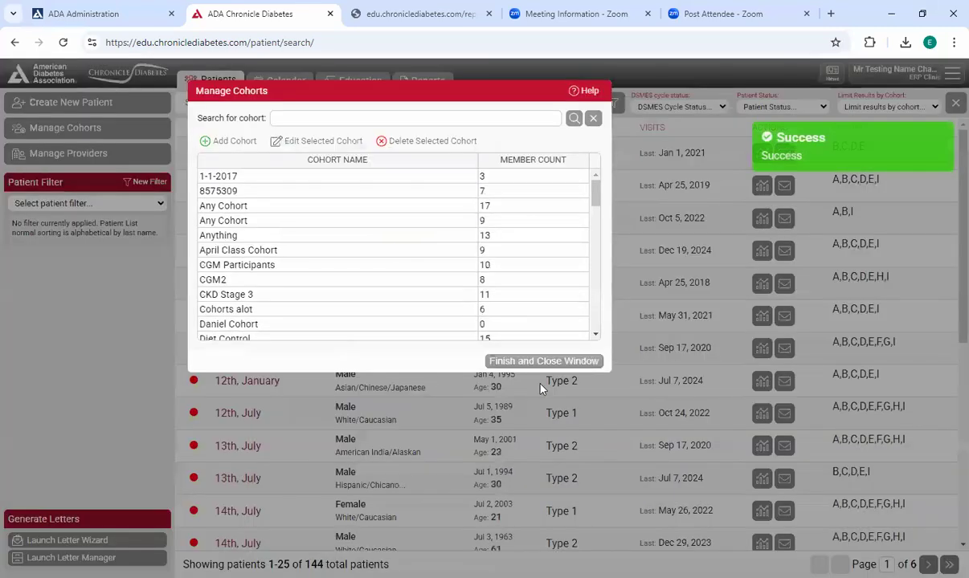
click(543, 366)
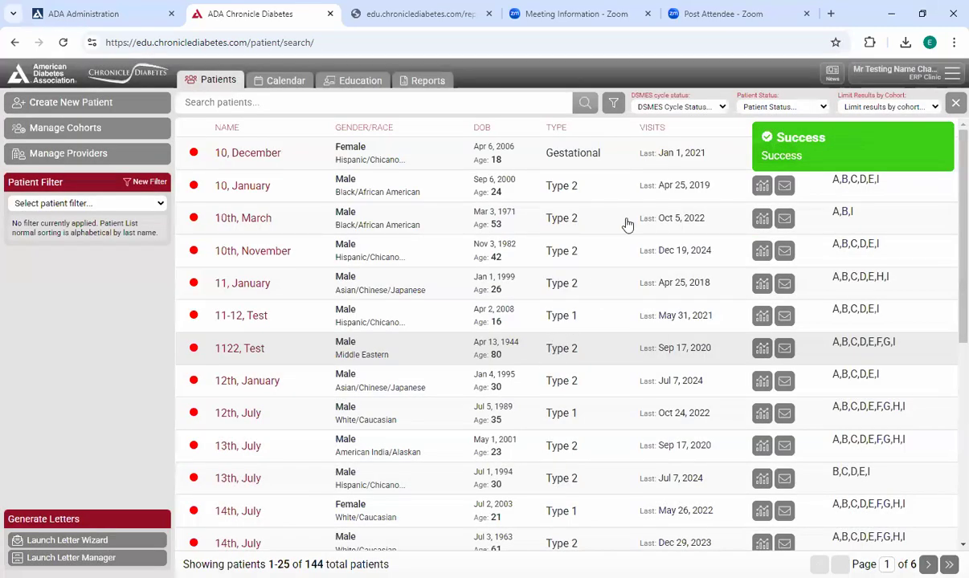
- Open the new patient form, examine its Assign to Cohort section and cancel without creating a patient
click(112, 107)
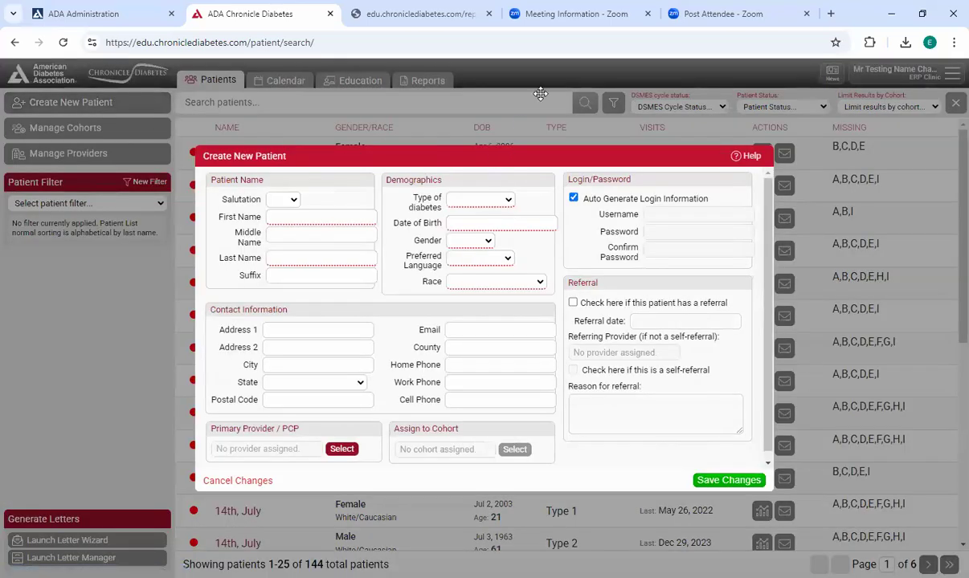
drag(540, 94, 543, 91)
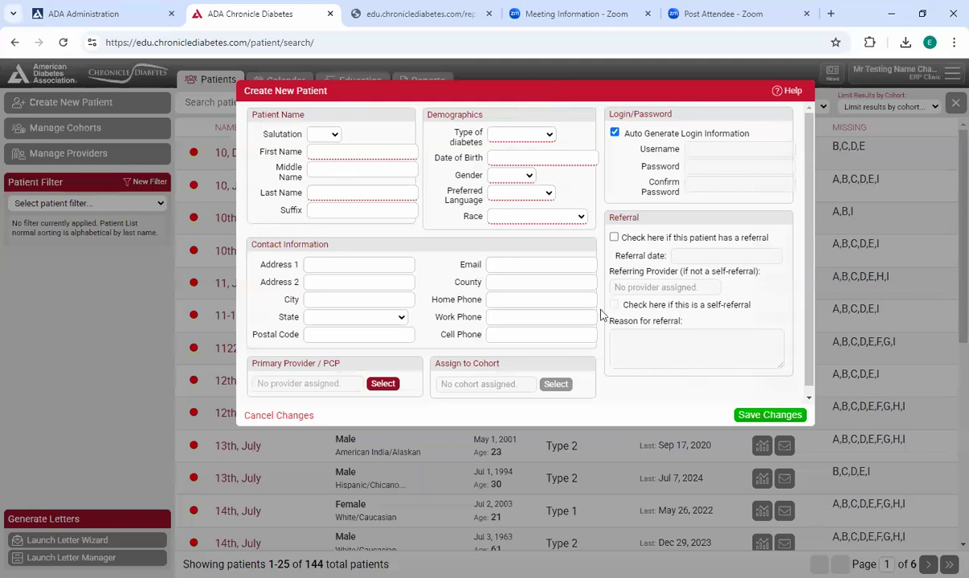
drag(435, 365, 524, 373)
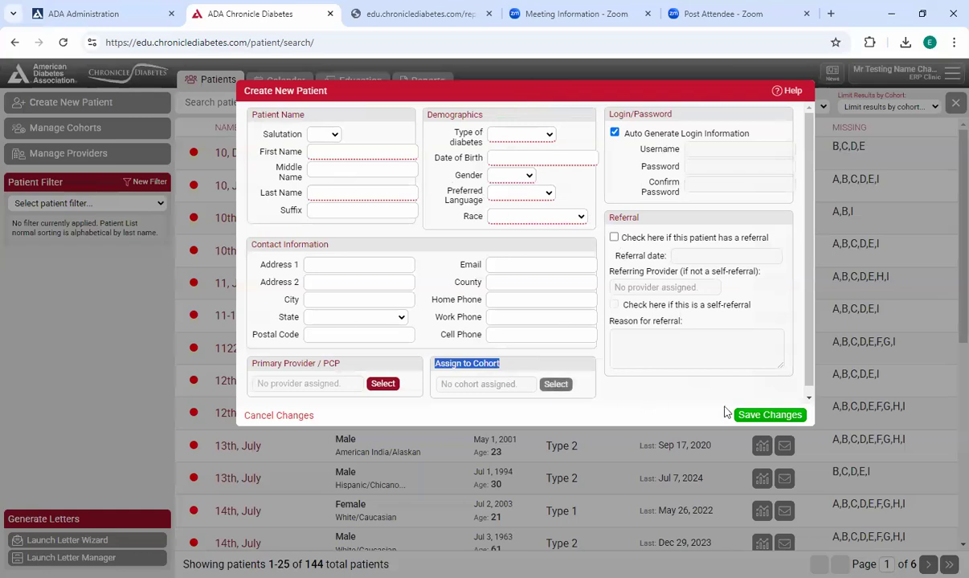
click(282, 416)
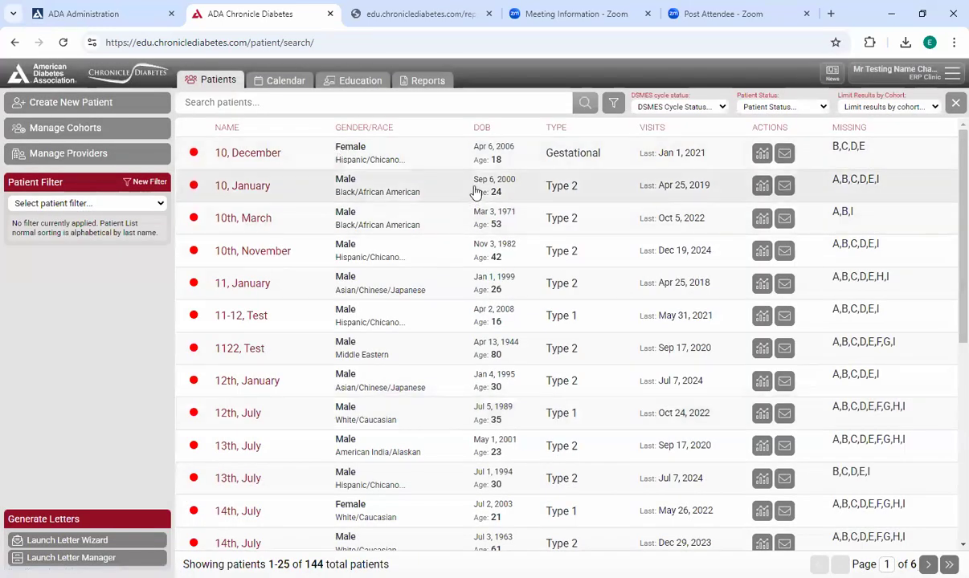
- Open the record of a patient added to the Taking Insulin cohort and examine the Cohorts section under General Information
click(475, 192)
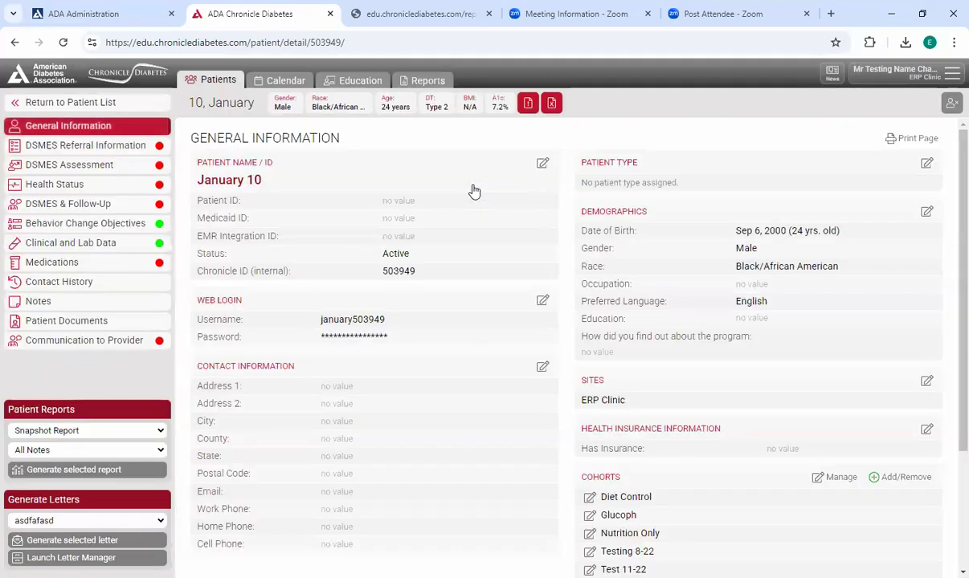
scroll(541, 208, down, 2)
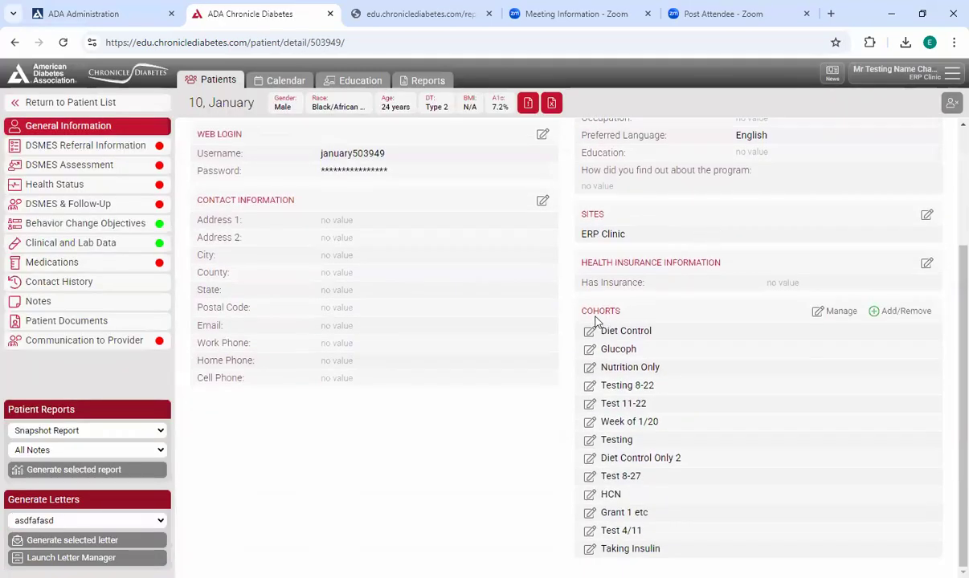
double_click(596, 315)
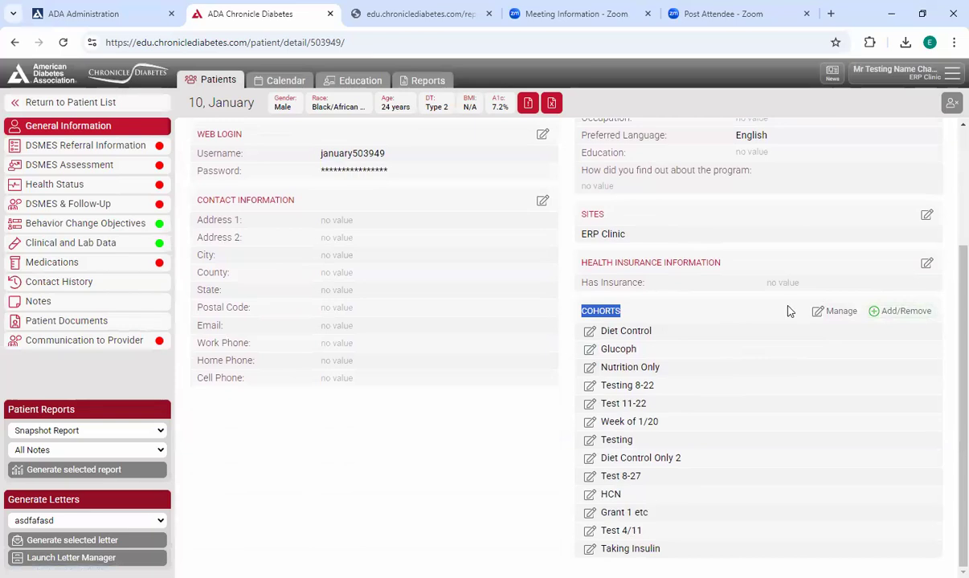
scroll(506, 346, up, 3)
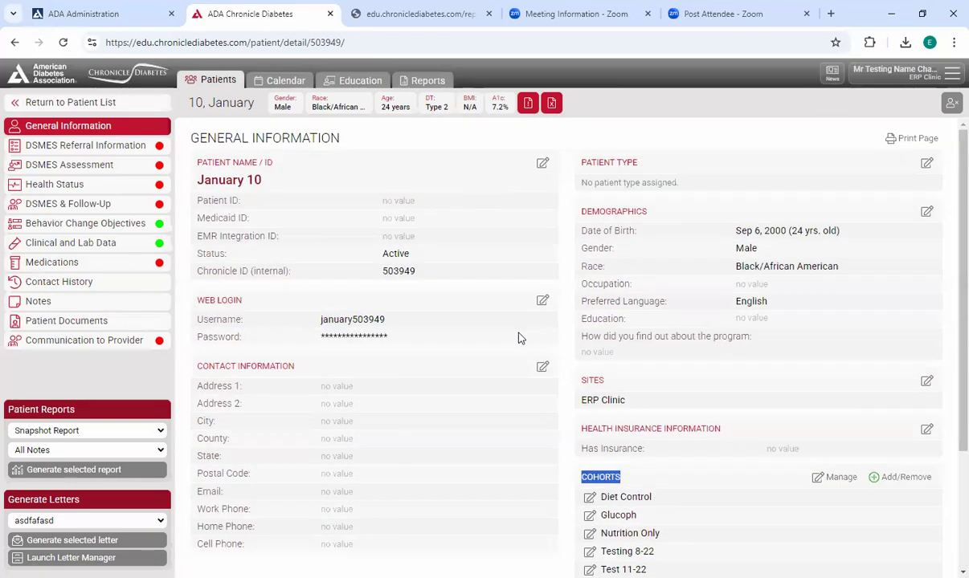
- Go to the reports area and start a new filter report, locating its Select Filters step
click(428, 80)
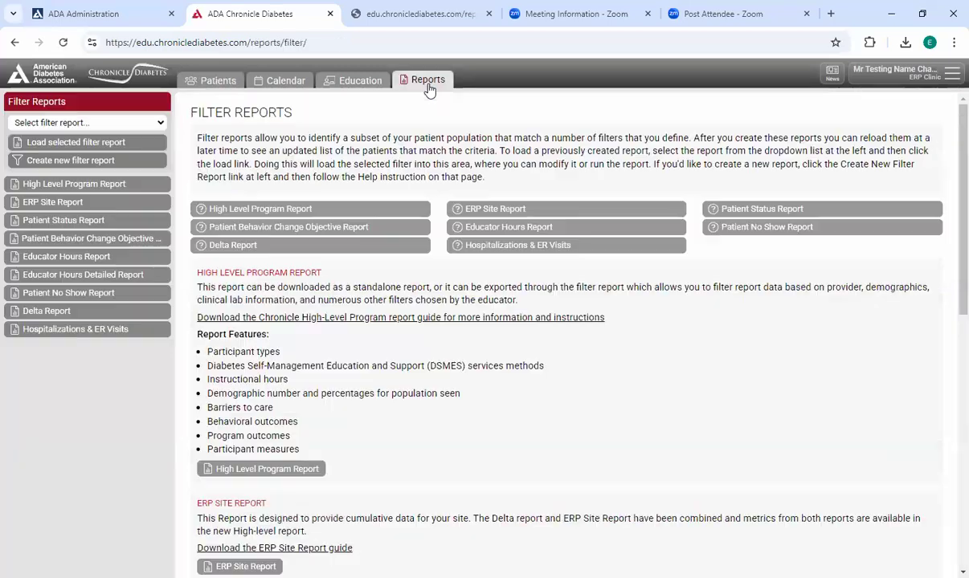
click(95, 120)
click(105, 155)
click(113, 160)
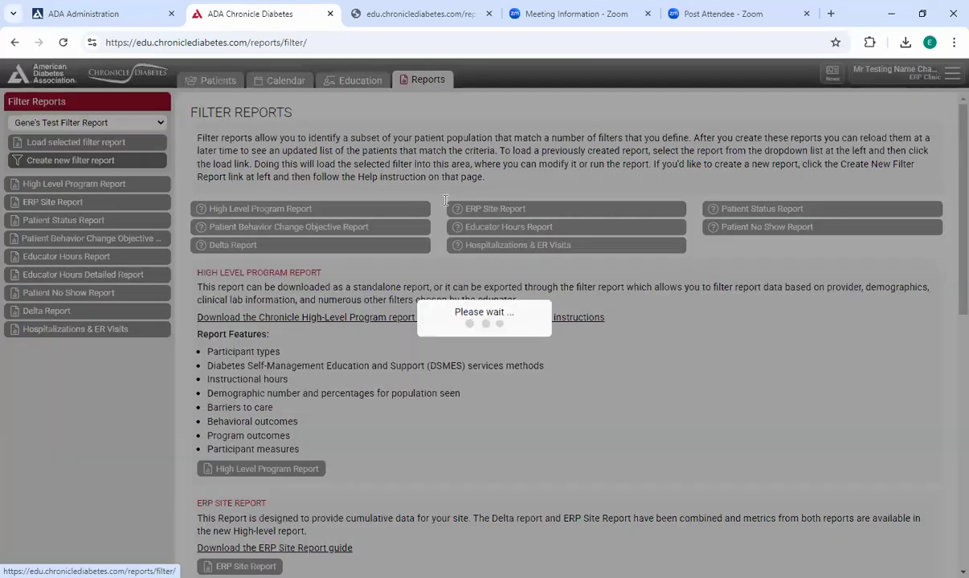
drag(193, 193, 315, 193)
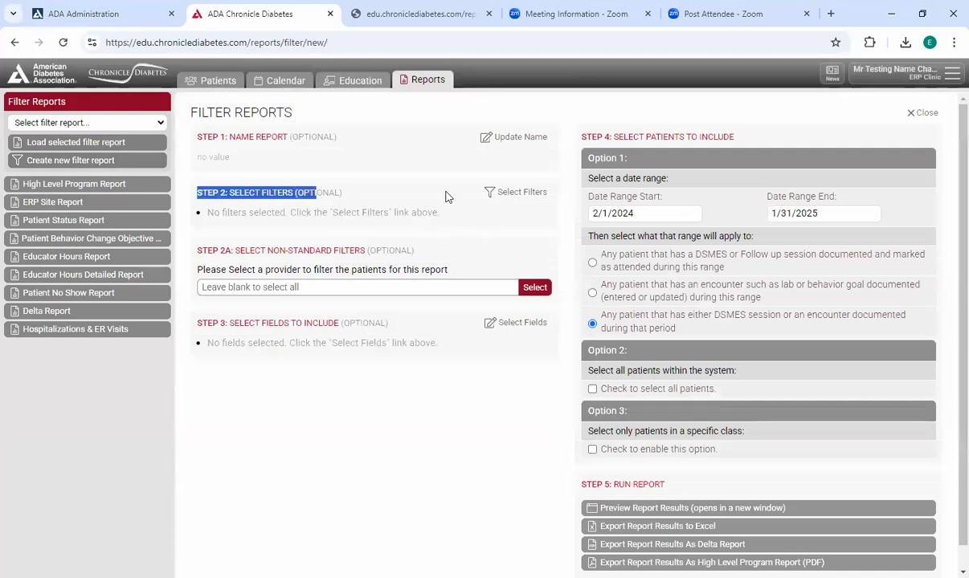
- Try a General Information filter on Cohort with the condition Is, browse the available cohorts and cancel the filter
click(507, 194)
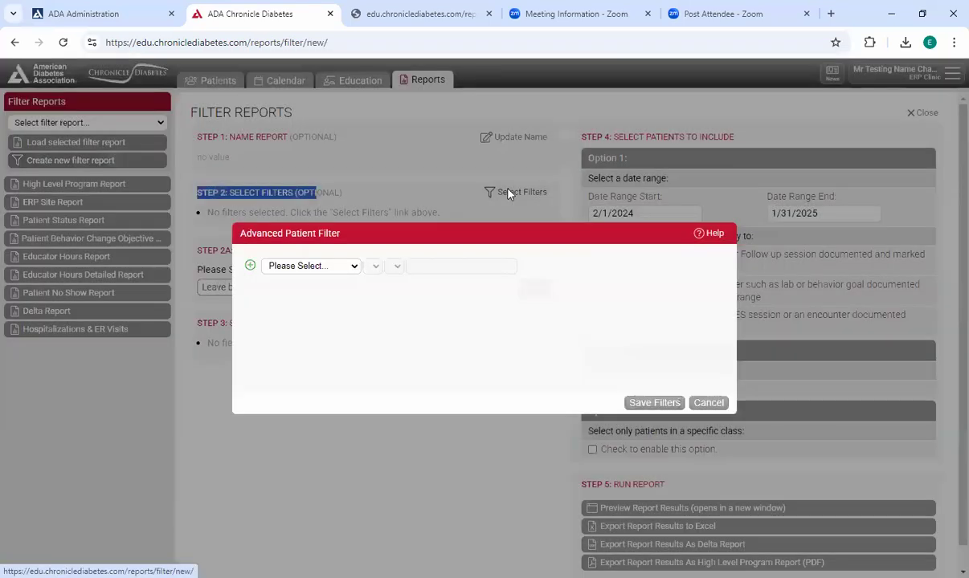
click(329, 268)
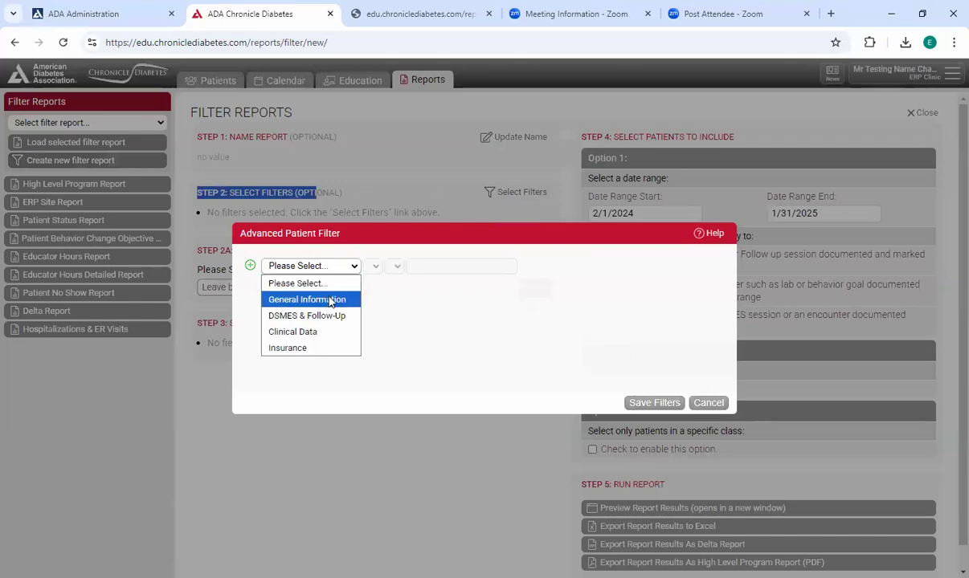
click(313, 299)
click(421, 267)
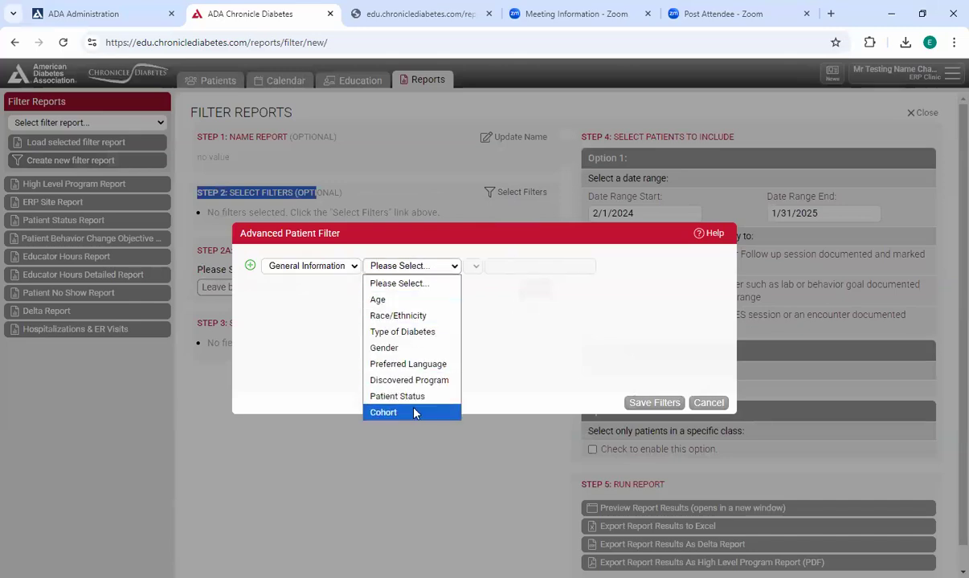
click(412, 413)
click(518, 266)
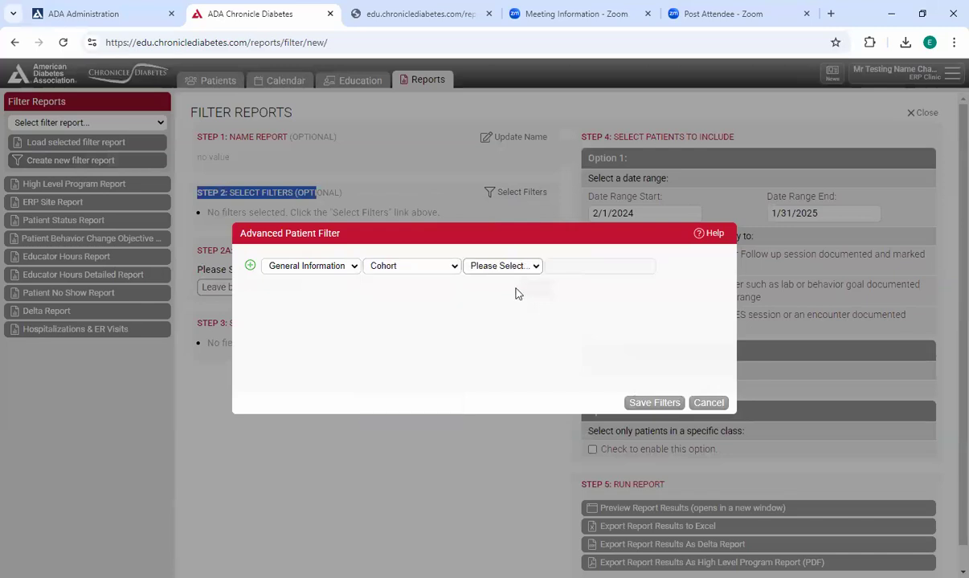
click(516, 301)
click(575, 268)
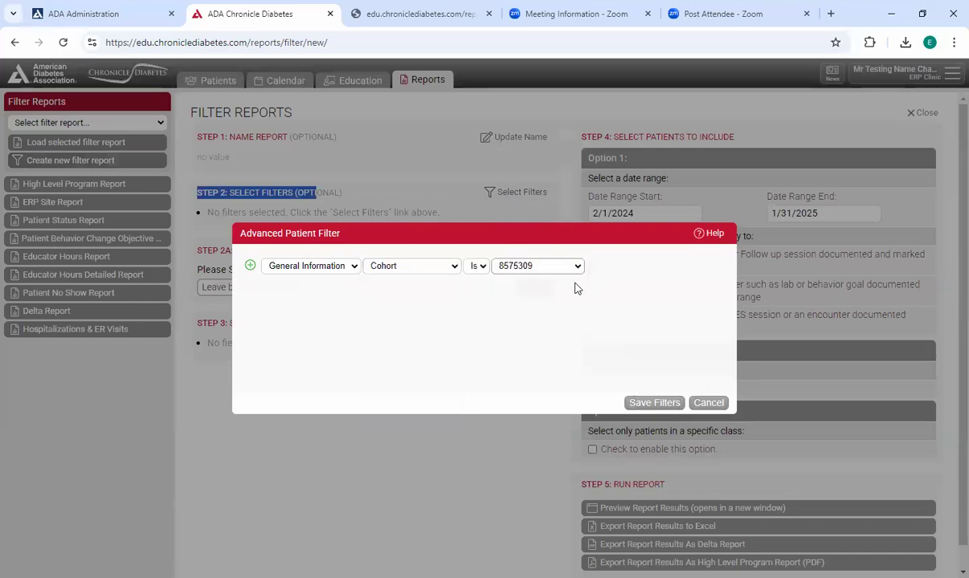
drag(584, 316, 637, 264)
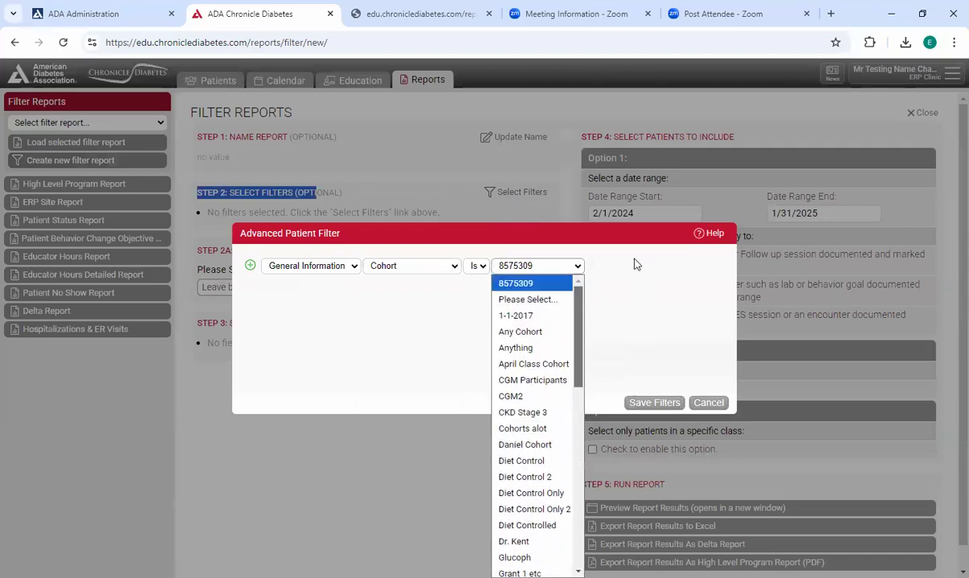
click(601, 250)
click(696, 403)
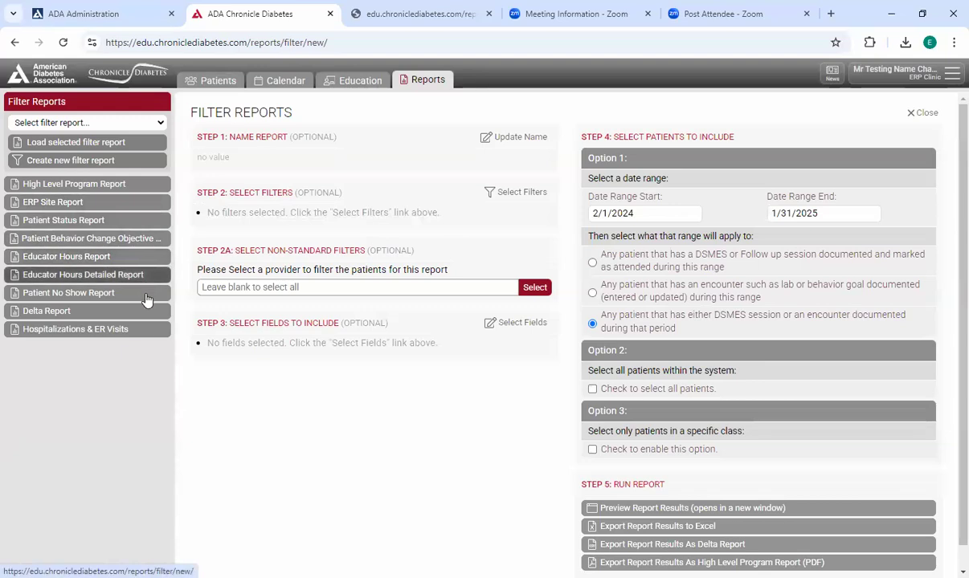
- Open the High Level Program Report, choose the A1c Change filter report and return to the main reports screen without updating
click(132, 187)
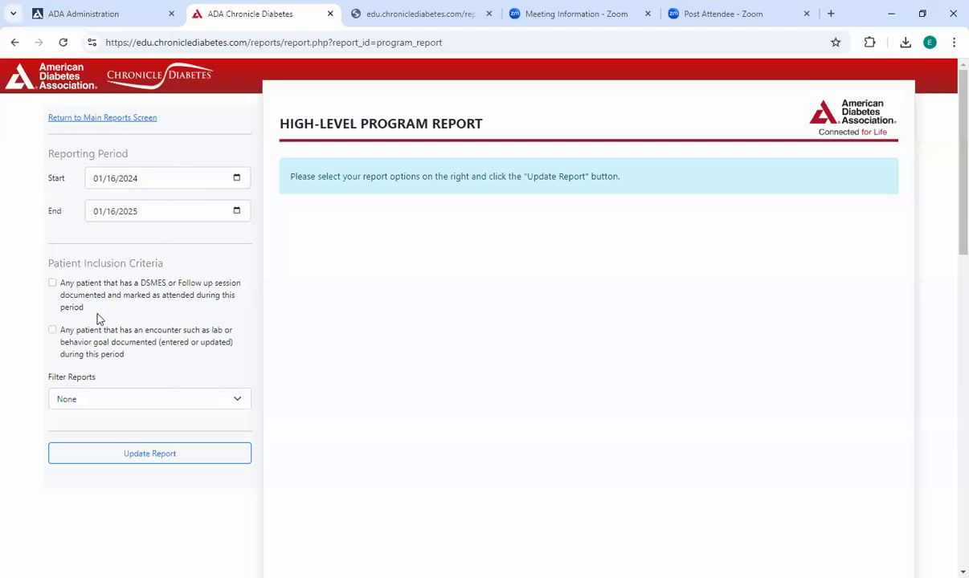
click(171, 399)
scroll(227, 213, down, 4)
drag(260, 364, 185, 193)
click(160, 219)
click(168, 468)
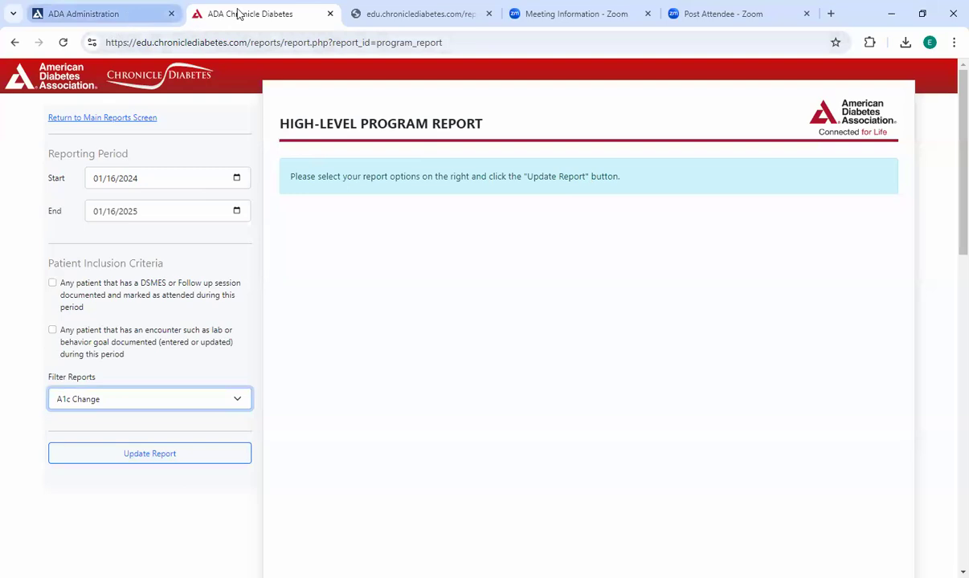
click(87, 118)
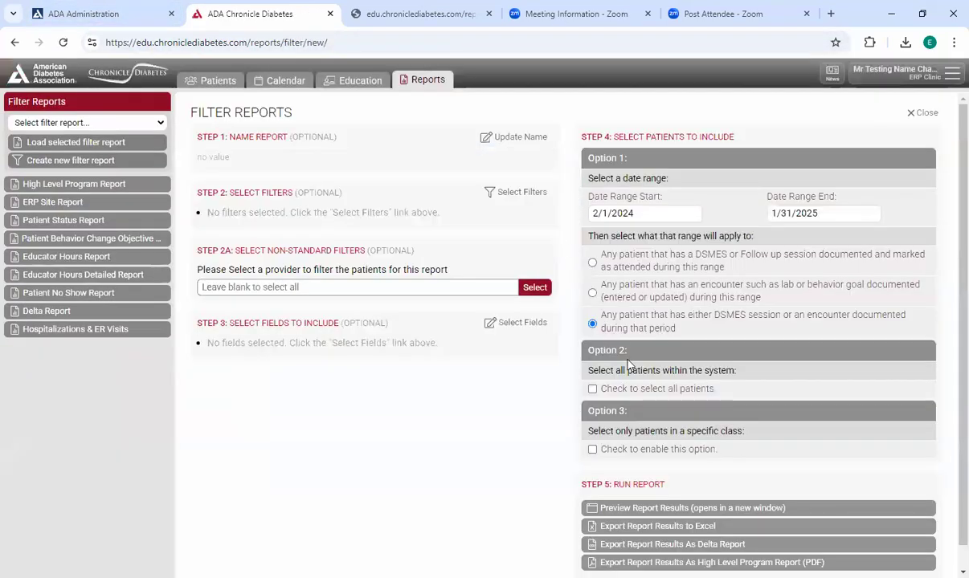
- Run the Patient Status Report for 01/16/2024 to 01/16/2025, read its Education Status Key and close the report dialog
click(124, 219)
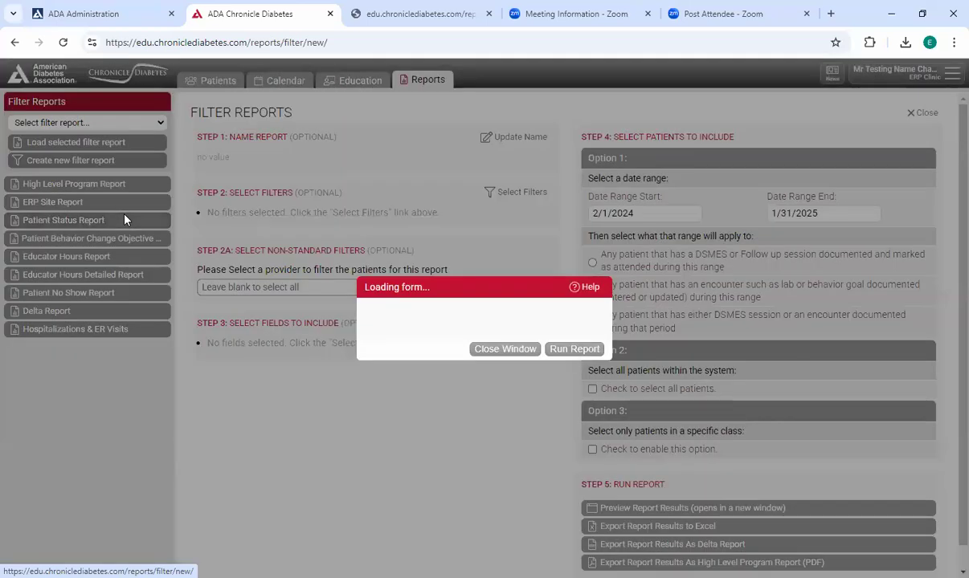
click(562, 350)
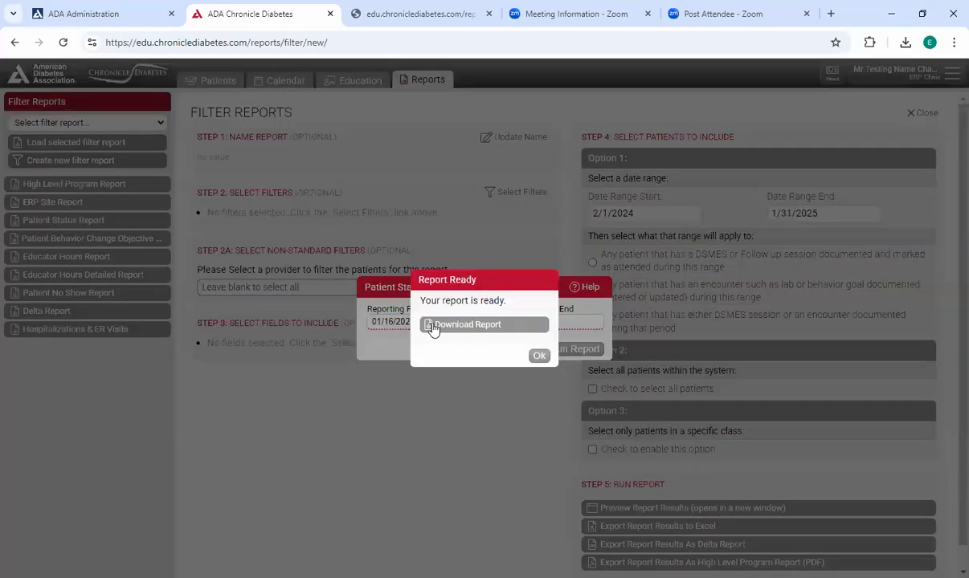
click(434, 388)
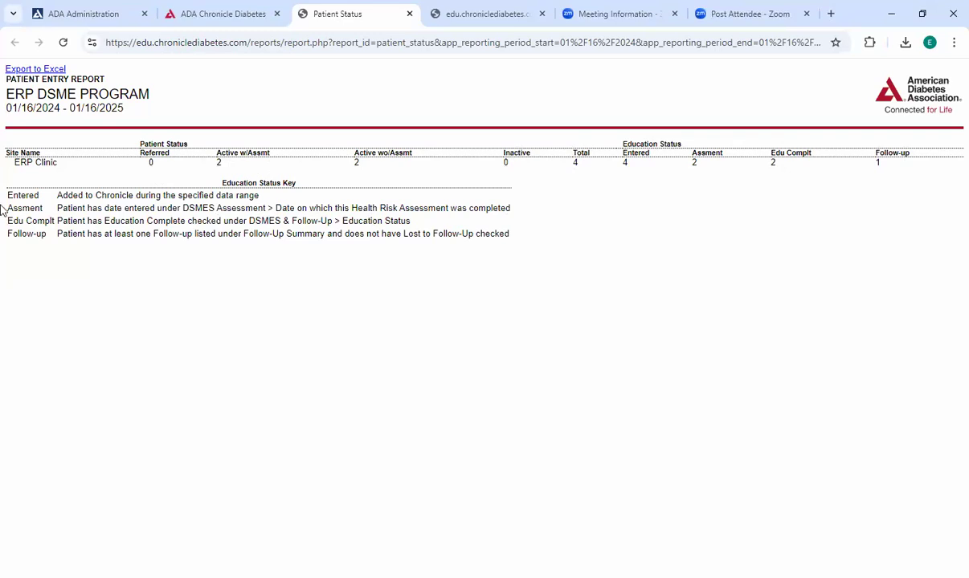
drag(4, 183, 509, 257)
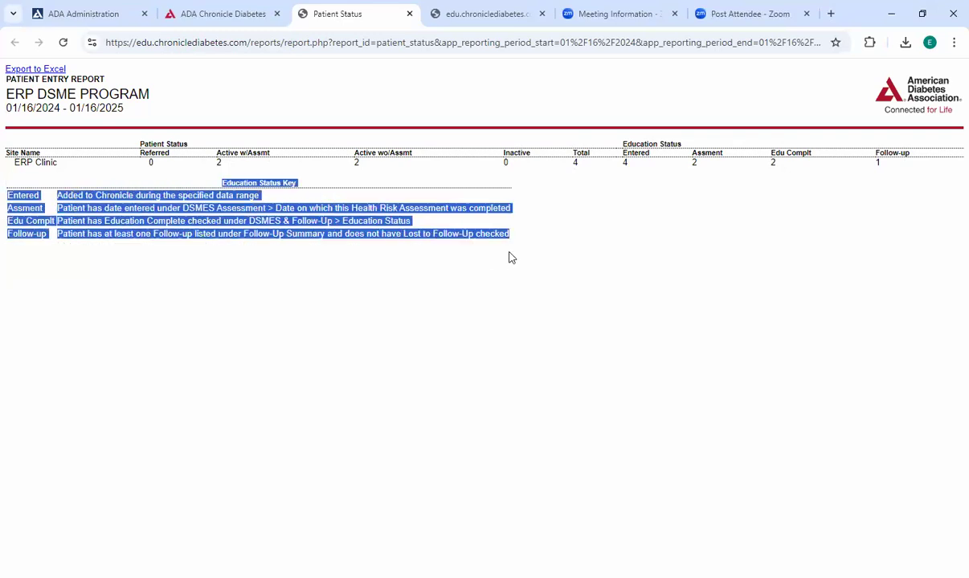
click(392, 210)
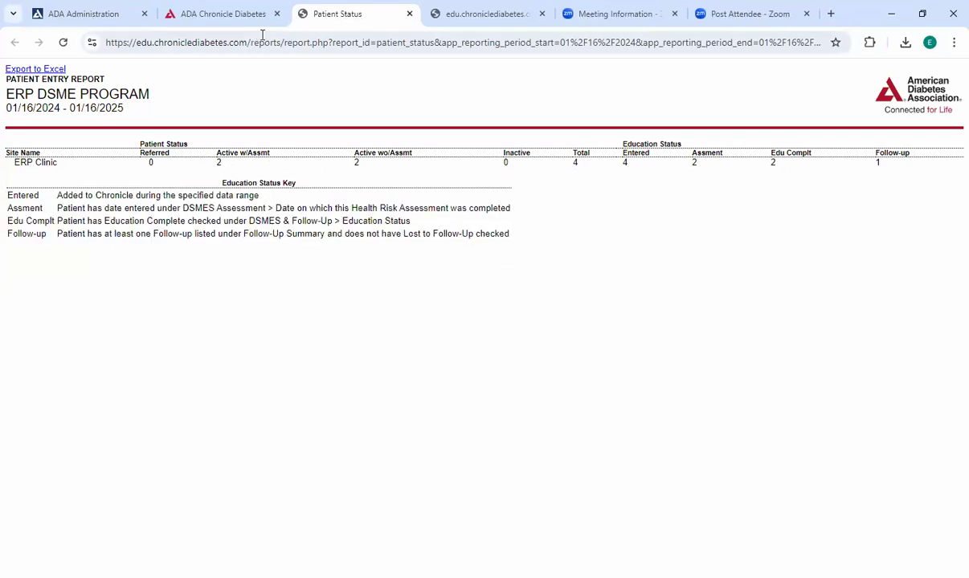
click(241, 16)
click(539, 356)
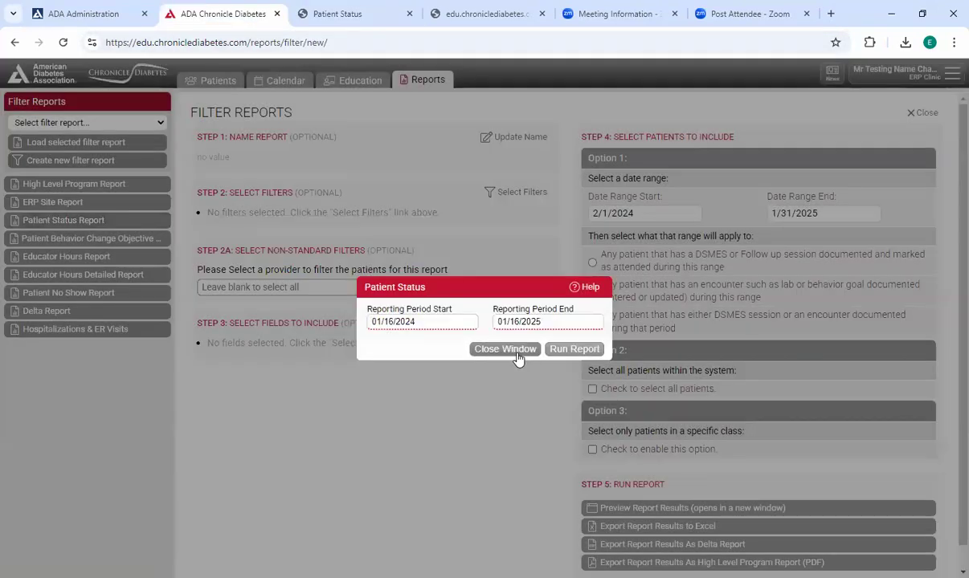
click(512, 351)
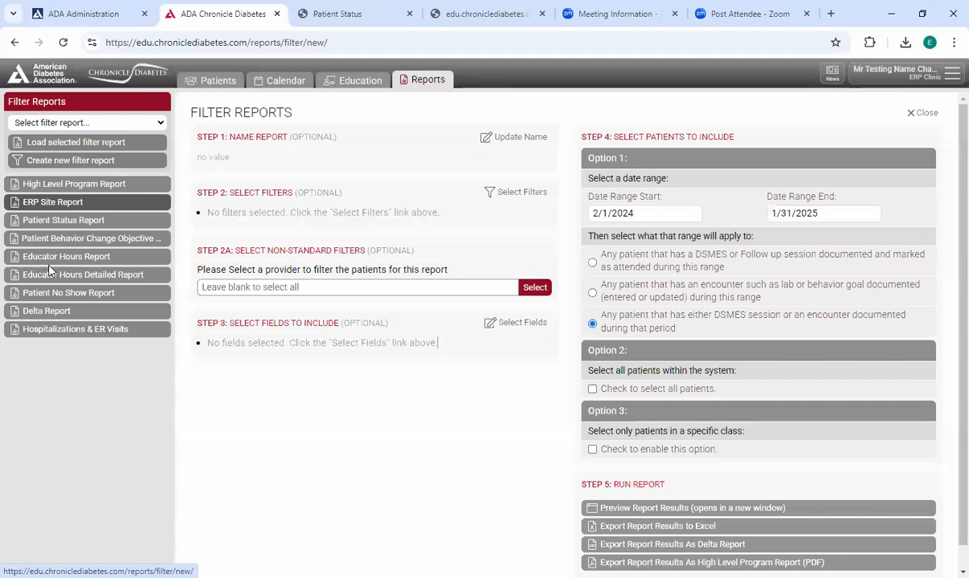
- Run the Patient Behavior Change Objective Report for 01/16/2024 to 01/16/2025, open the result and dismiss the Report Ready notice
click(47, 312)
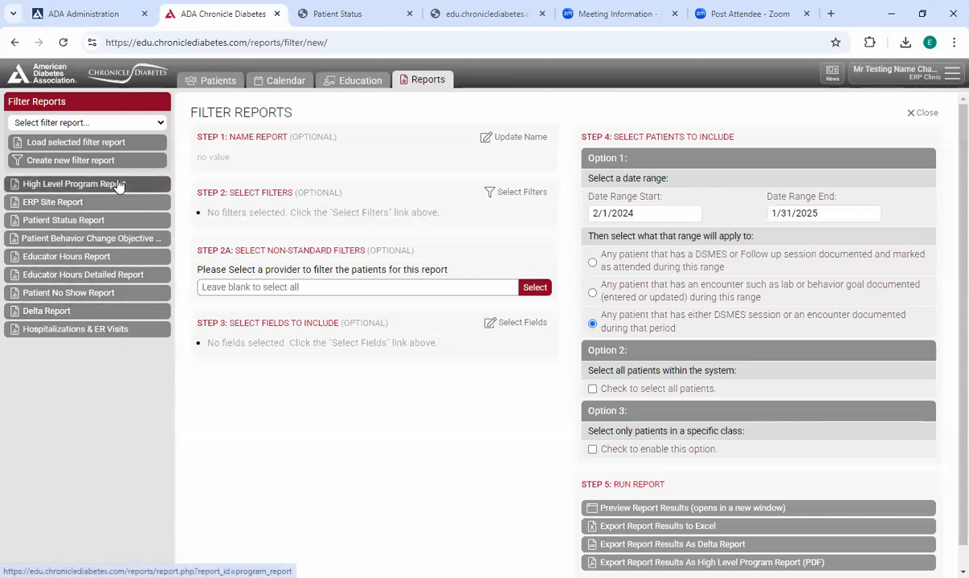
click(119, 241)
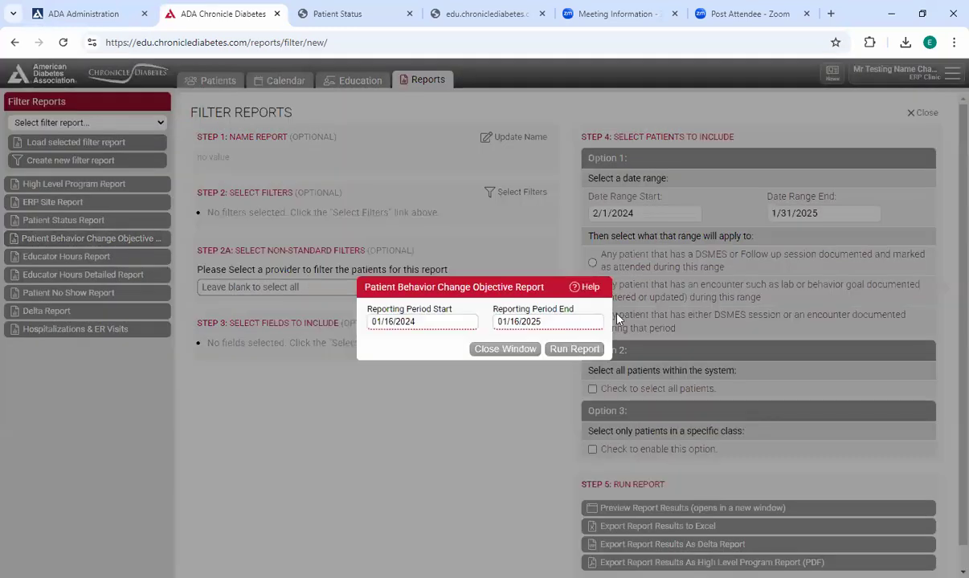
click(566, 350)
click(487, 323)
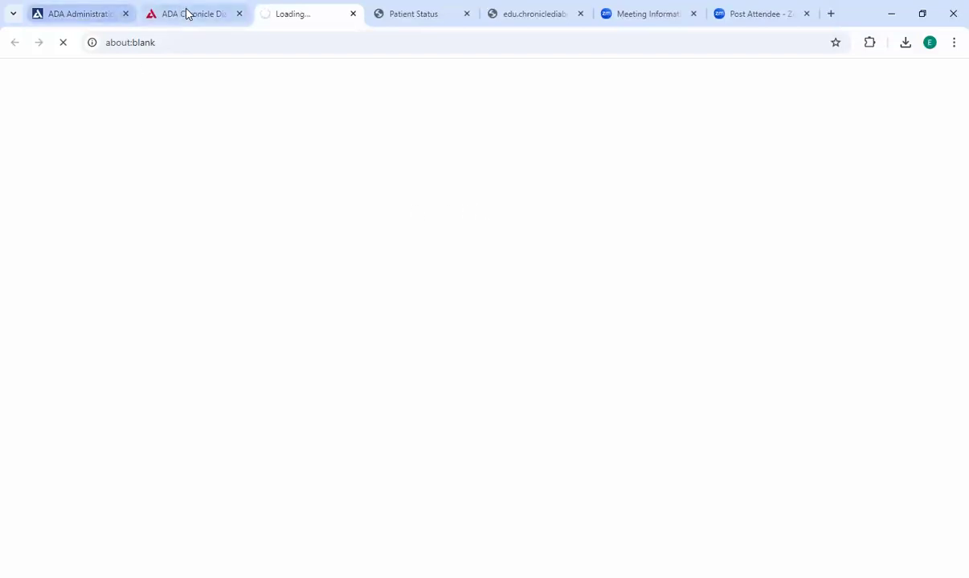
mouse_move(200, 17)
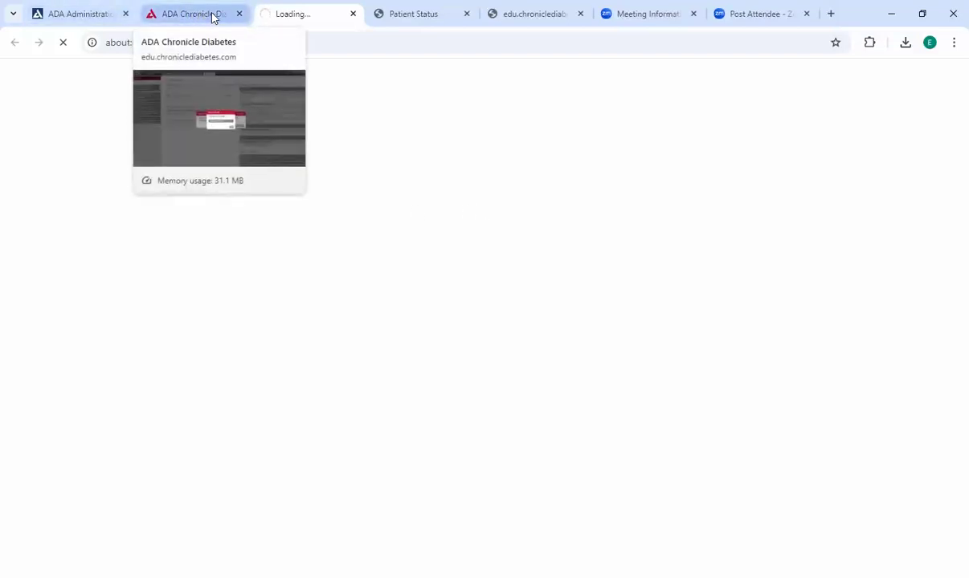
click(214, 17)
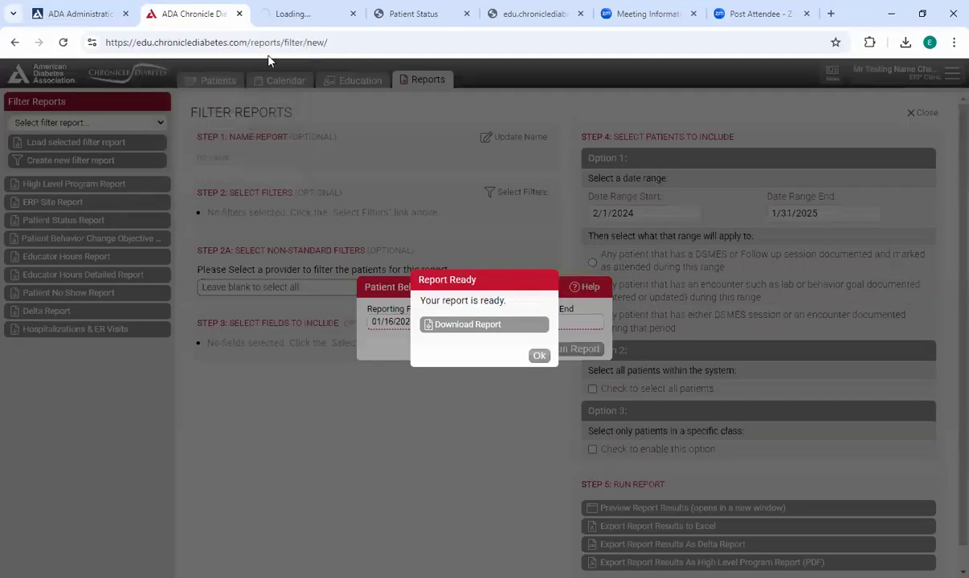
click(538, 355)
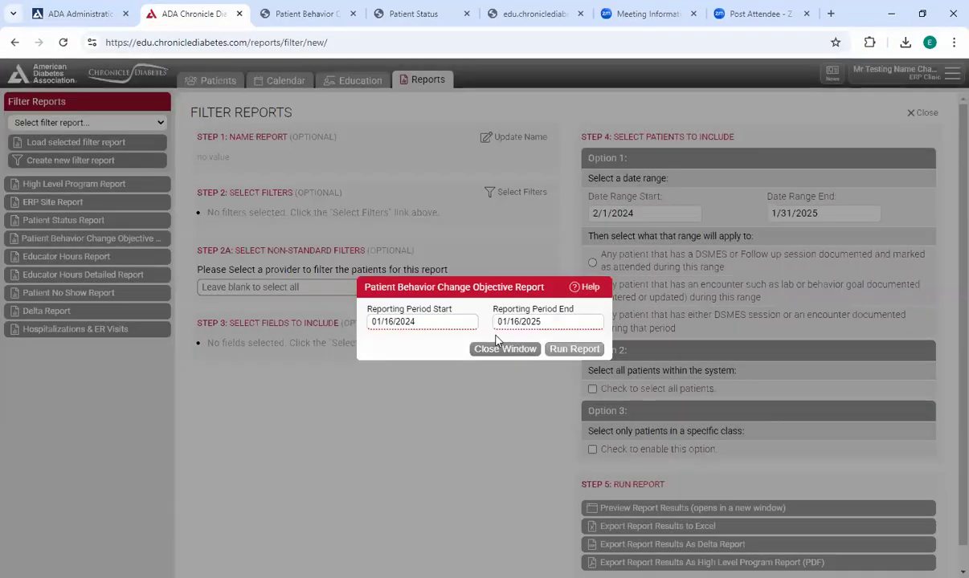
- Examine the goals without and with follow-up in the Patient Behavior Change Objective Report and close its report dialog
click(313, 14)
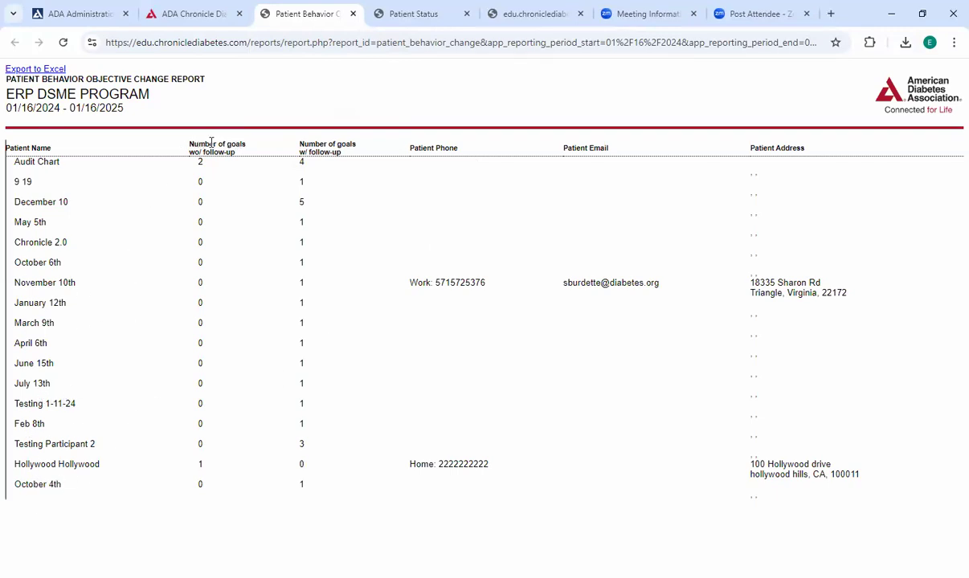
drag(193, 144, 253, 151)
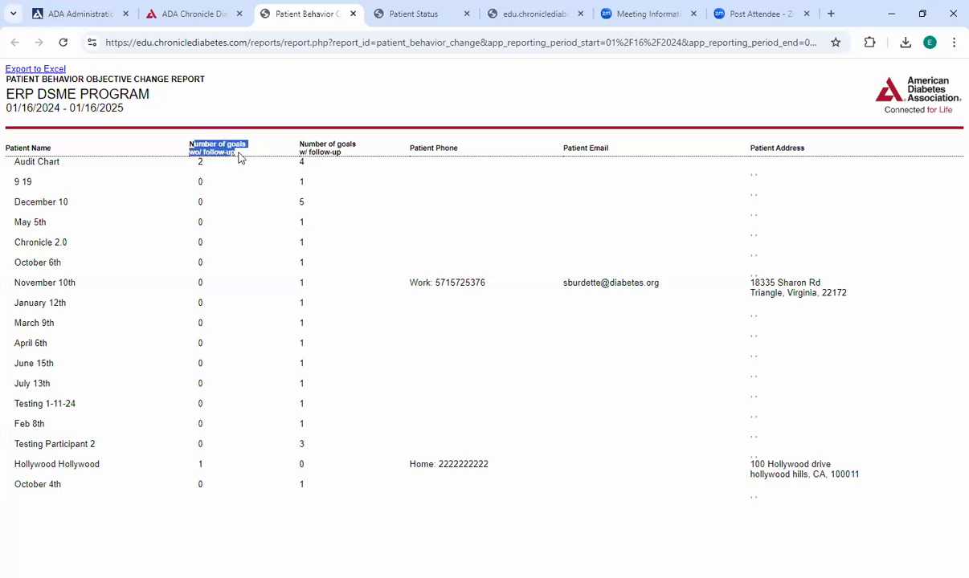
click(240, 159)
drag(289, 135, 350, 156)
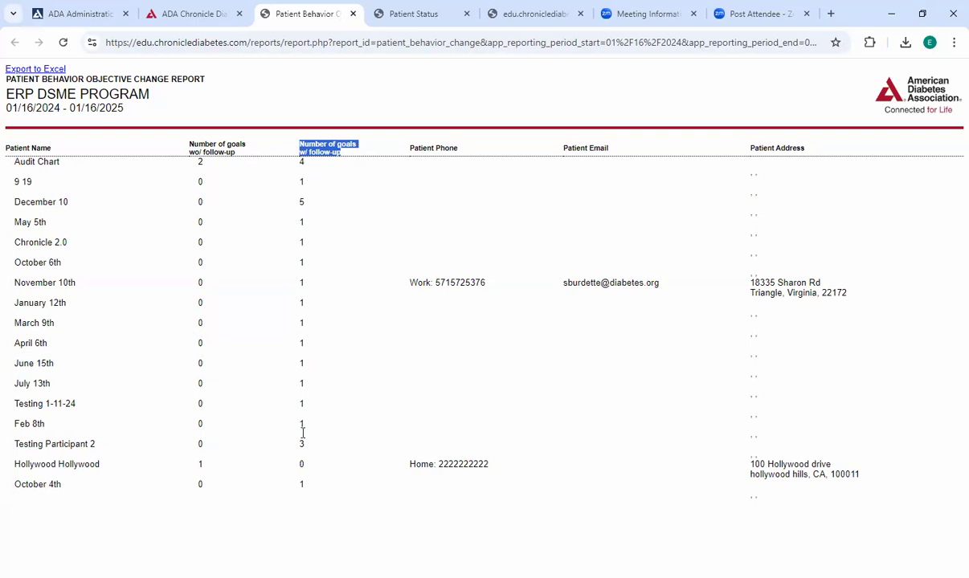
triple_click(44, 464)
double_click(199, 465)
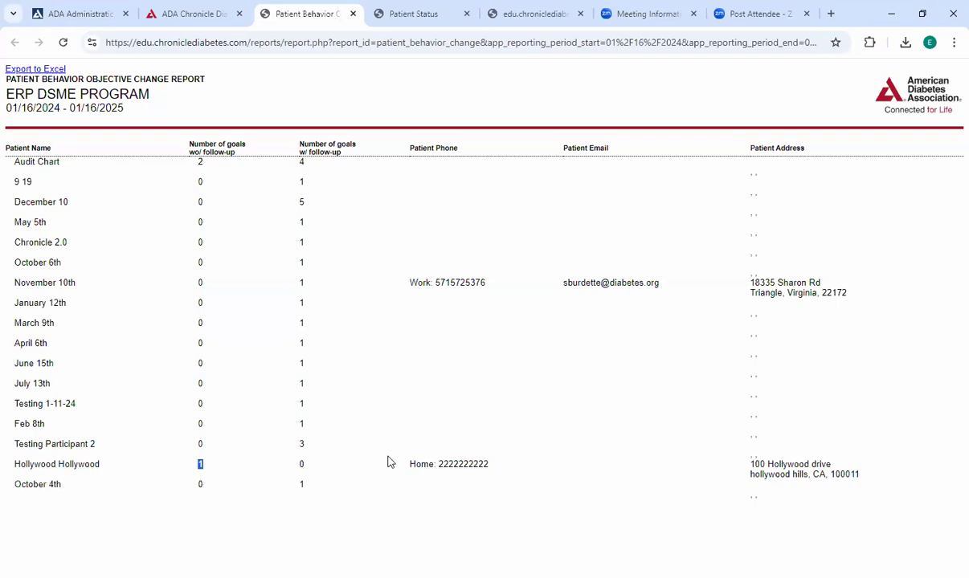
click(194, 14)
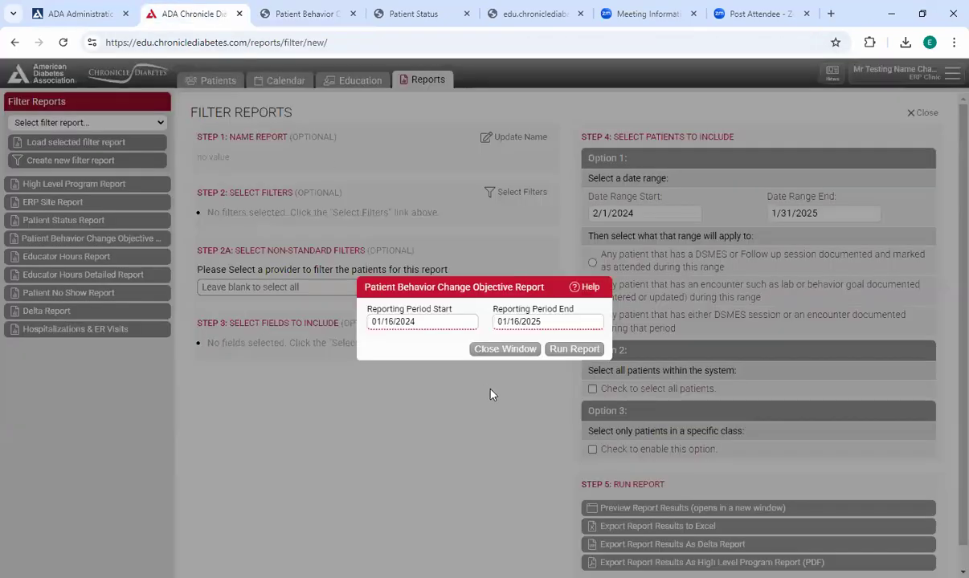
click(498, 349)
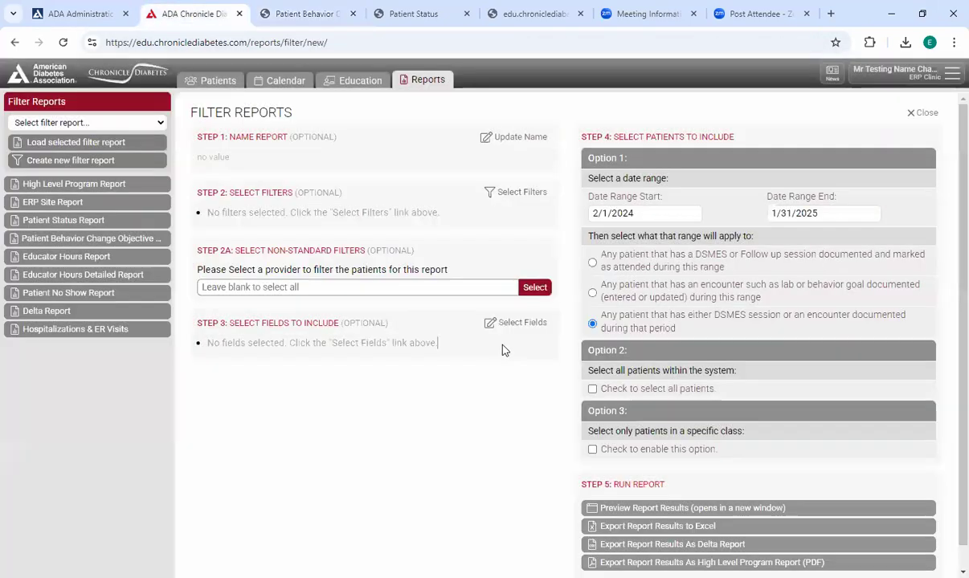
- Run the Educator Hours Report for 01/16/2024 to 01/16/2025, view its date range and close the report dialog
click(86, 257)
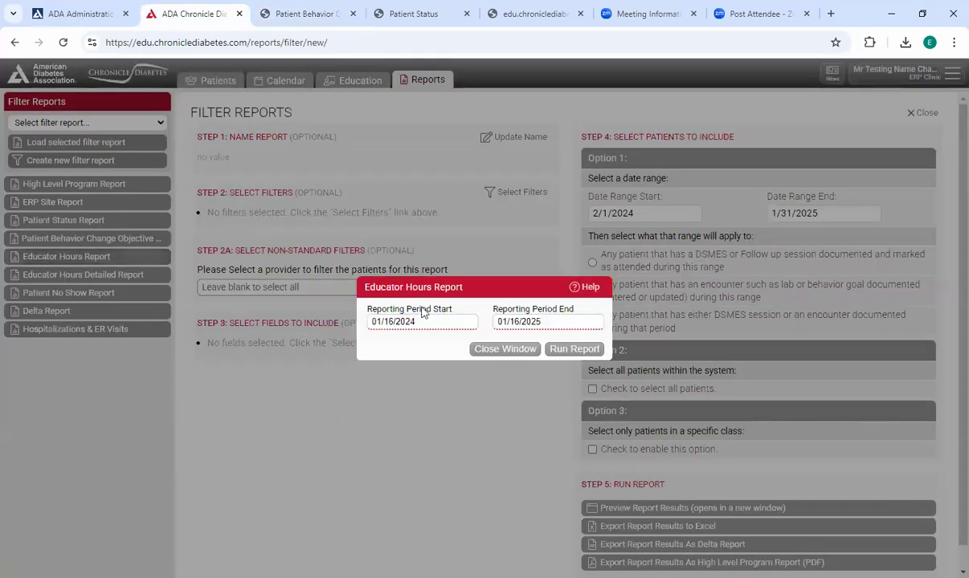
click(571, 349)
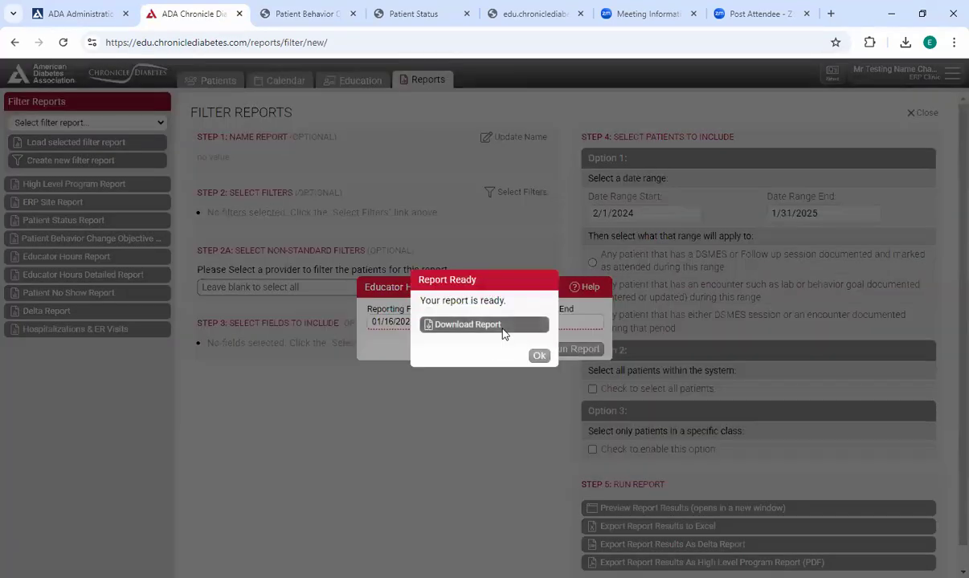
click(503, 328)
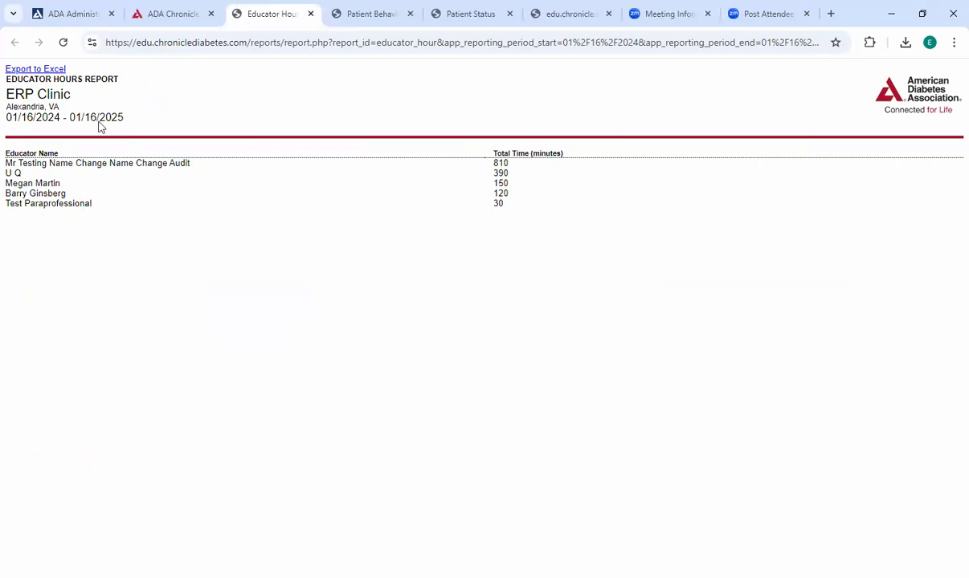
drag(5, 74, 126, 125)
click(135, 126)
click(183, 15)
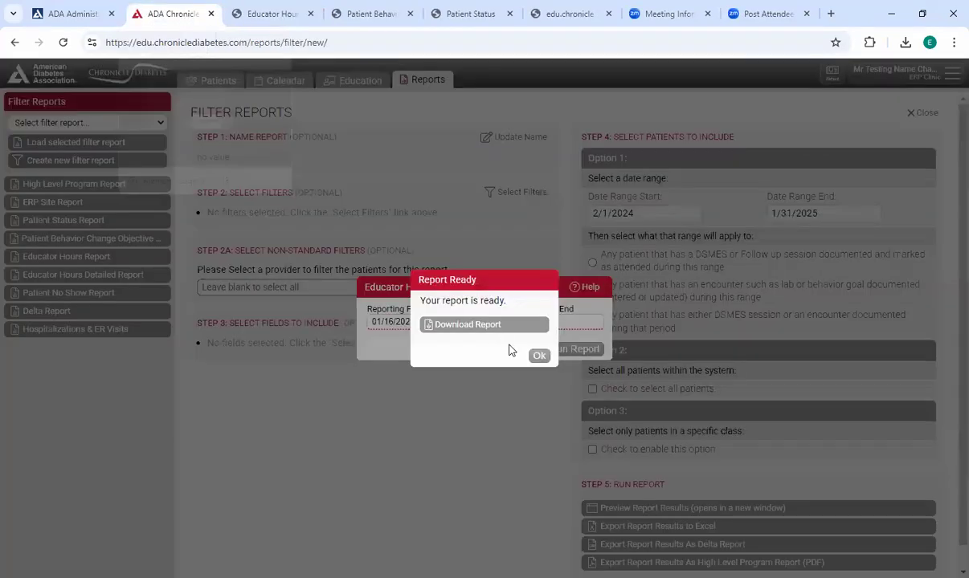
click(538, 357)
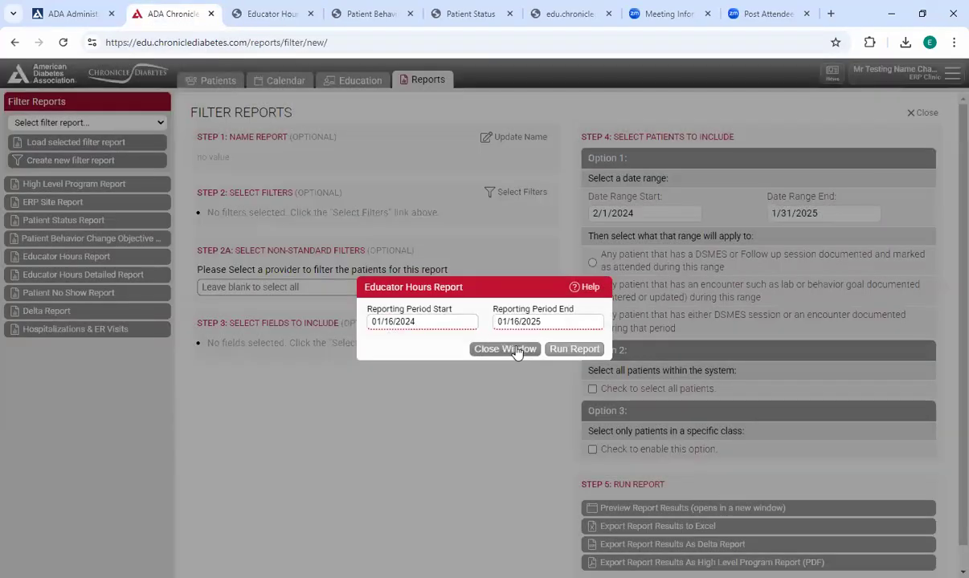
click(517, 351)
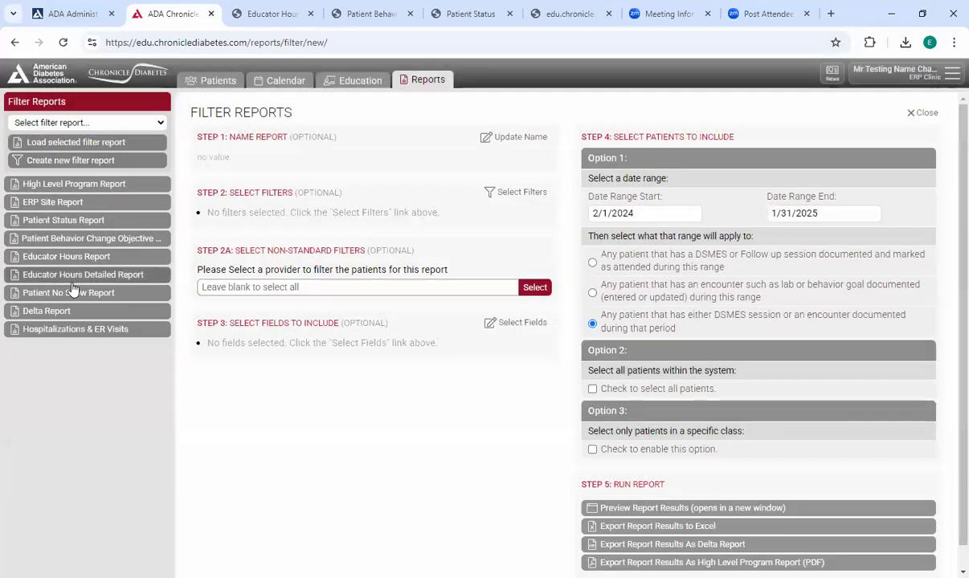
- Run the Educator Hours Detailed Report for 01/16/2024 to 01/16/2025 with 1:1, Classroom / Group, Combination of 1:1 and Group, and Follow Up formats
click(117, 275)
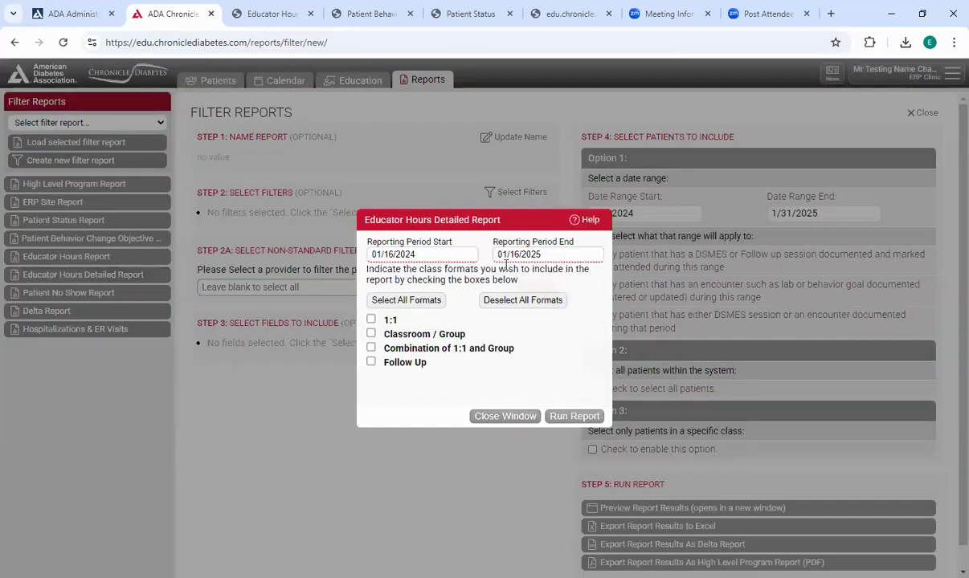
click(370, 319)
click(370, 334)
click(370, 348)
click(372, 361)
click(568, 416)
click(488, 310)
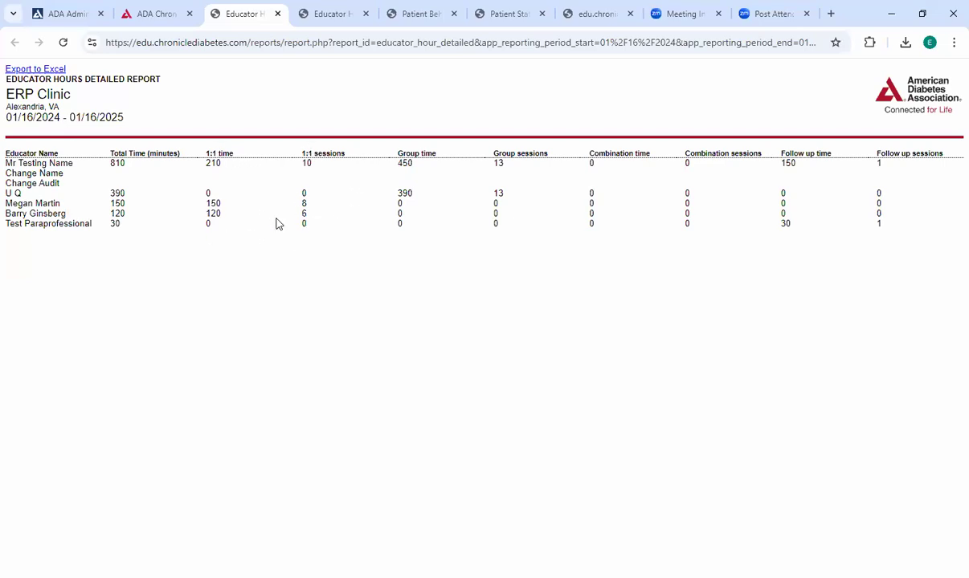
- Examine the first educator's 1:1, group and follow-up times and sessions in the detailed report, and close its dialog
drag(202, 160, 241, 163)
click(223, 168)
drag(331, 163, 302, 163)
double_click(404, 163)
double_click(497, 163)
click(790, 164)
double_click(879, 163)
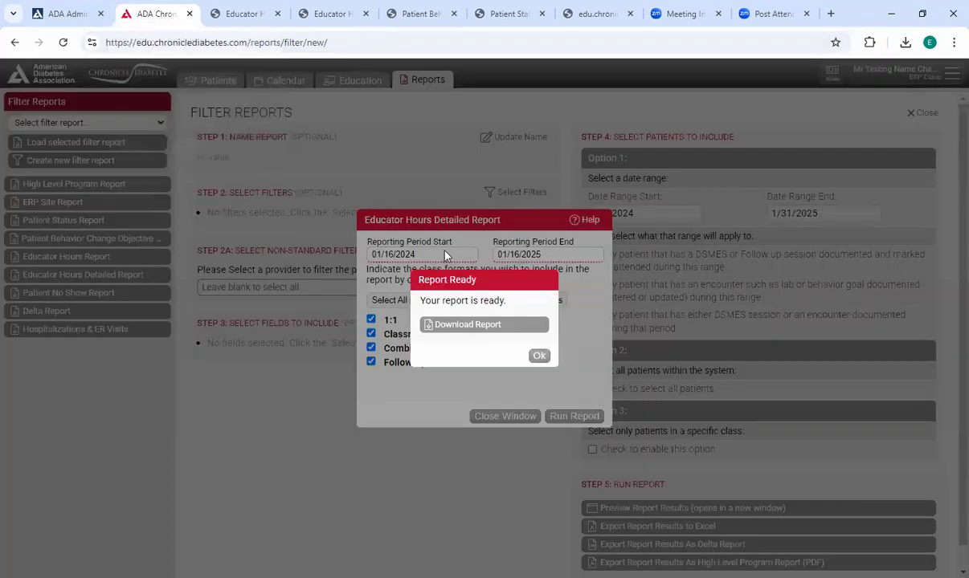
click(539, 356)
click(506, 415)
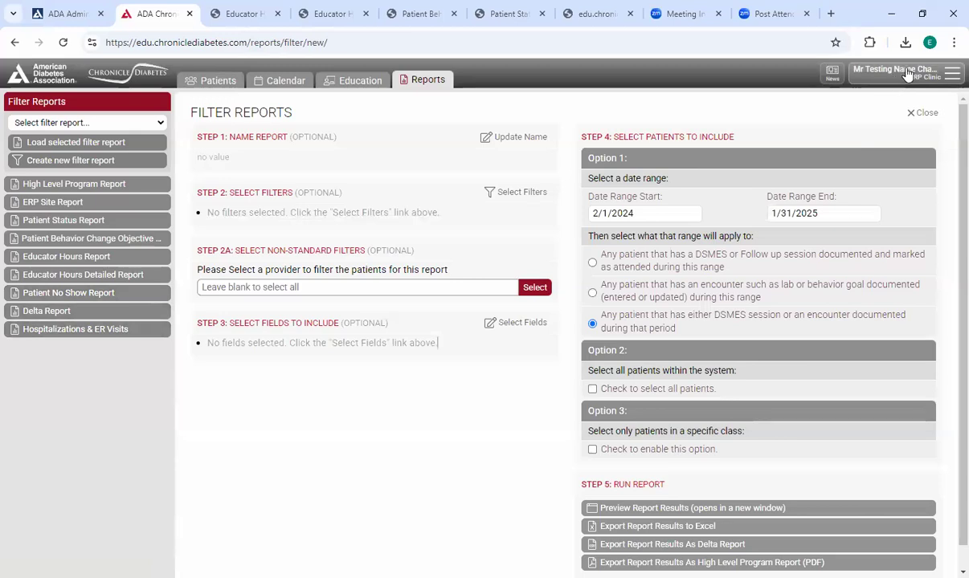
- Open the Chronicle Pro Walkthrough Guide from the User Training resources
click(851, 71)
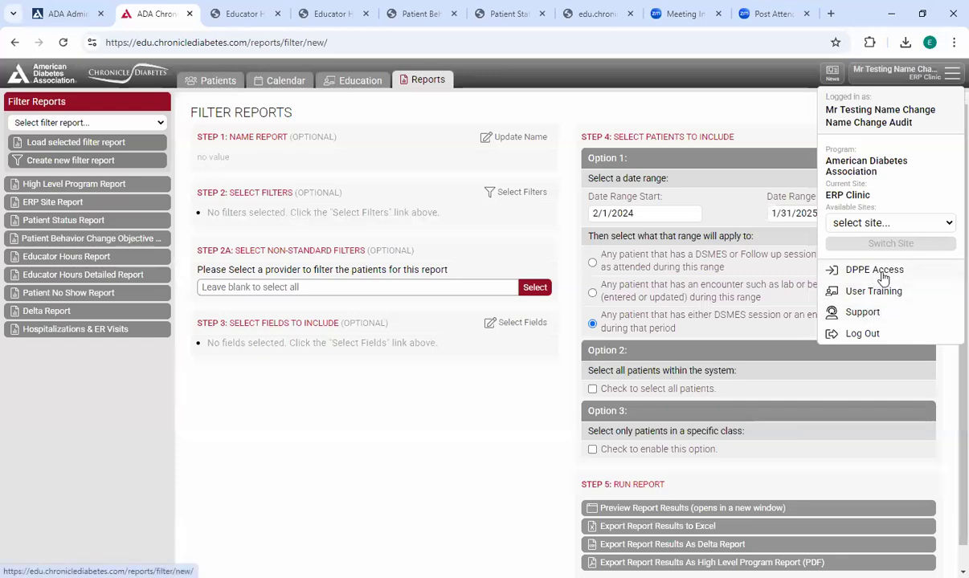
click(821, 292)
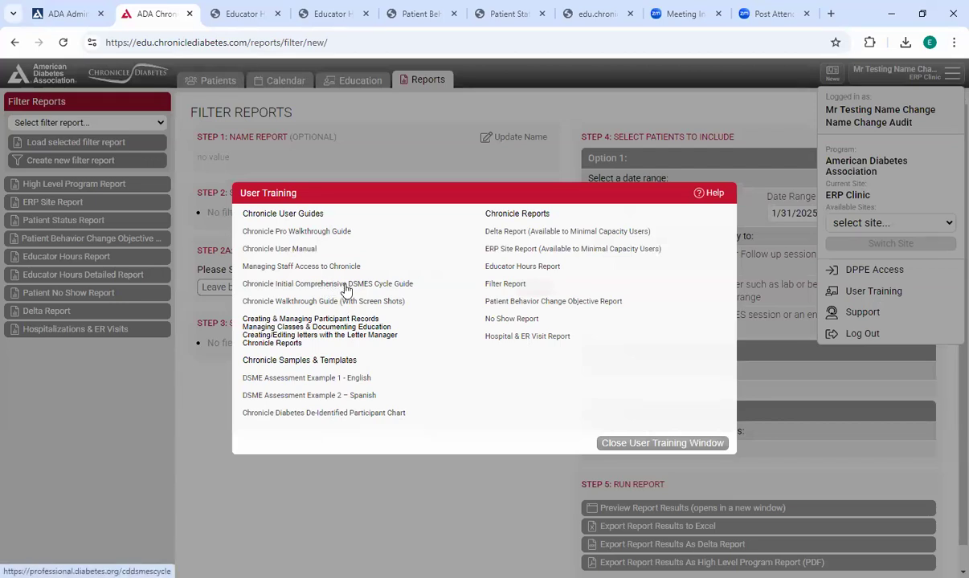
click(326, 233)
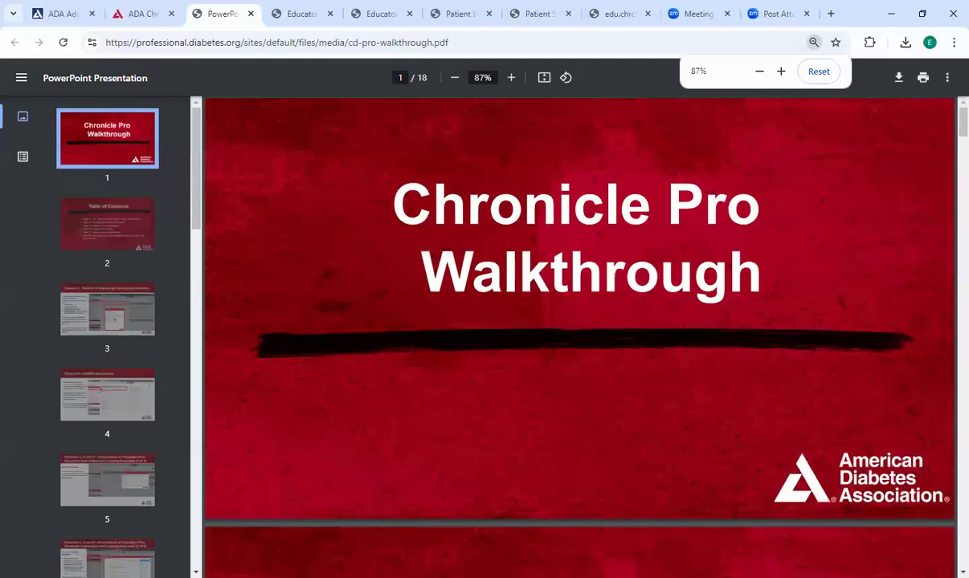
- Skim the walkthrough guide's pages on Elements A to E, return to Chronicle Diabetes and close the User Training window
scroll(906, 115, down, 1)
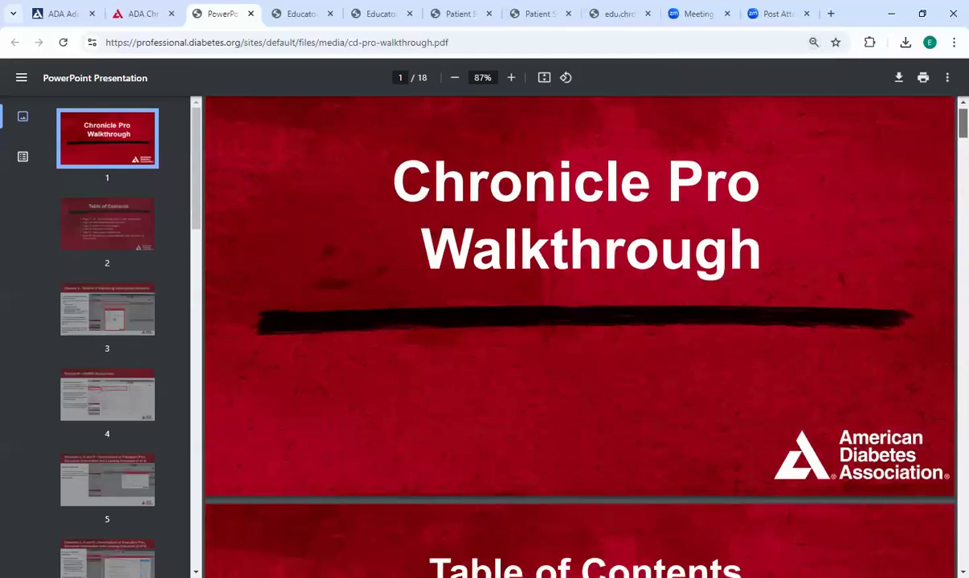
scroll(578, 337, down, 10)
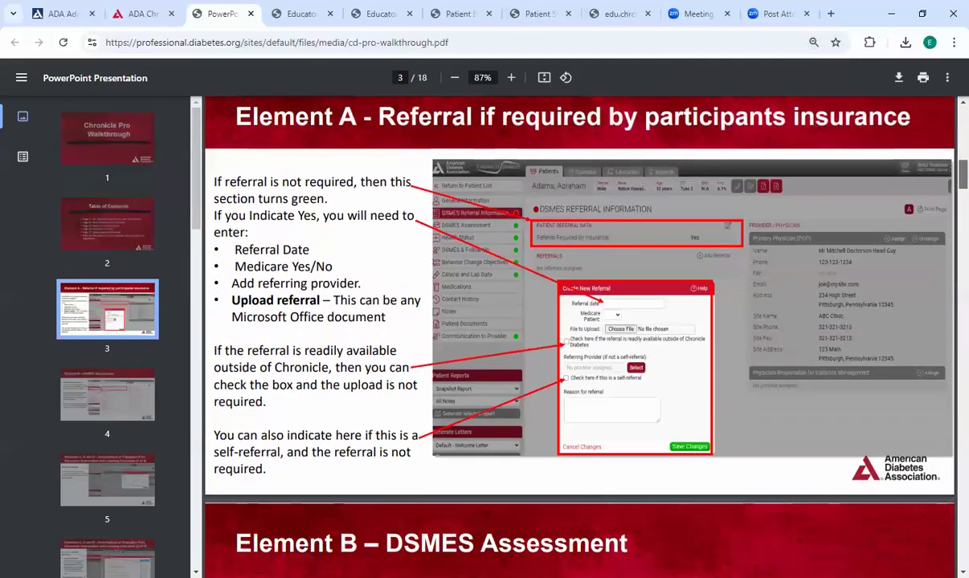
scroll(578, 337, up, 2)
scroll(578, 337, down, 6)
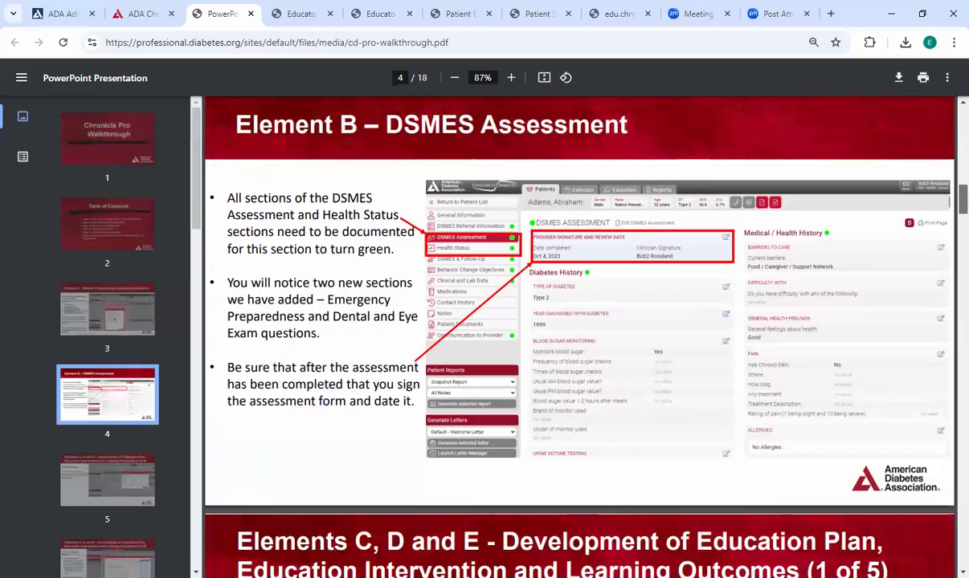
scroll(578, 337, down, 5)
scroll(825, 291, up, 5)
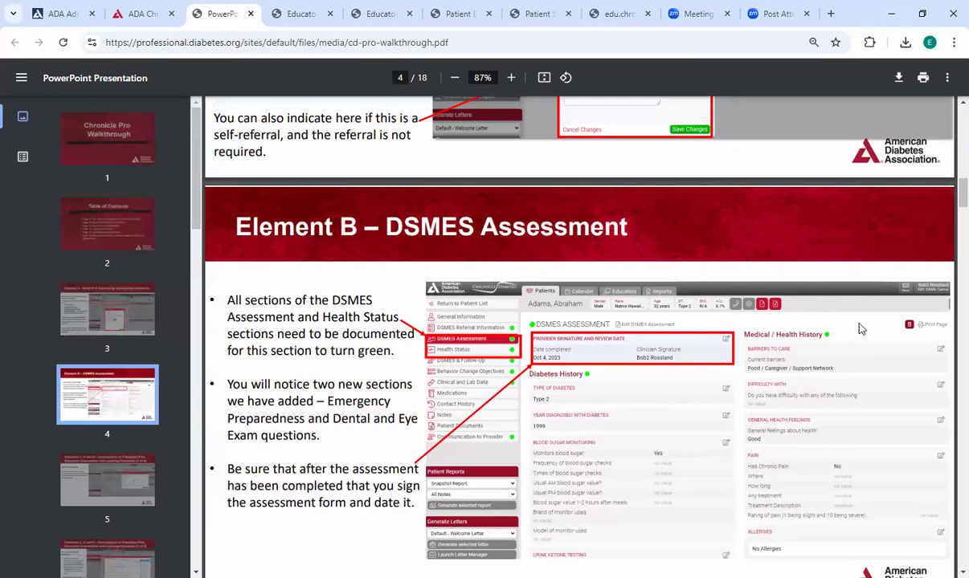
scroll(948, 232, down, 1)
scroll(948, 232, down, 20)
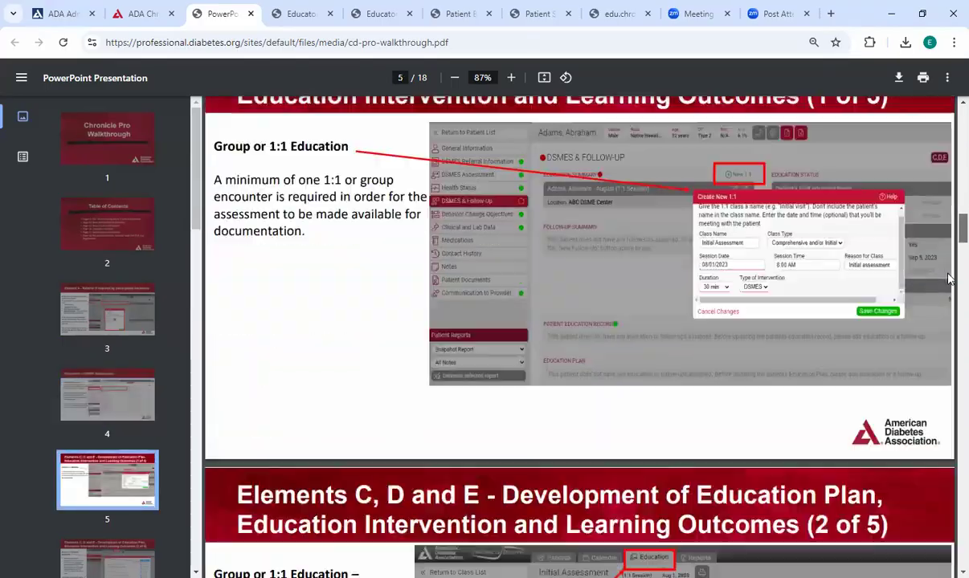
scroll(578, 318, up, 20)
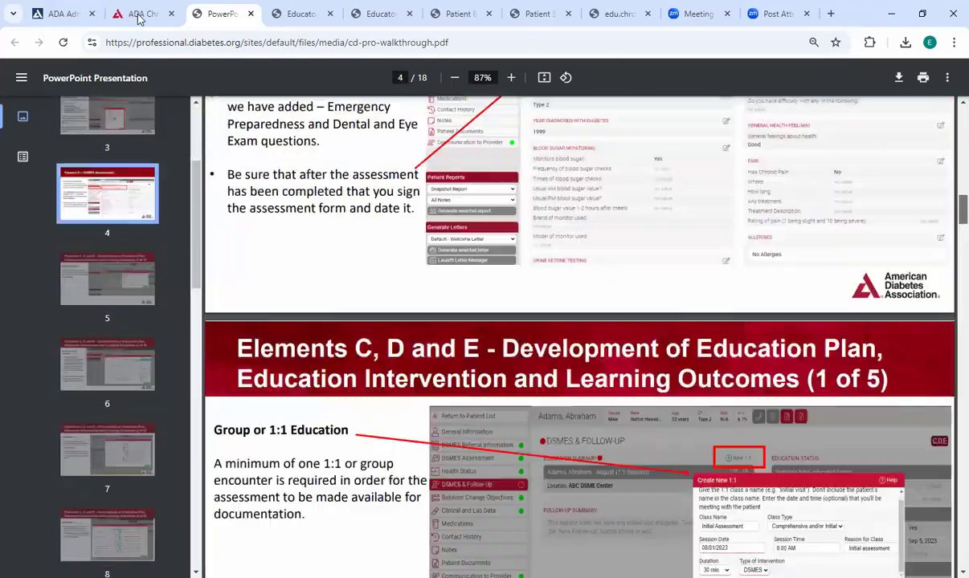
click(141, 18)
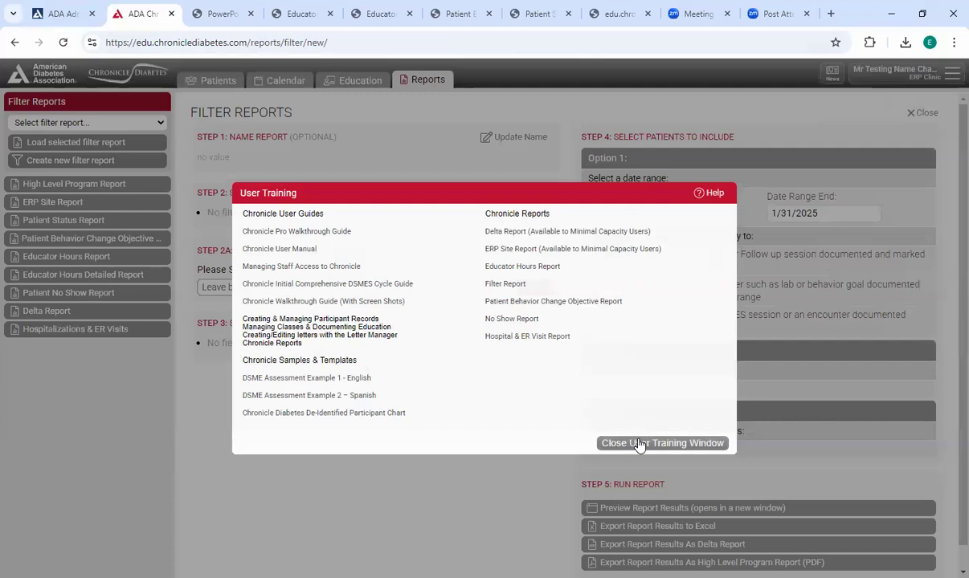
click(640, 444)
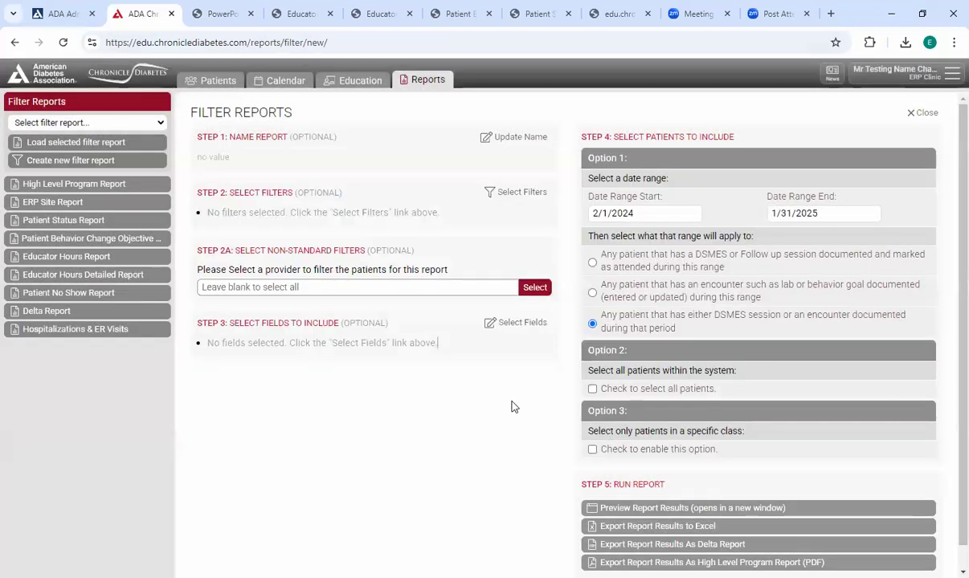